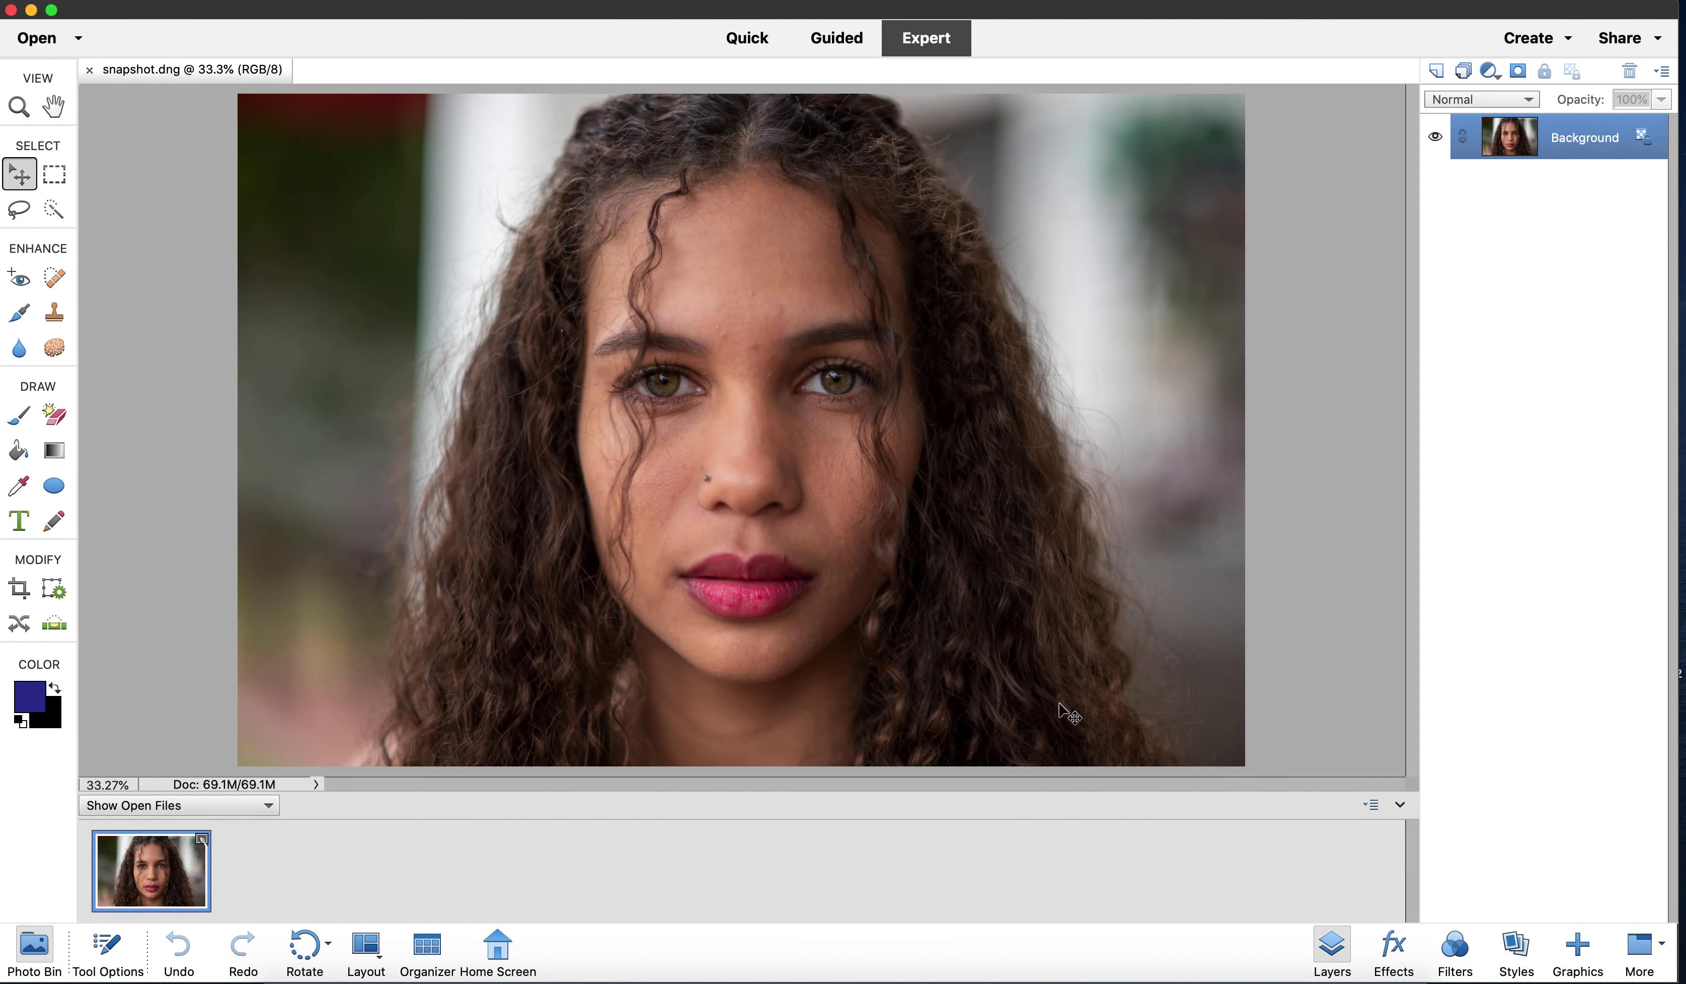
Switch to Guided mode, show Special Edits and open the Perfect Portrait edit.
click(837, 39)
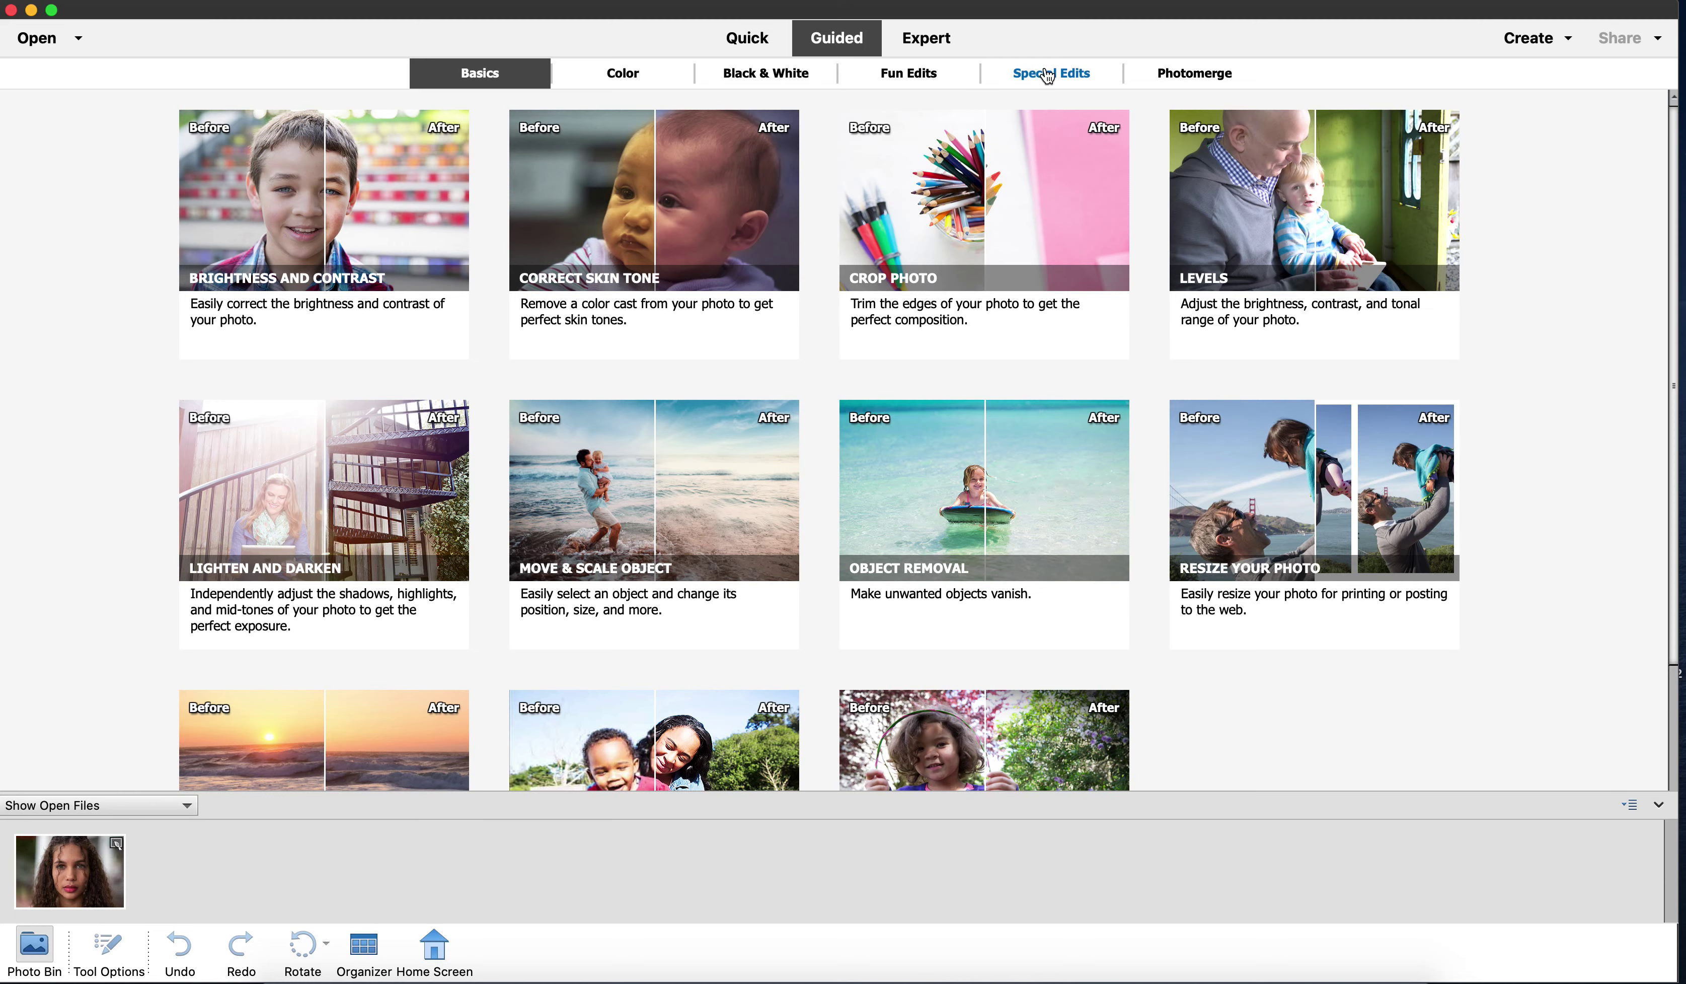
click(1048, 73)
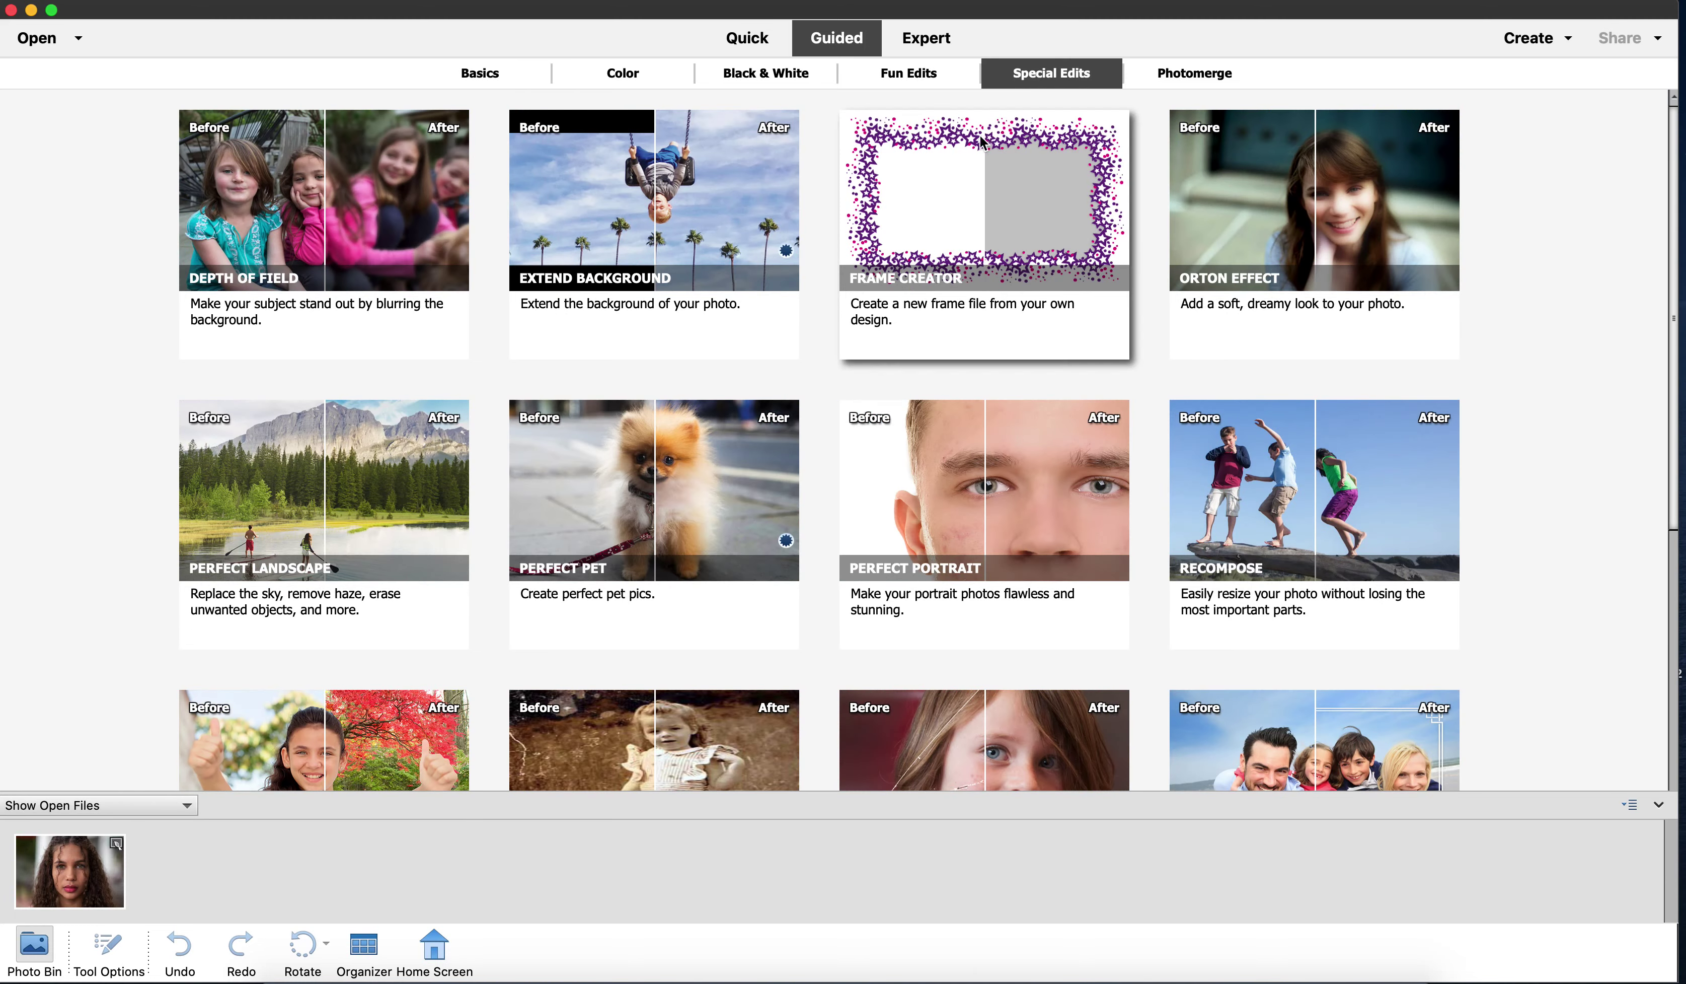
scroll(847, 385, down, 2)
scroll(849, 389, down, 3)
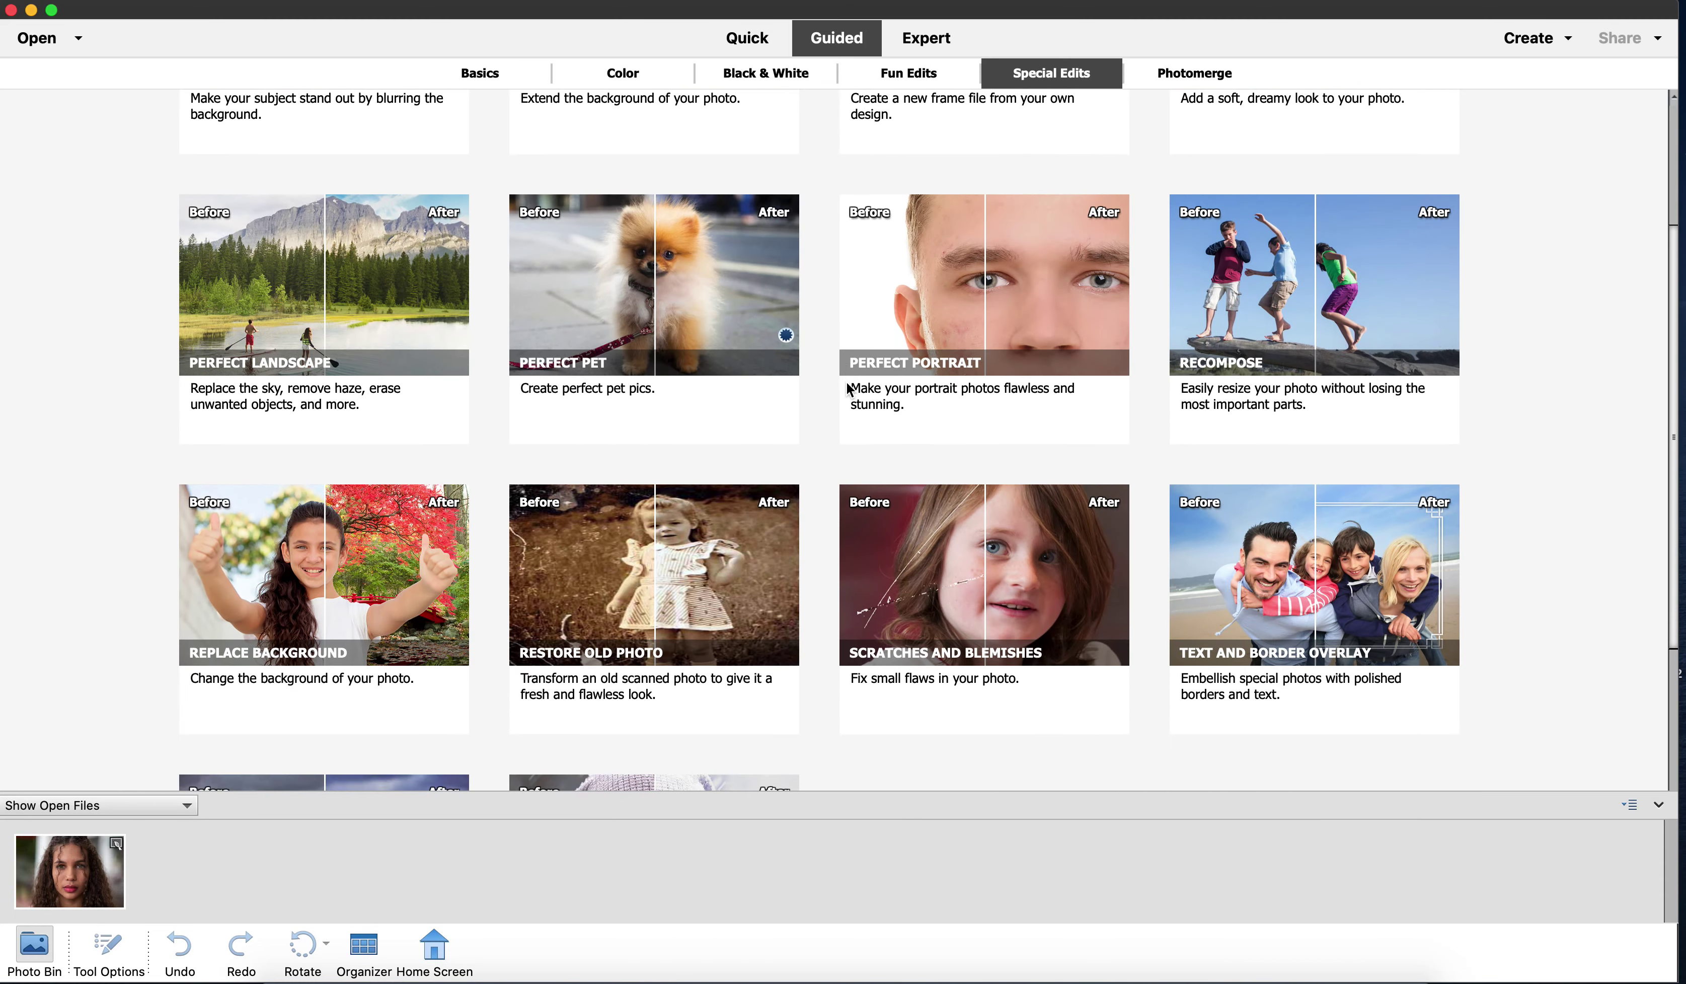
click(975, 345)
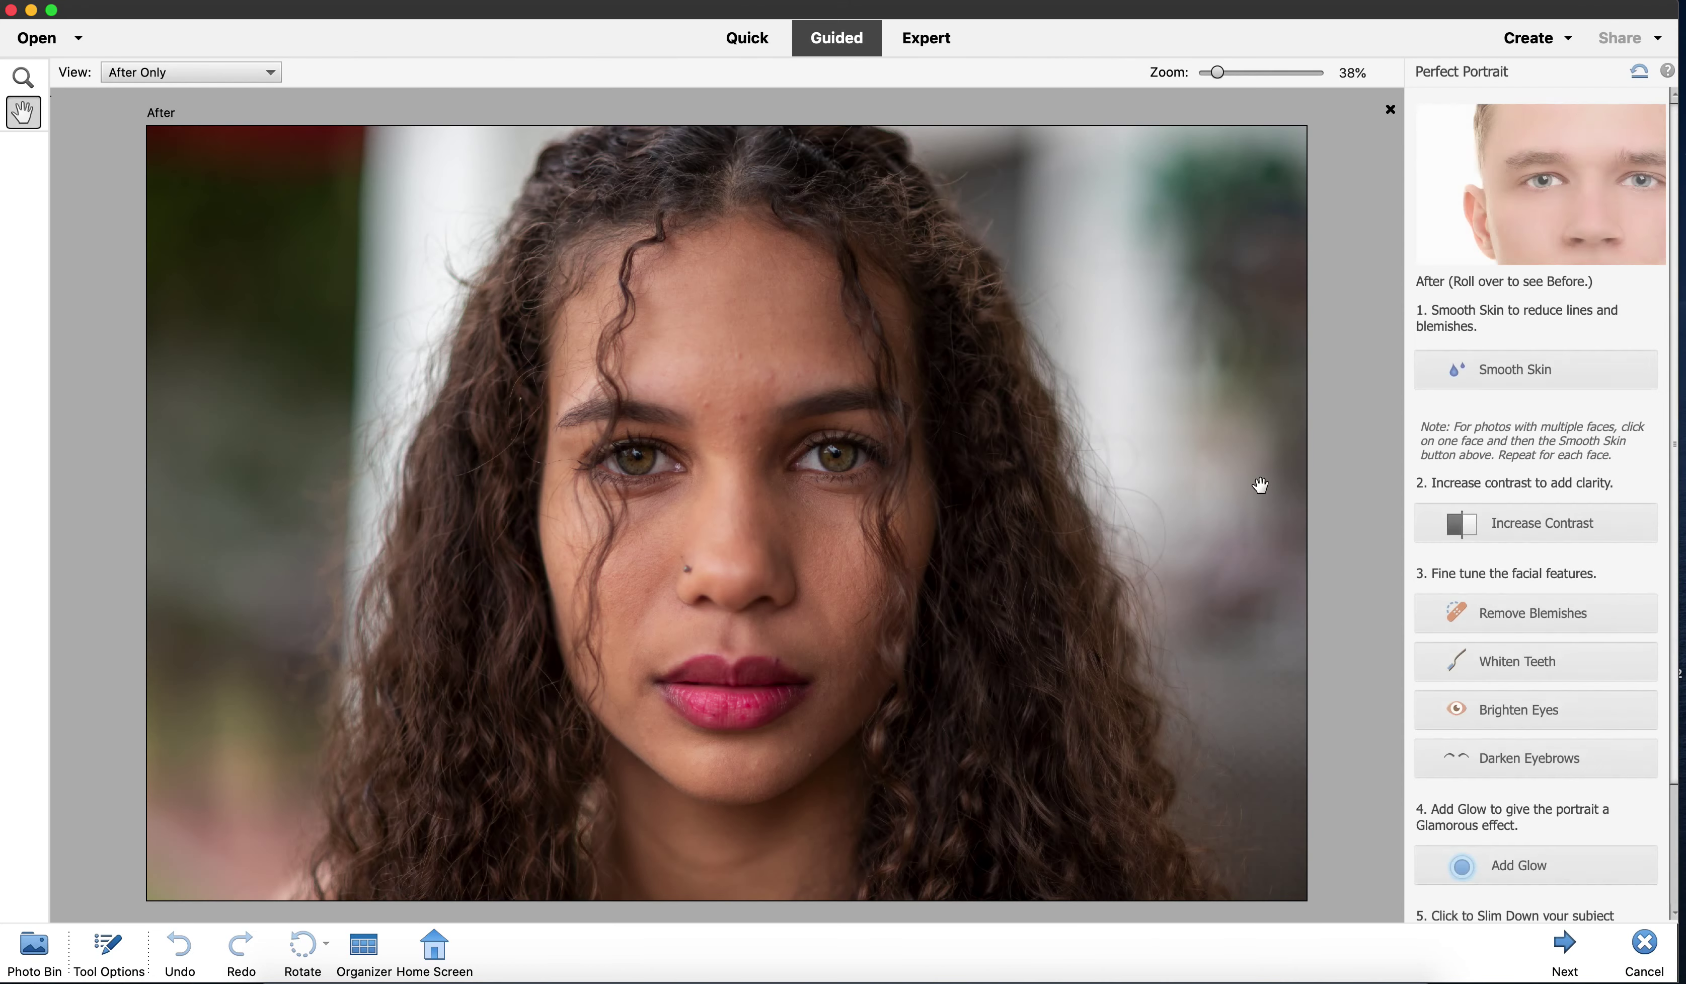
Apply Smooth Skin to the face, compare Before & After - Horizontal, then return to After Only.
click(1498, 382)
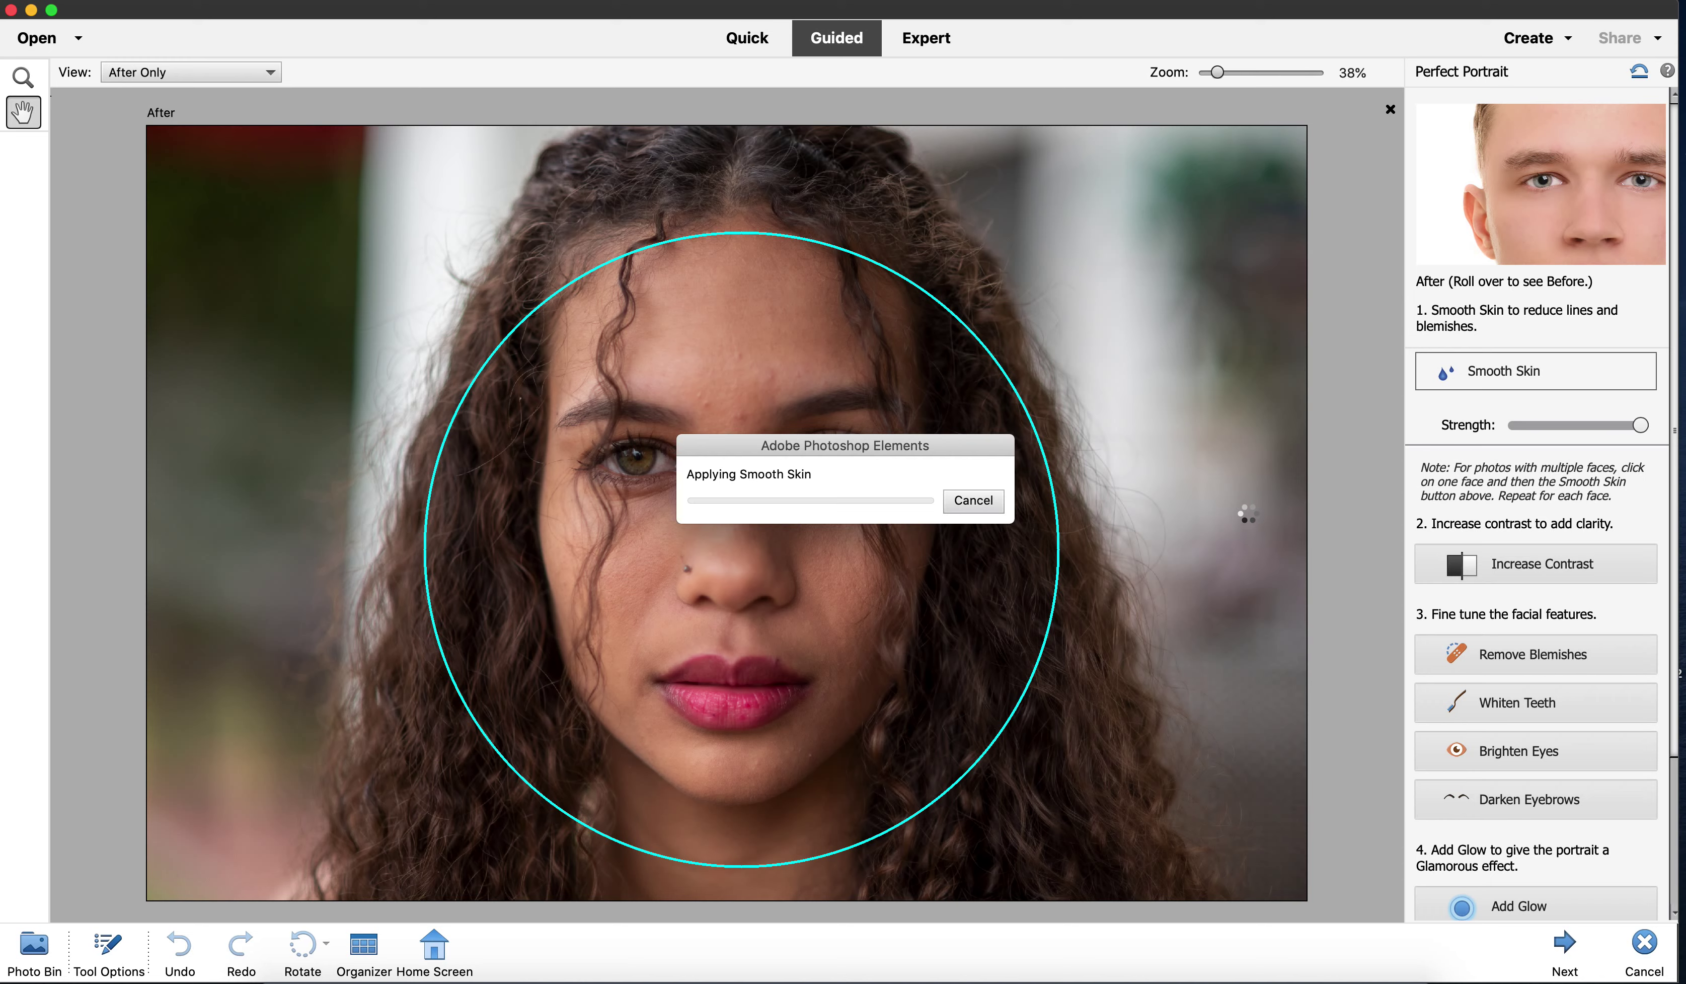
mouse_move(954, 444)
mouse_down()
mouse_move(1298, 248)
mouse_move(1324, 340)
mouse_up()
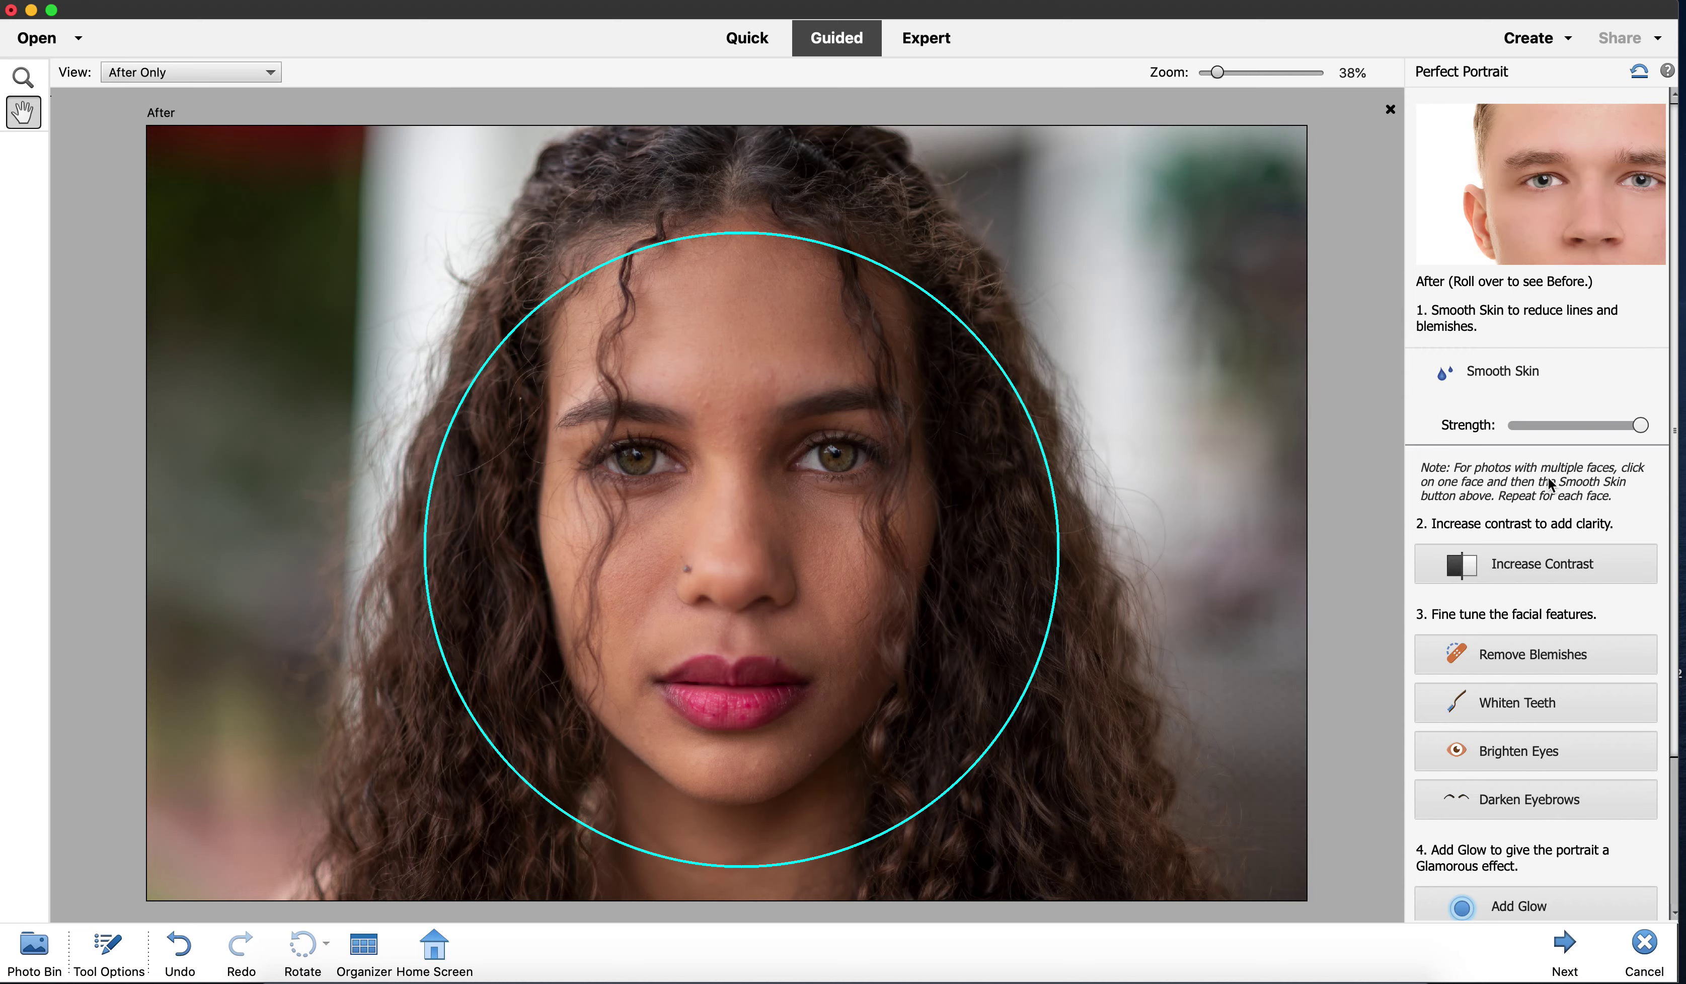
click(125, 75)
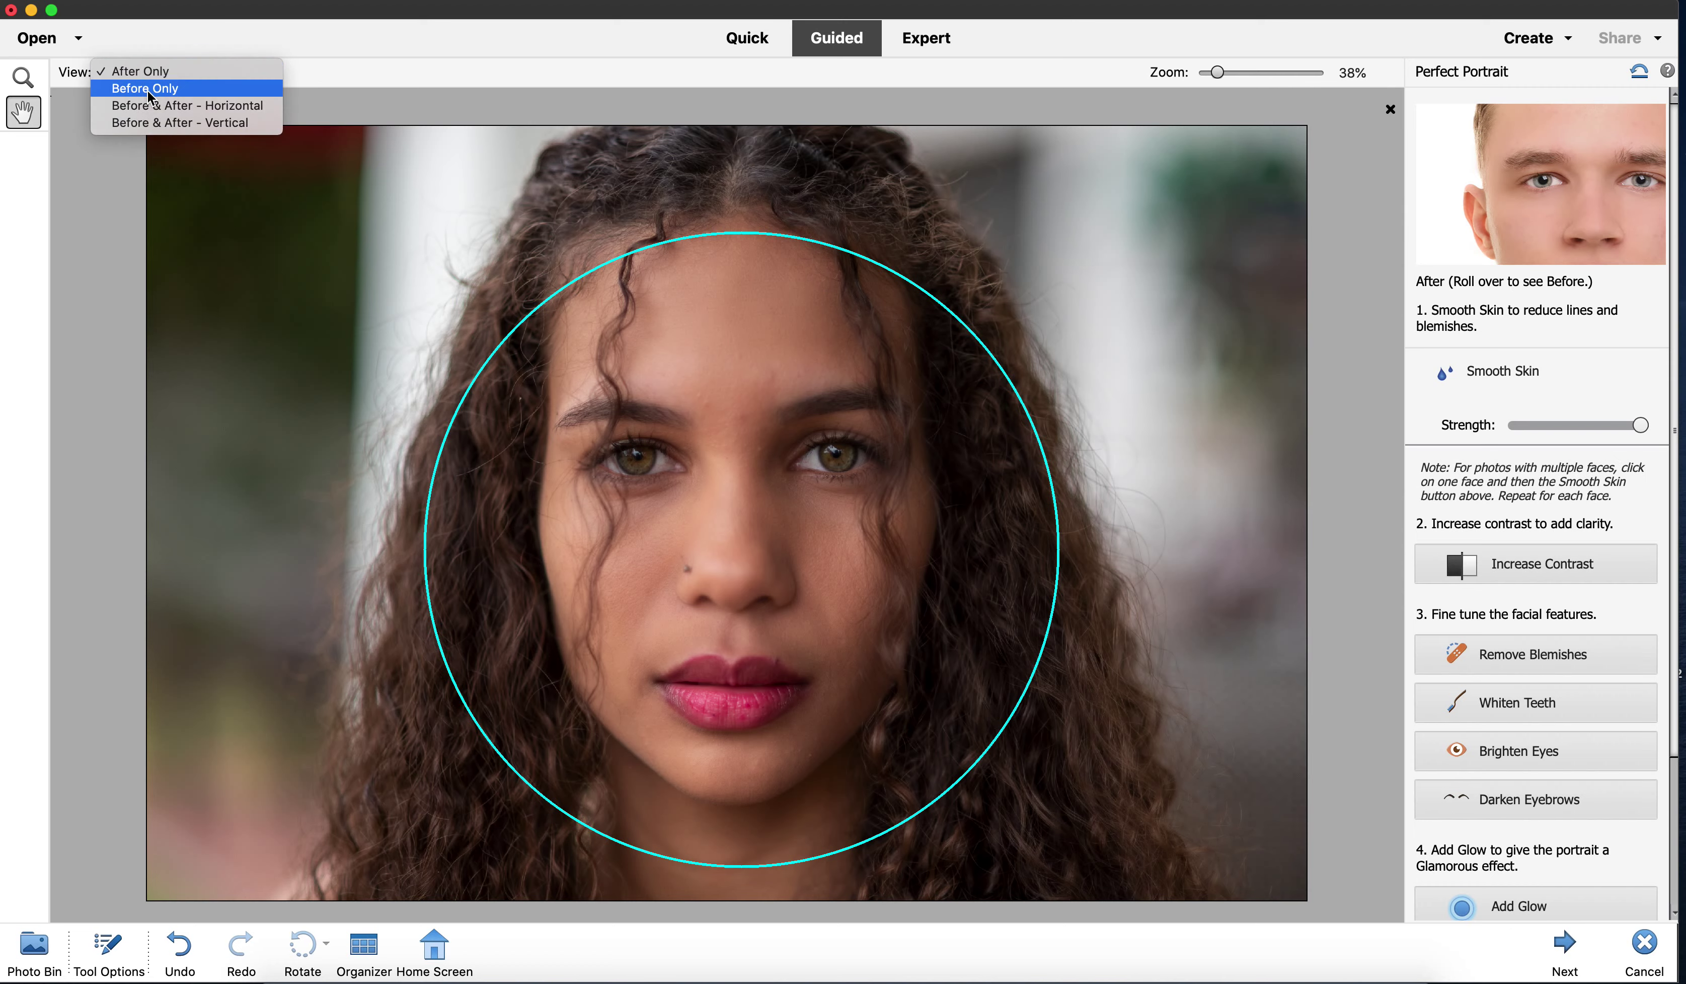
click(156, 105)
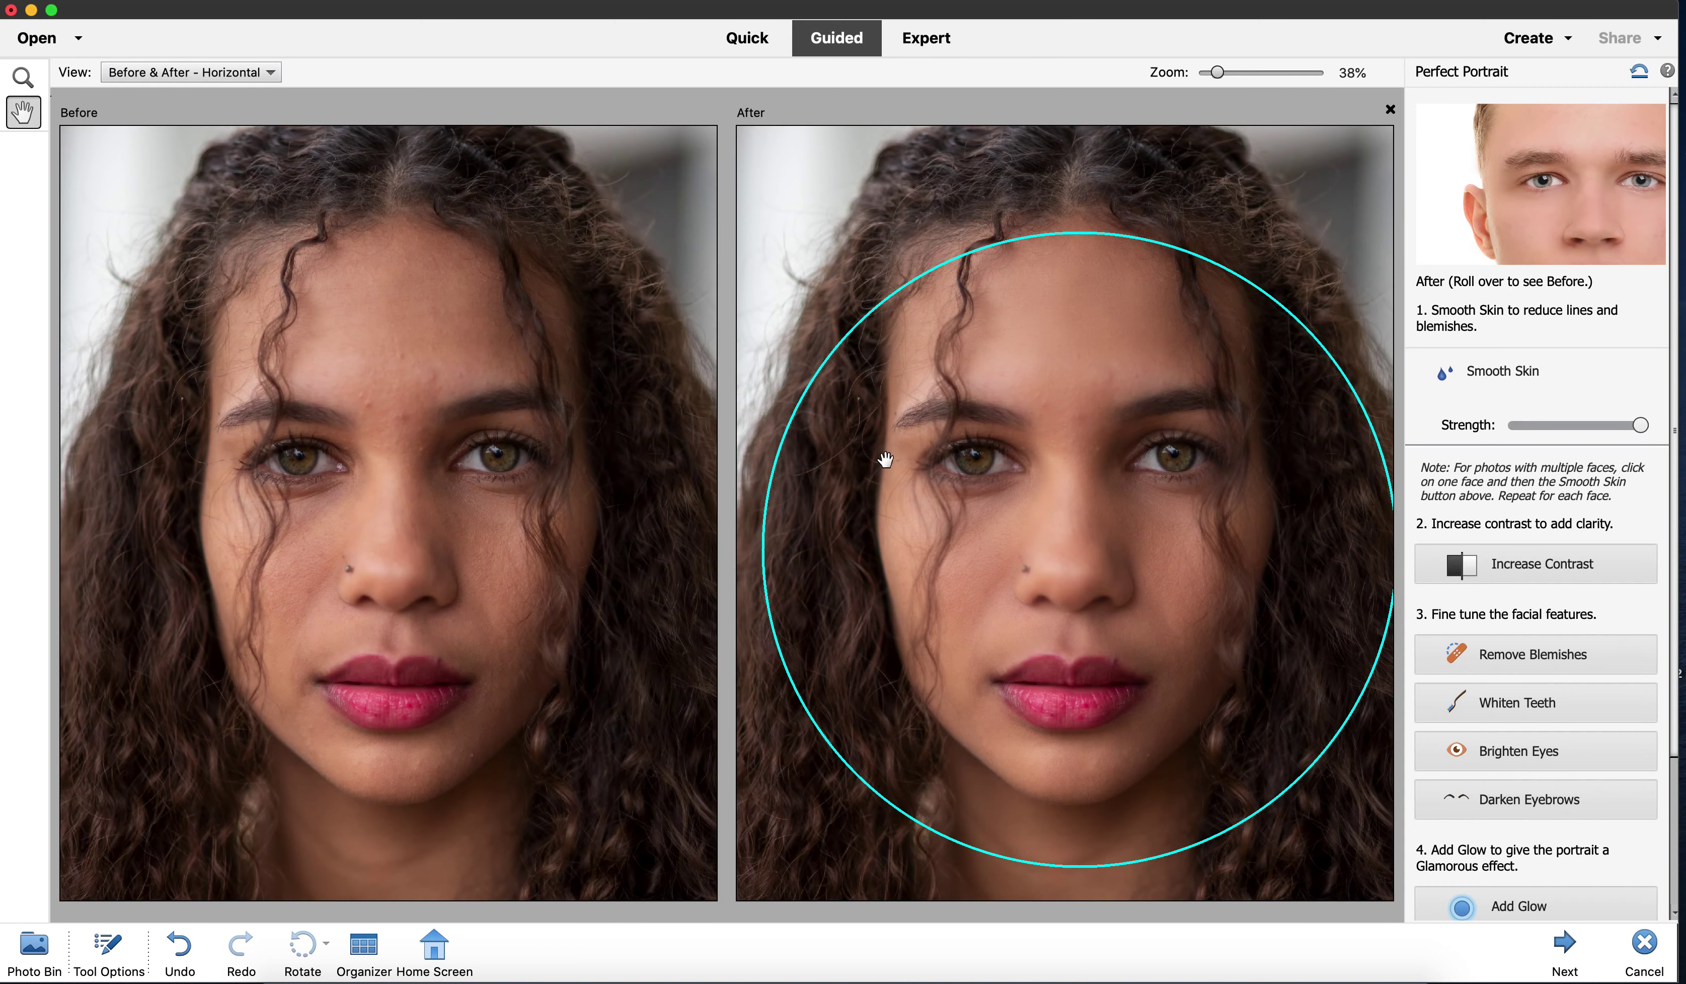
click(162, 75)
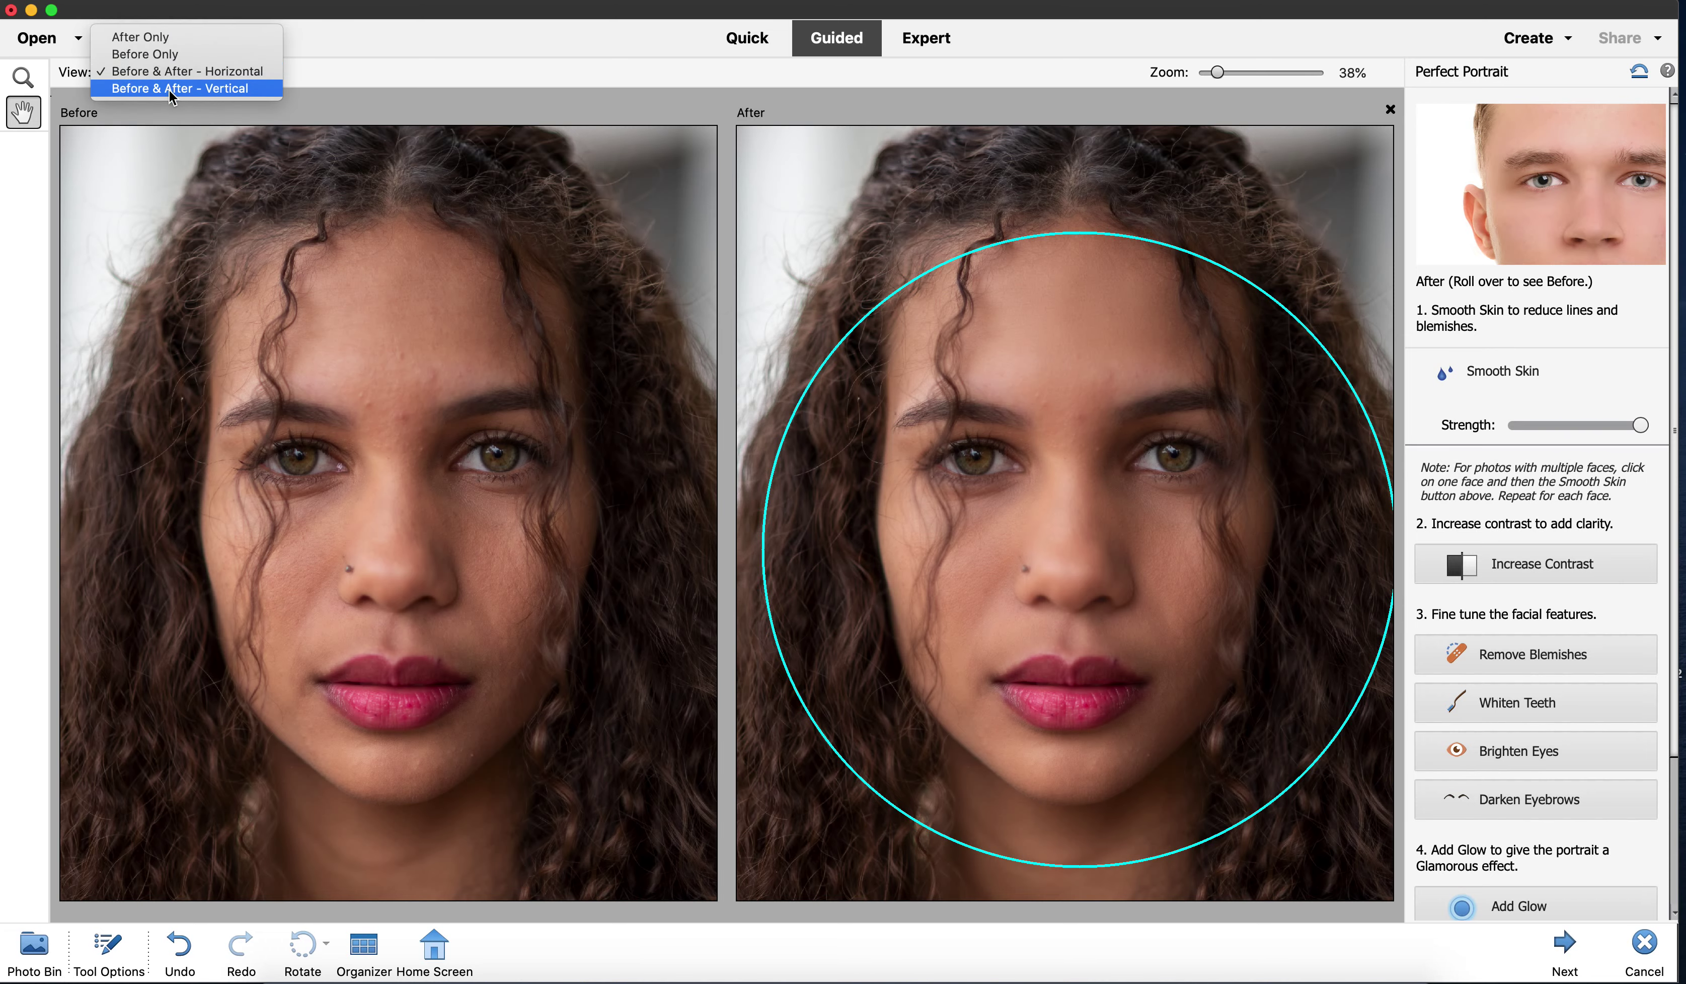
click(145, 37)
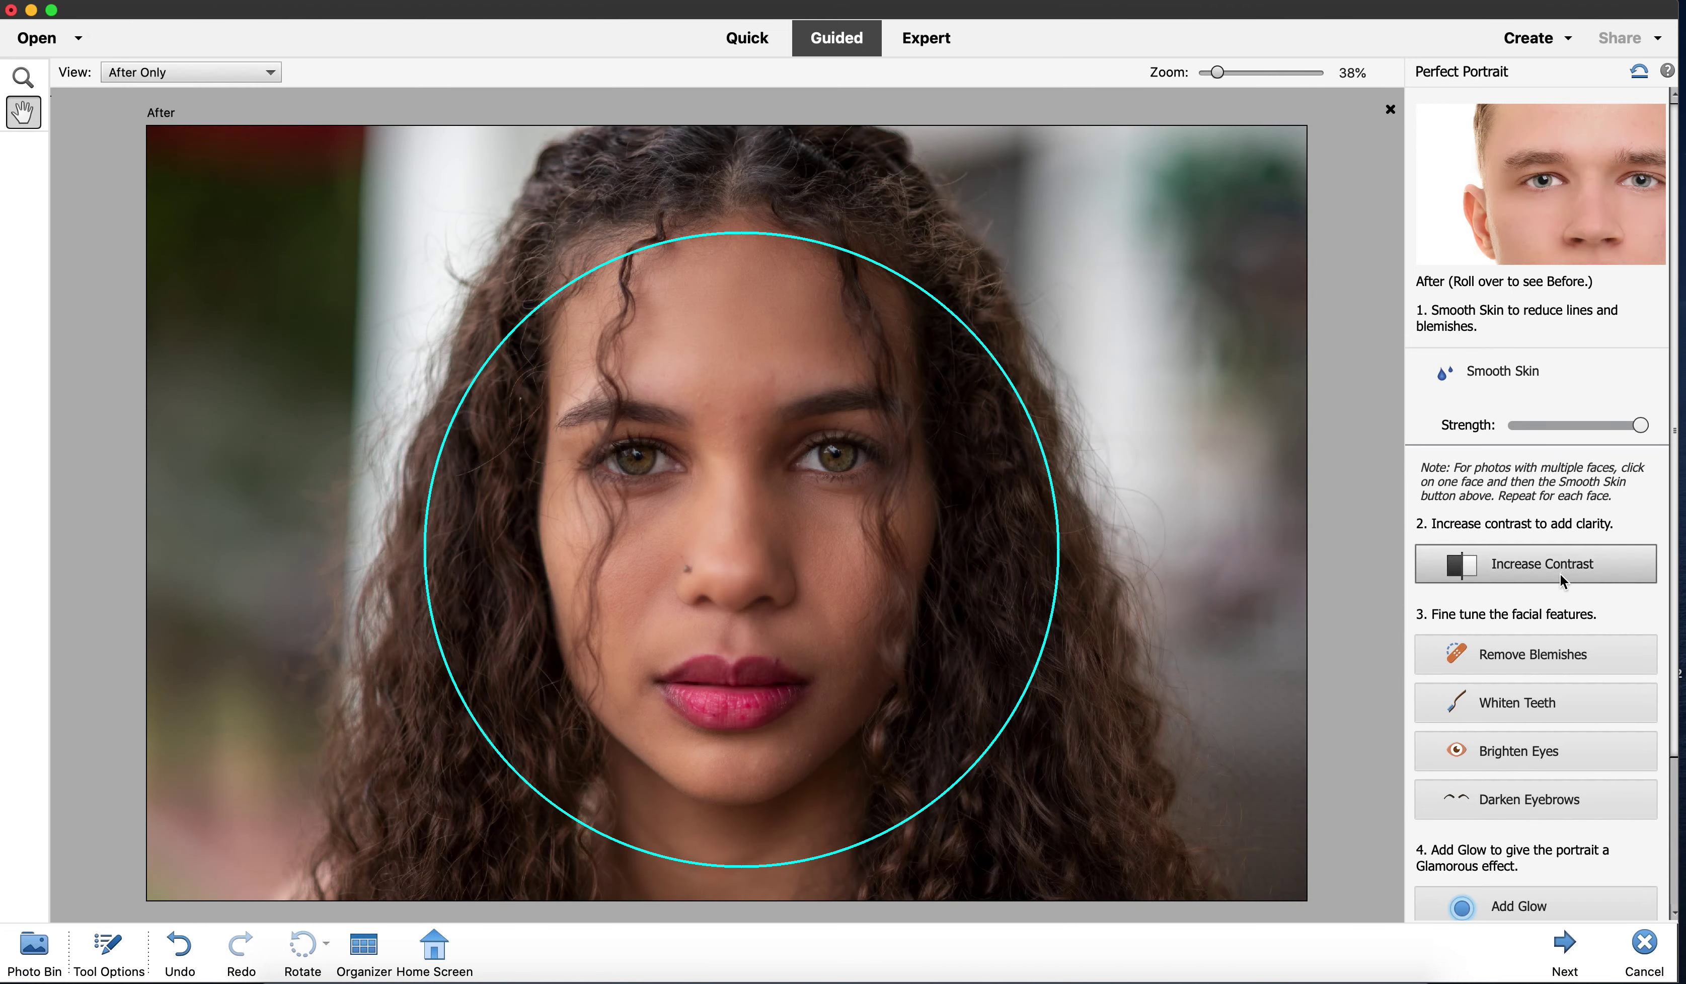
Increase the portrait's contrast and brighten the irises of both eyes.
click(1559, 572)
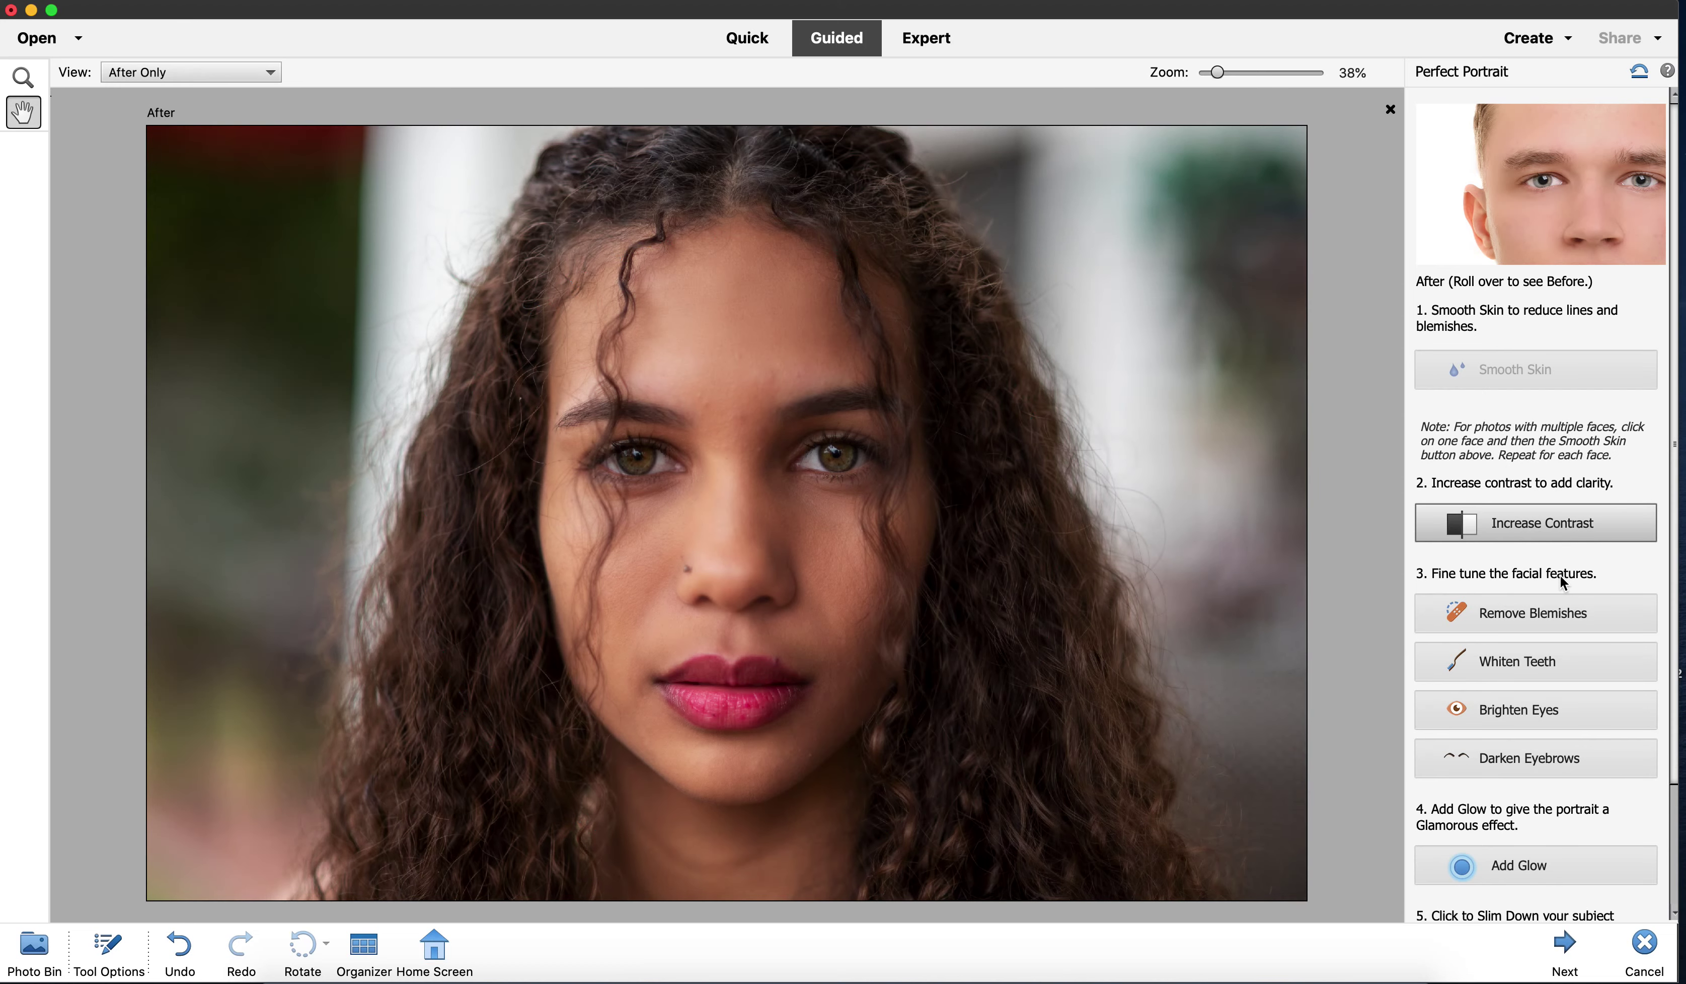
click(1524, 534)
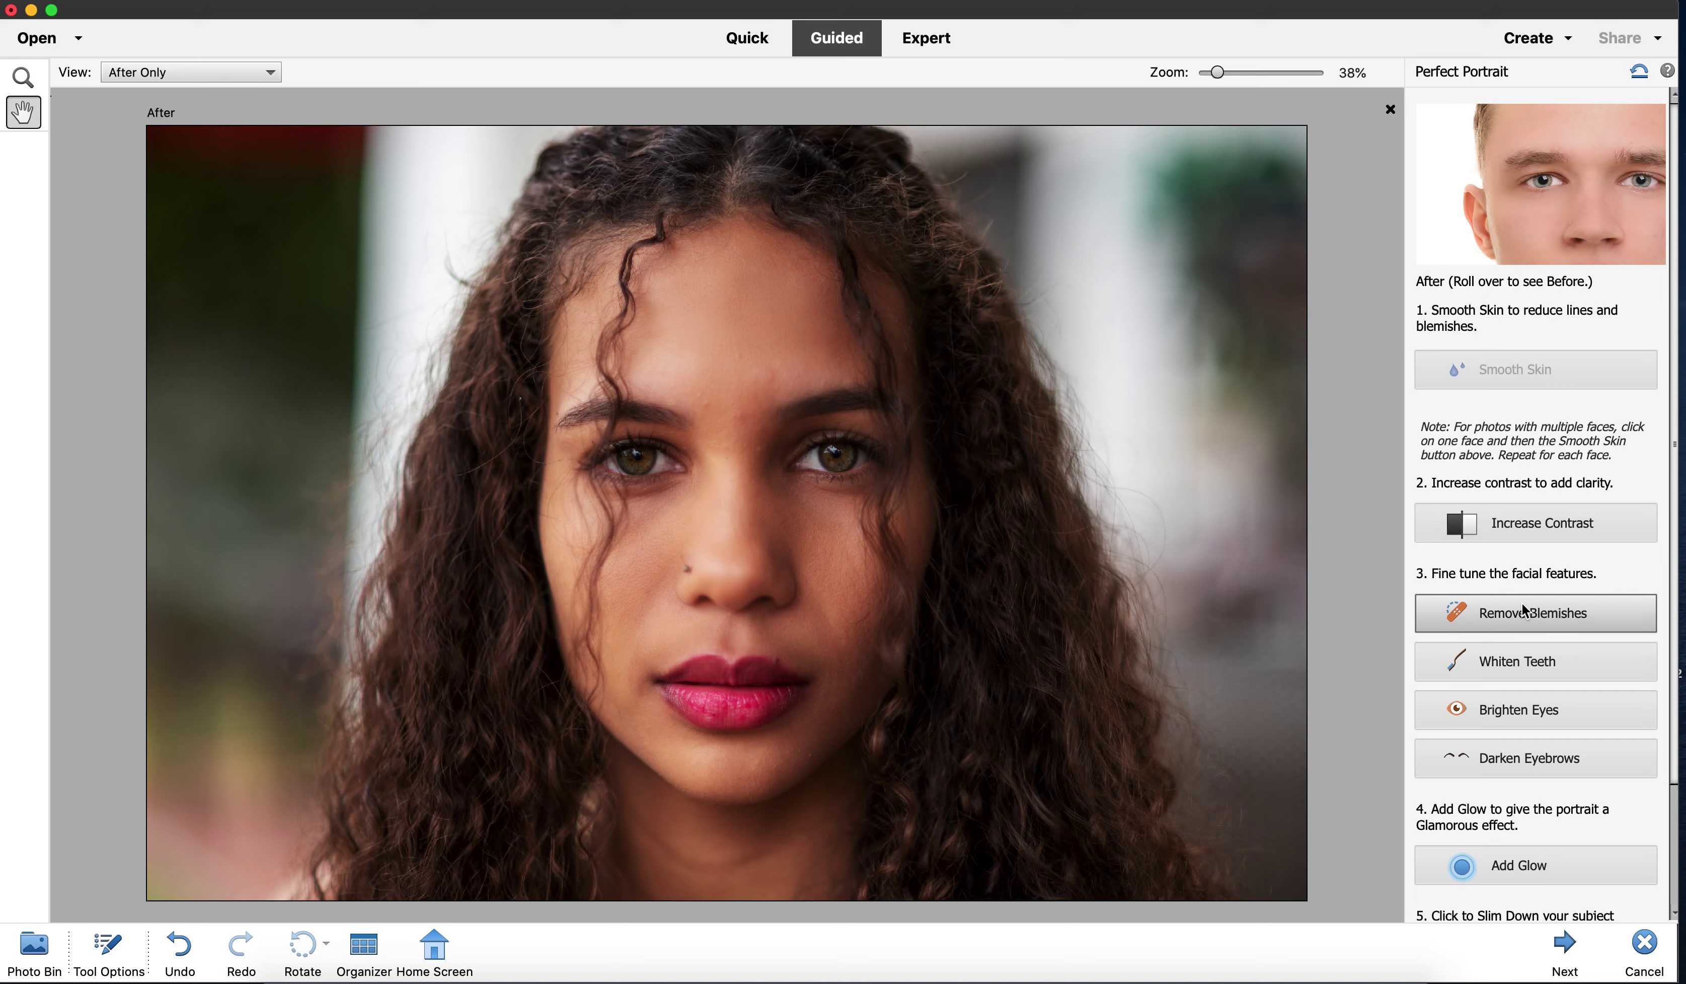
click(1517, 710)
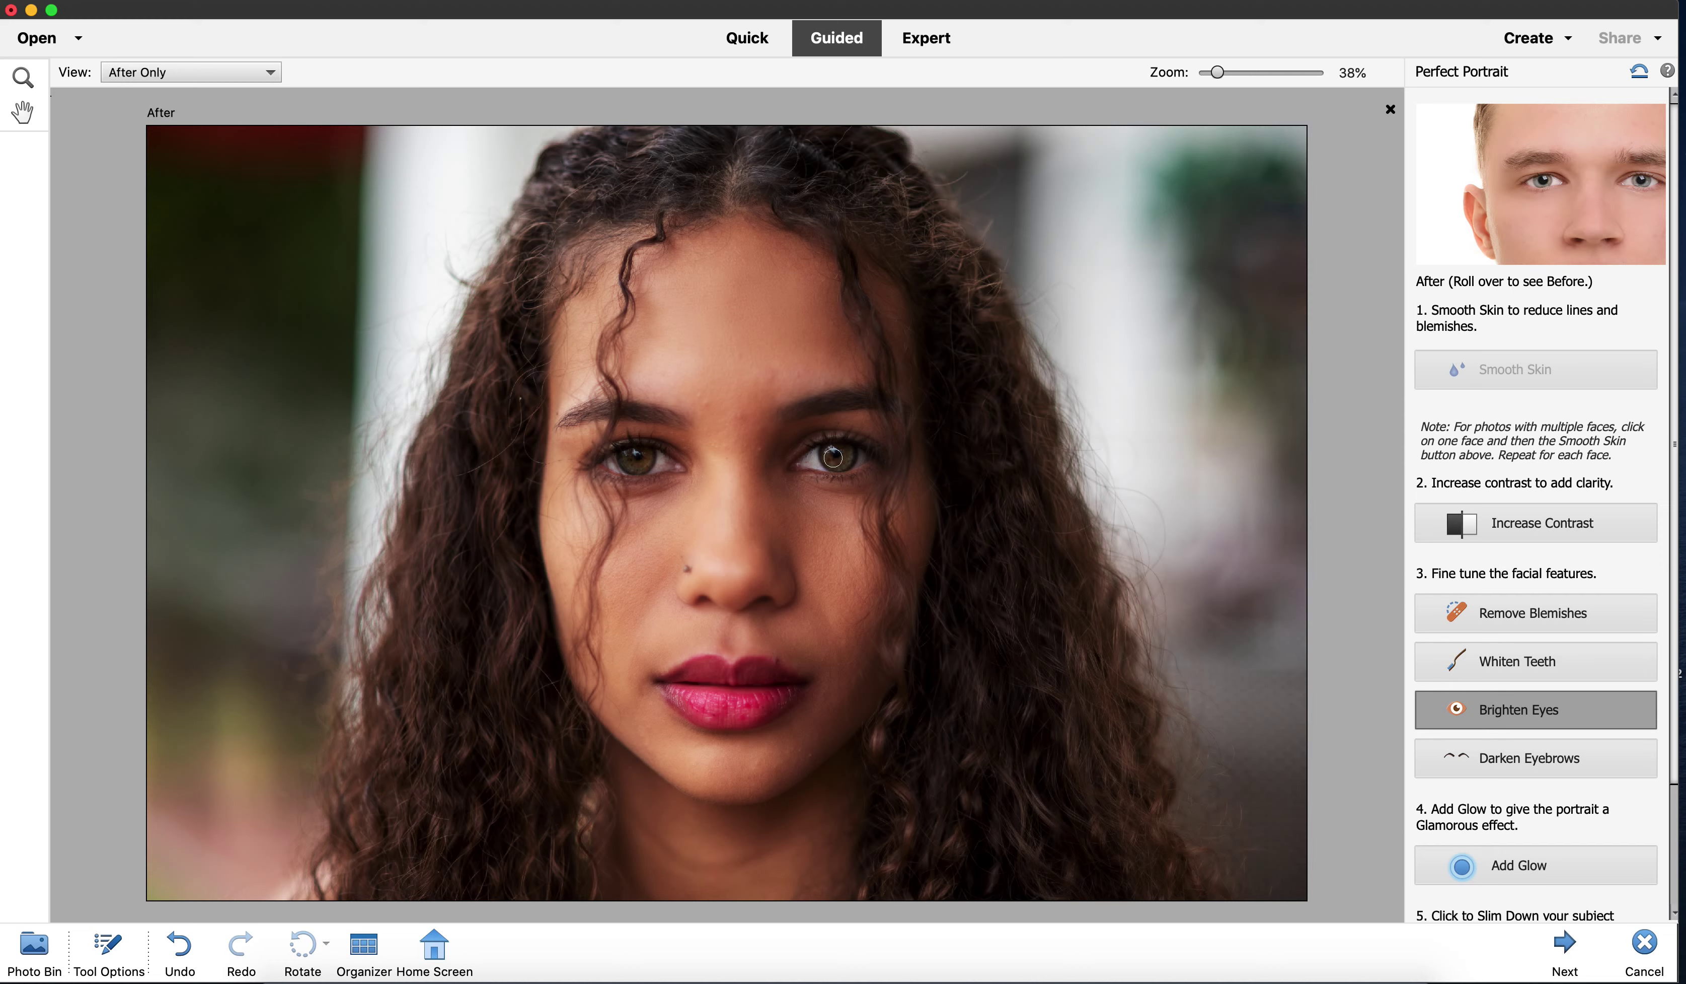
mouse_move(833, 458)
mouse_down()
mouse_move(850, 460)
mouse_move(815, 458)
mouse_up()
drag(662, 457, 656, 456)
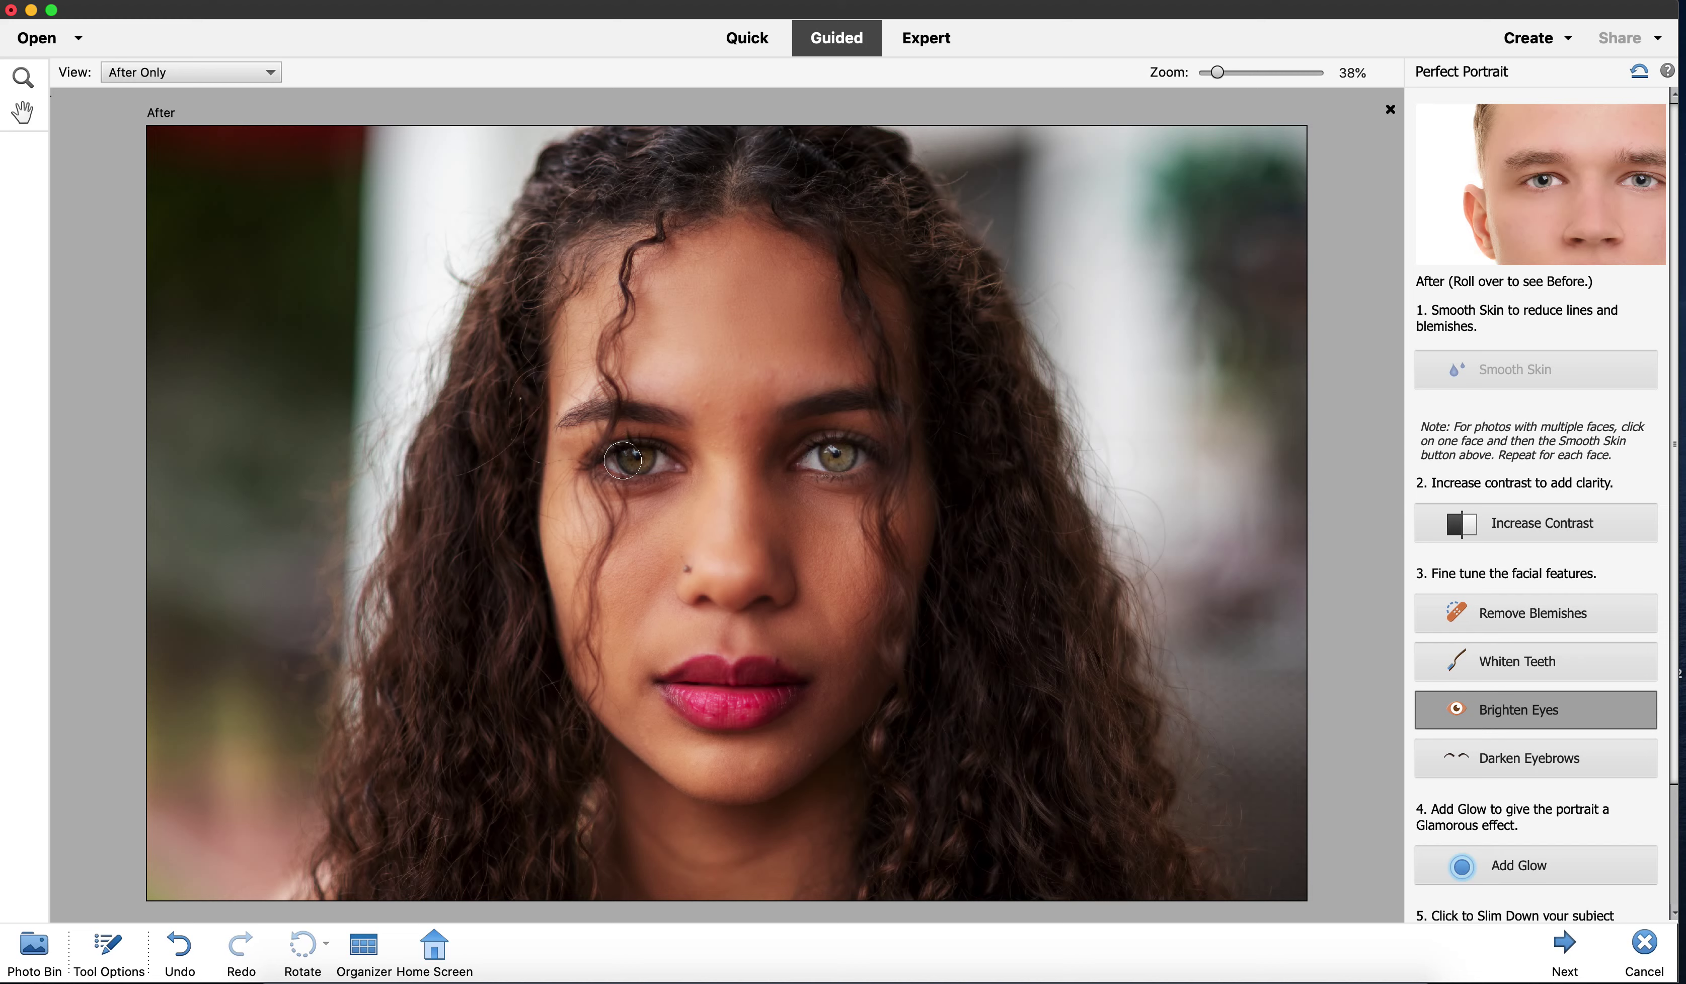
Select Darken Eyebrows and bring up the Add Glow Diffuse Glow settings.
click(1522, 760)
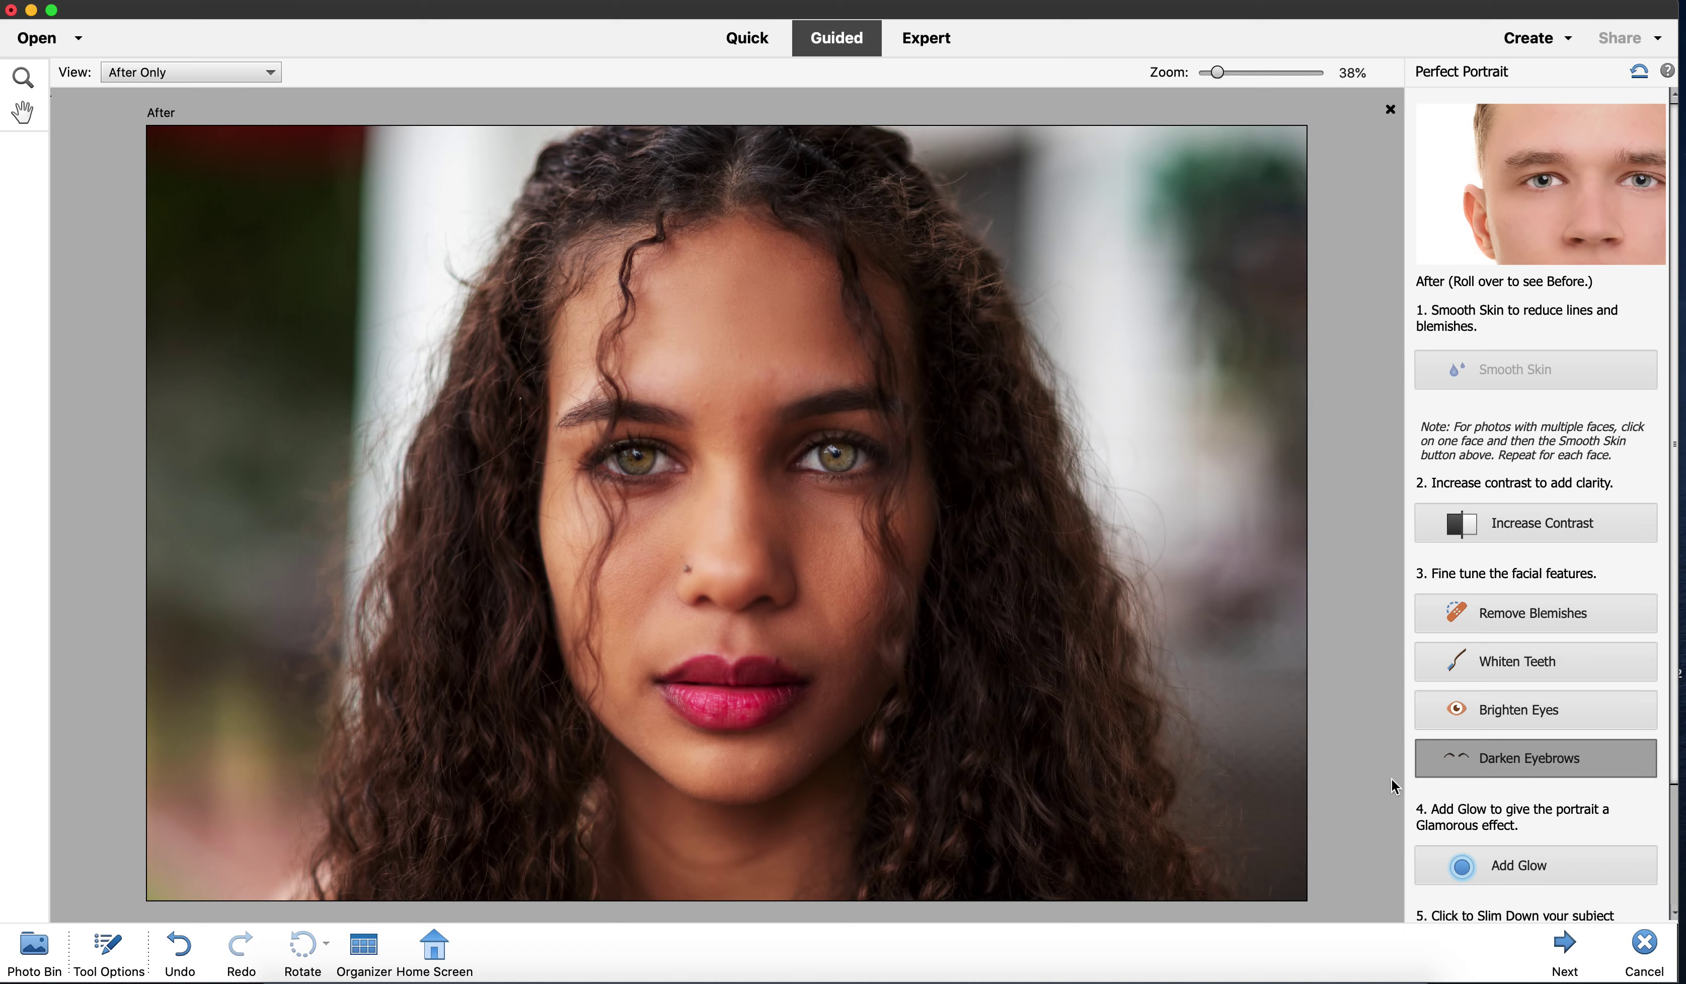
scroll(1548, 784, down, 5)
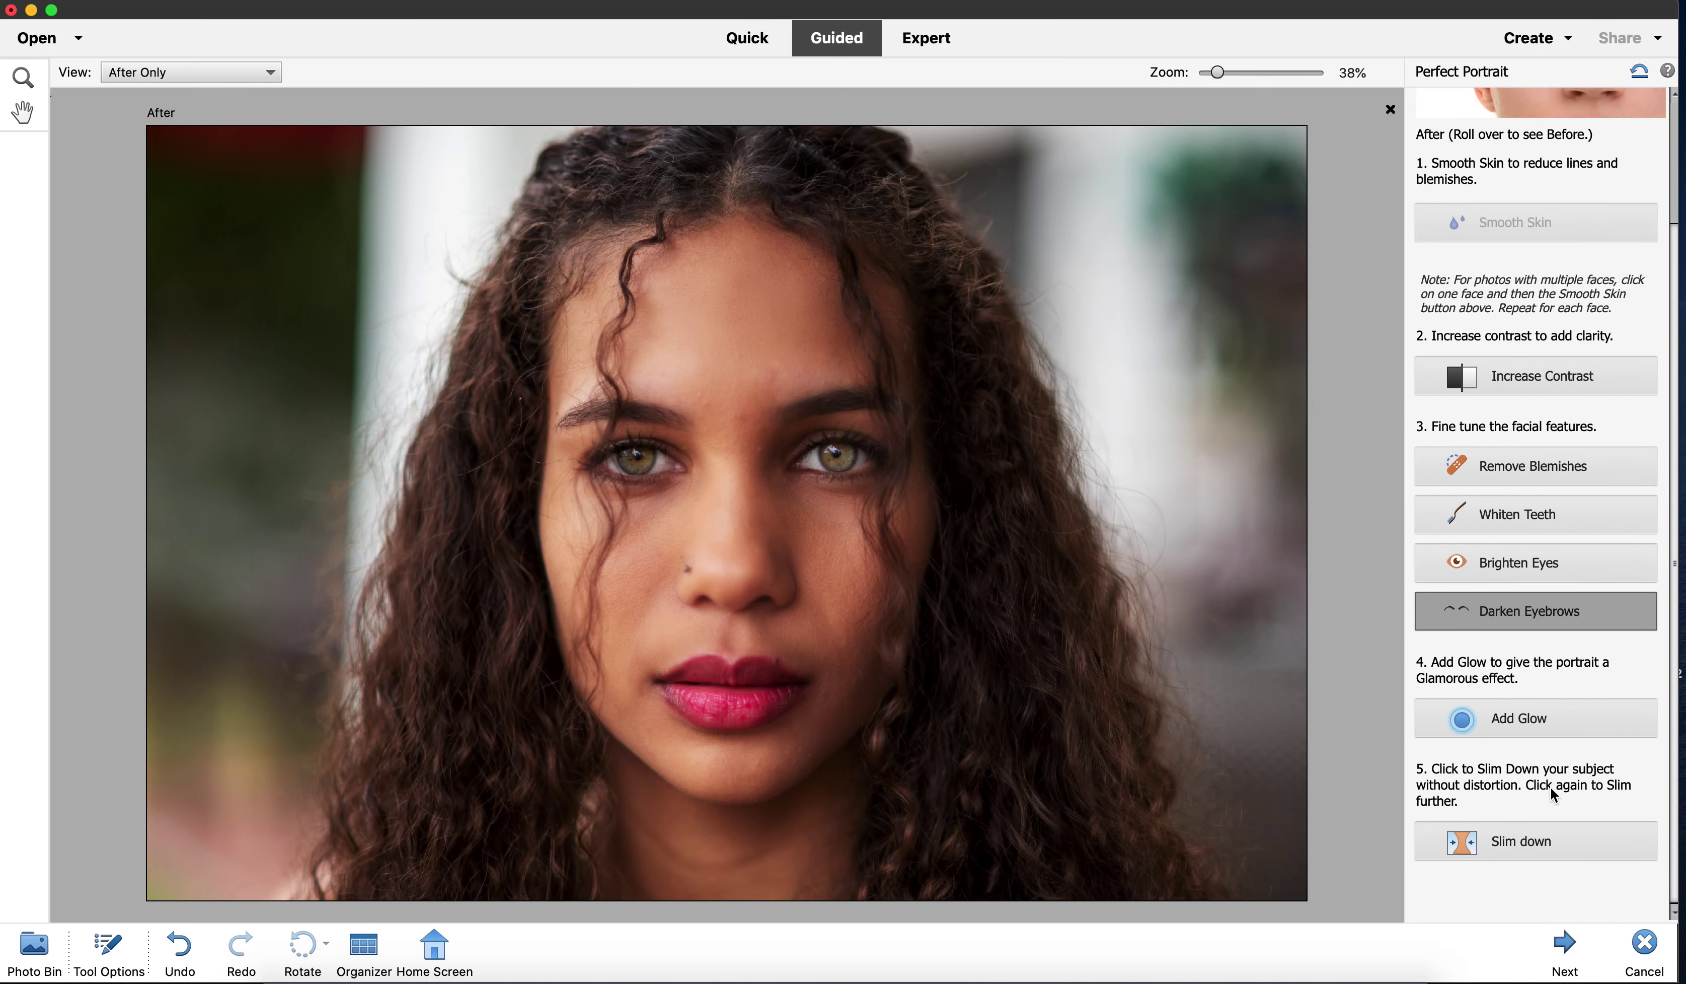
click(1528, 732)
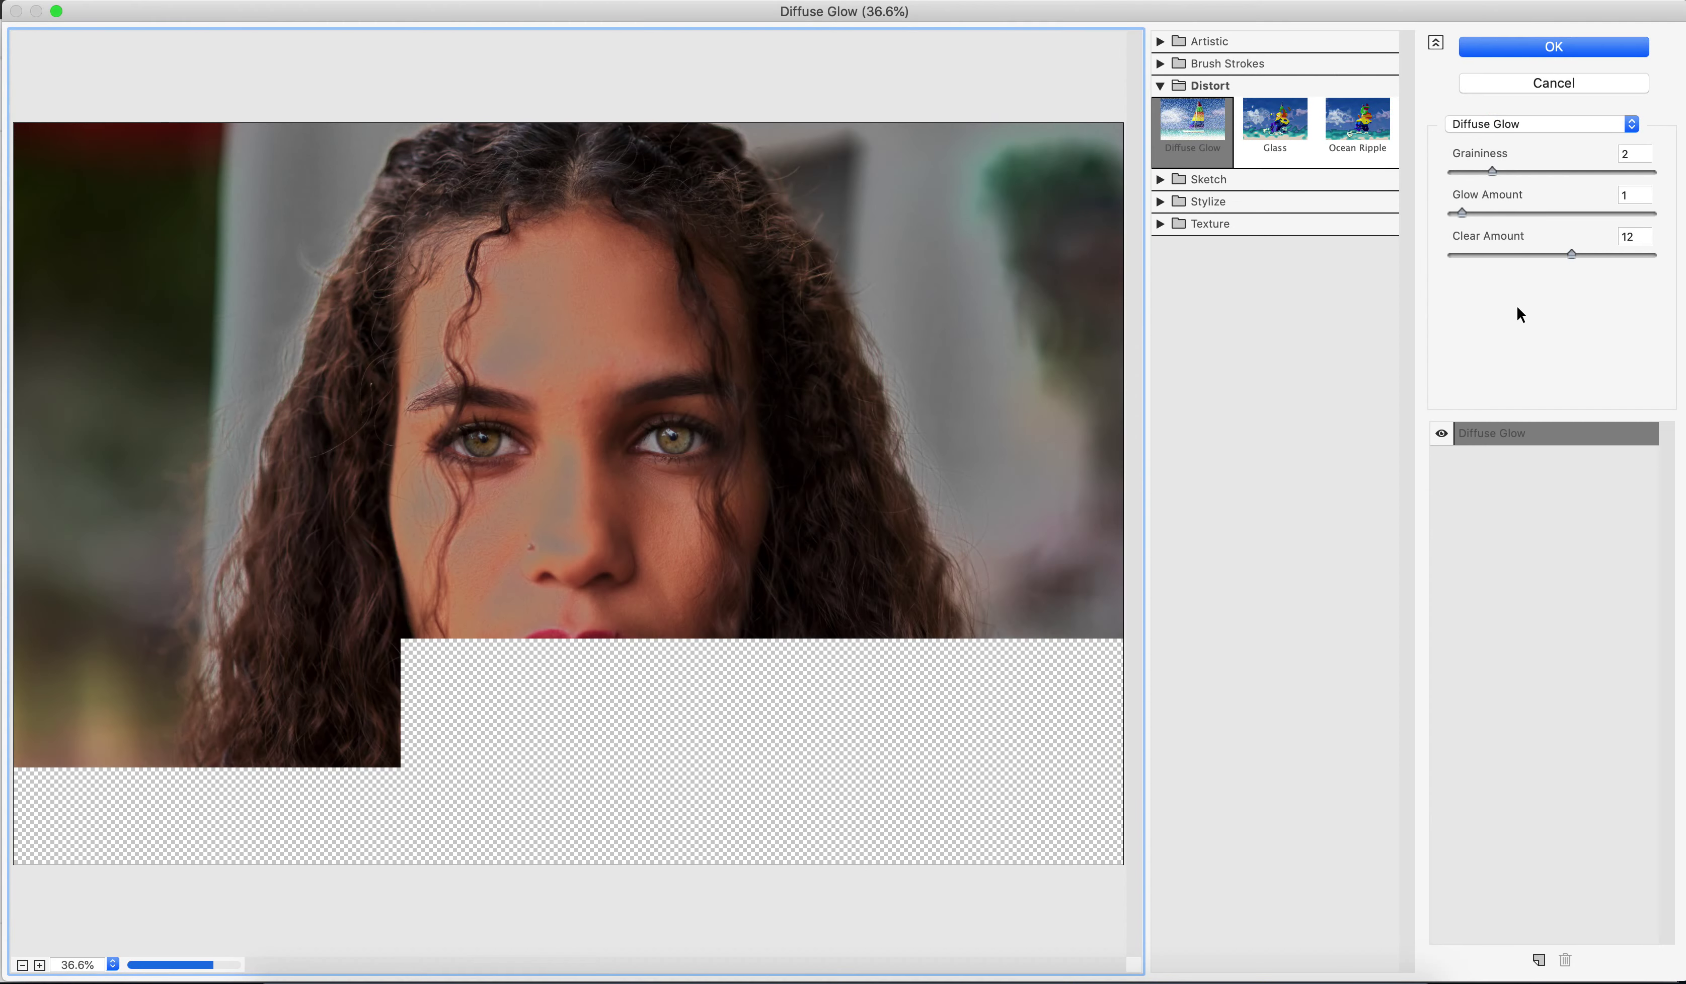
Apply Diffuse Glow with Clear Amount 20, then slim the subject once.
click(1522, 254)
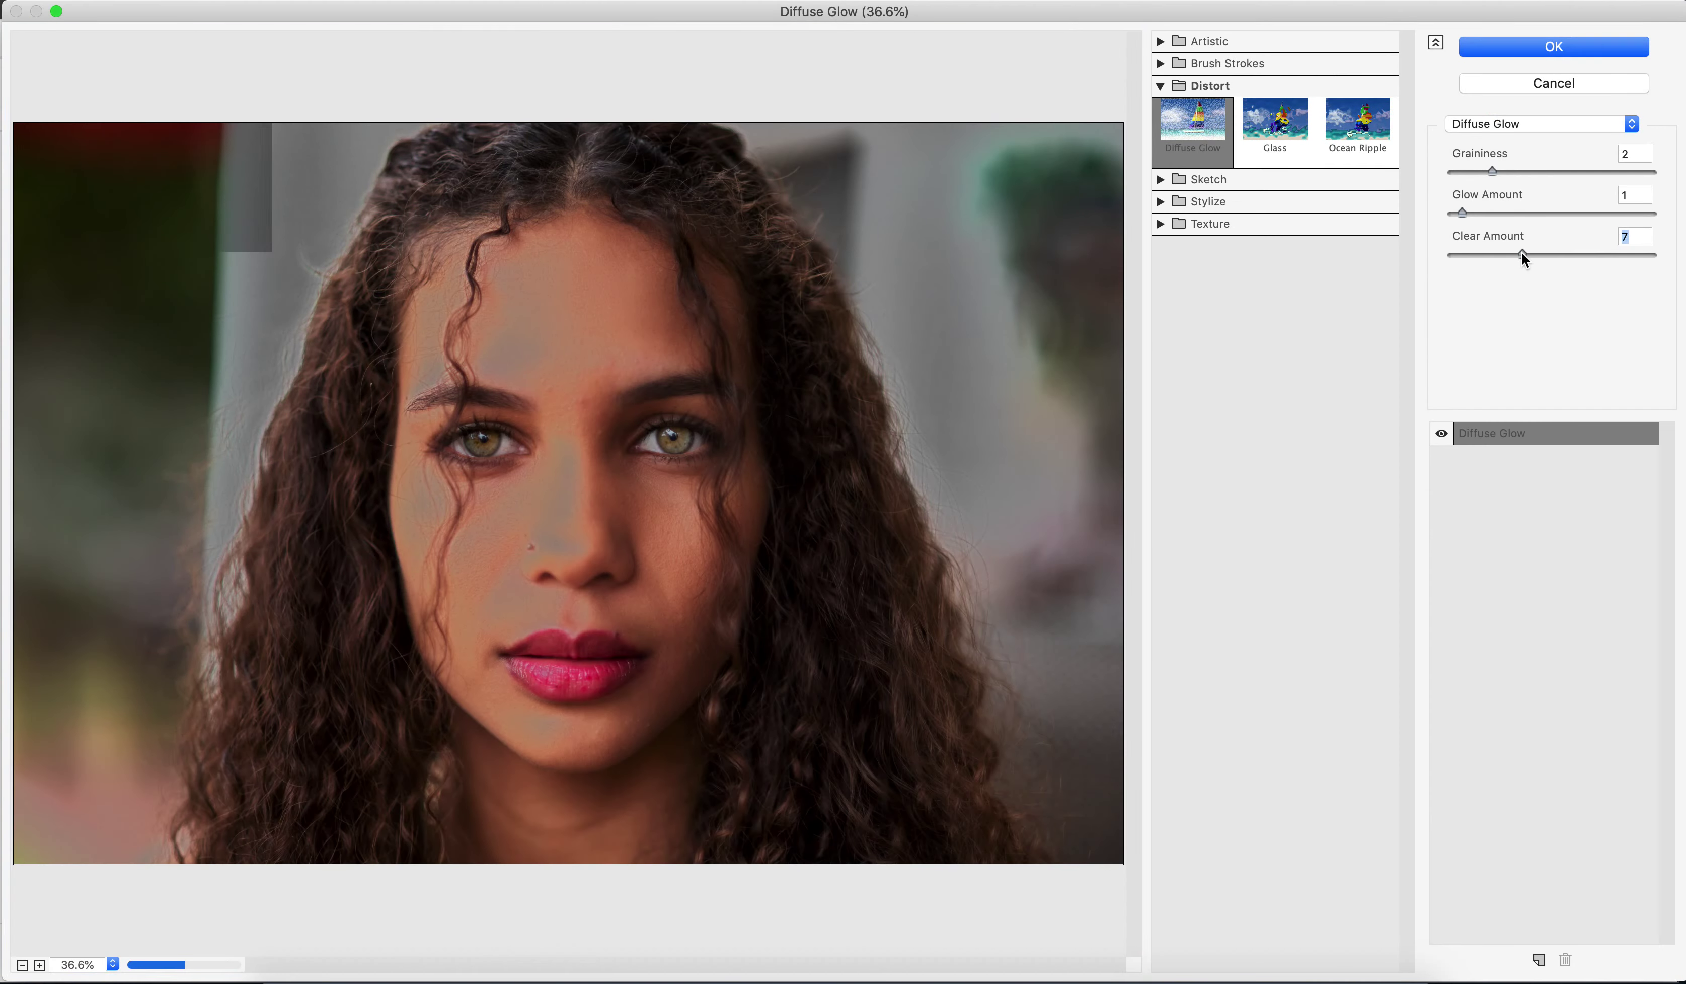
click(1574, 254)
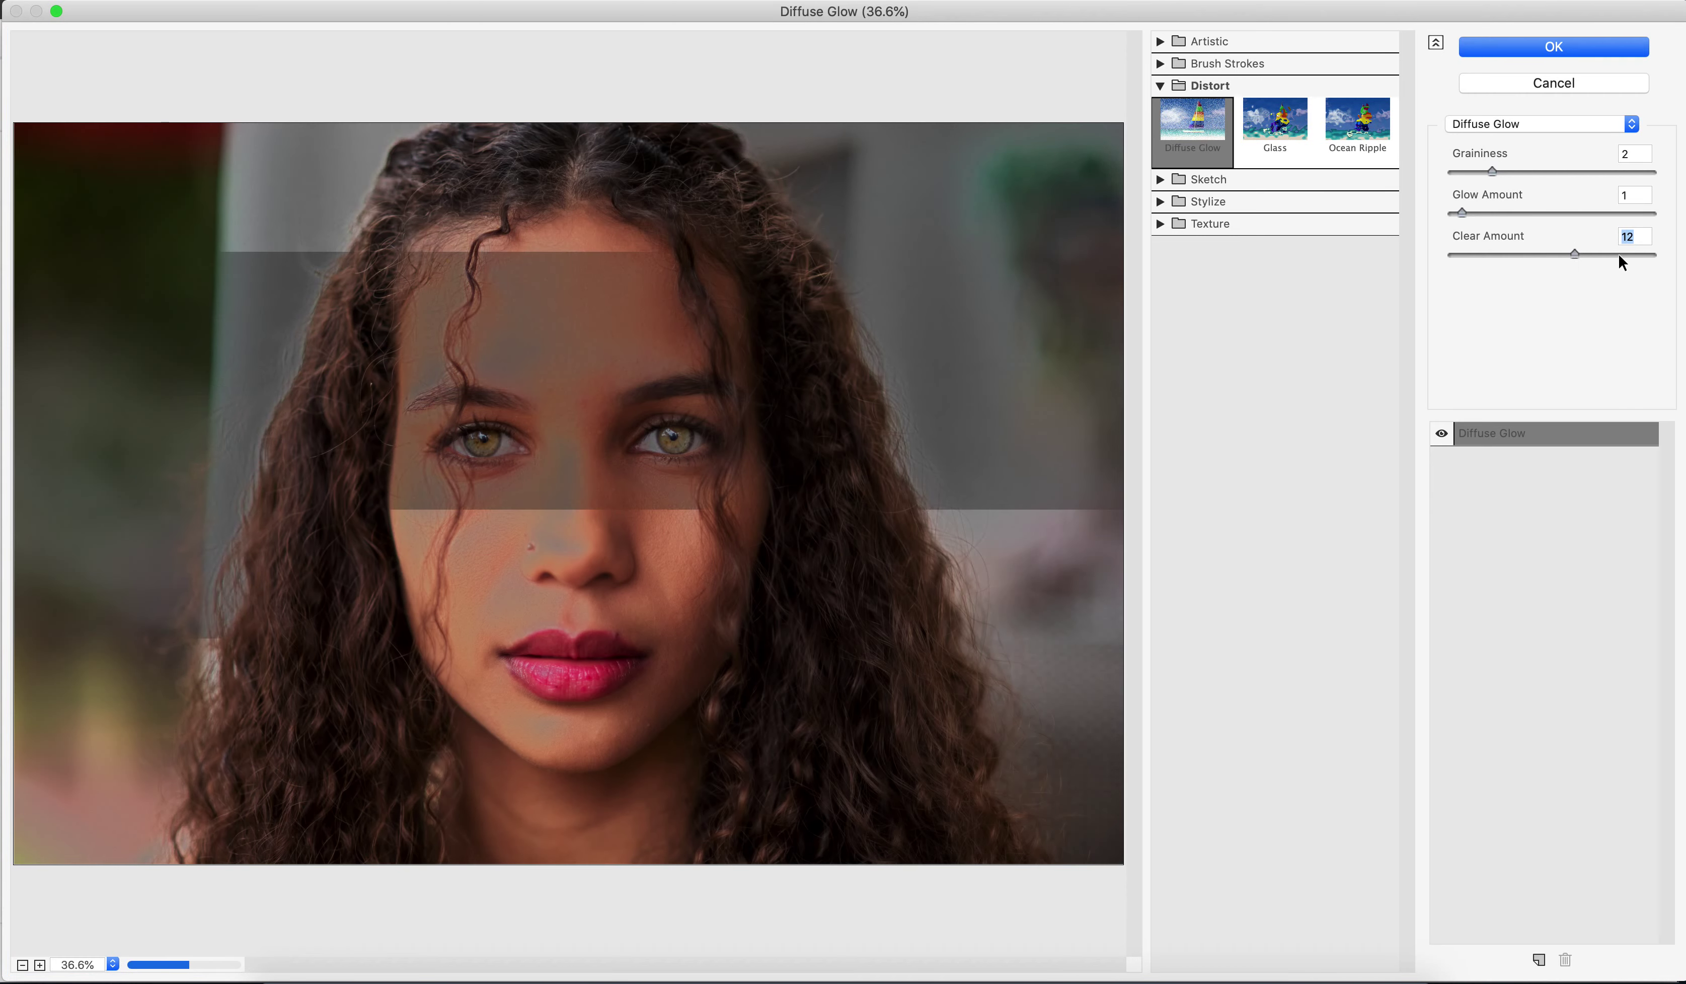
click(1646, 254)
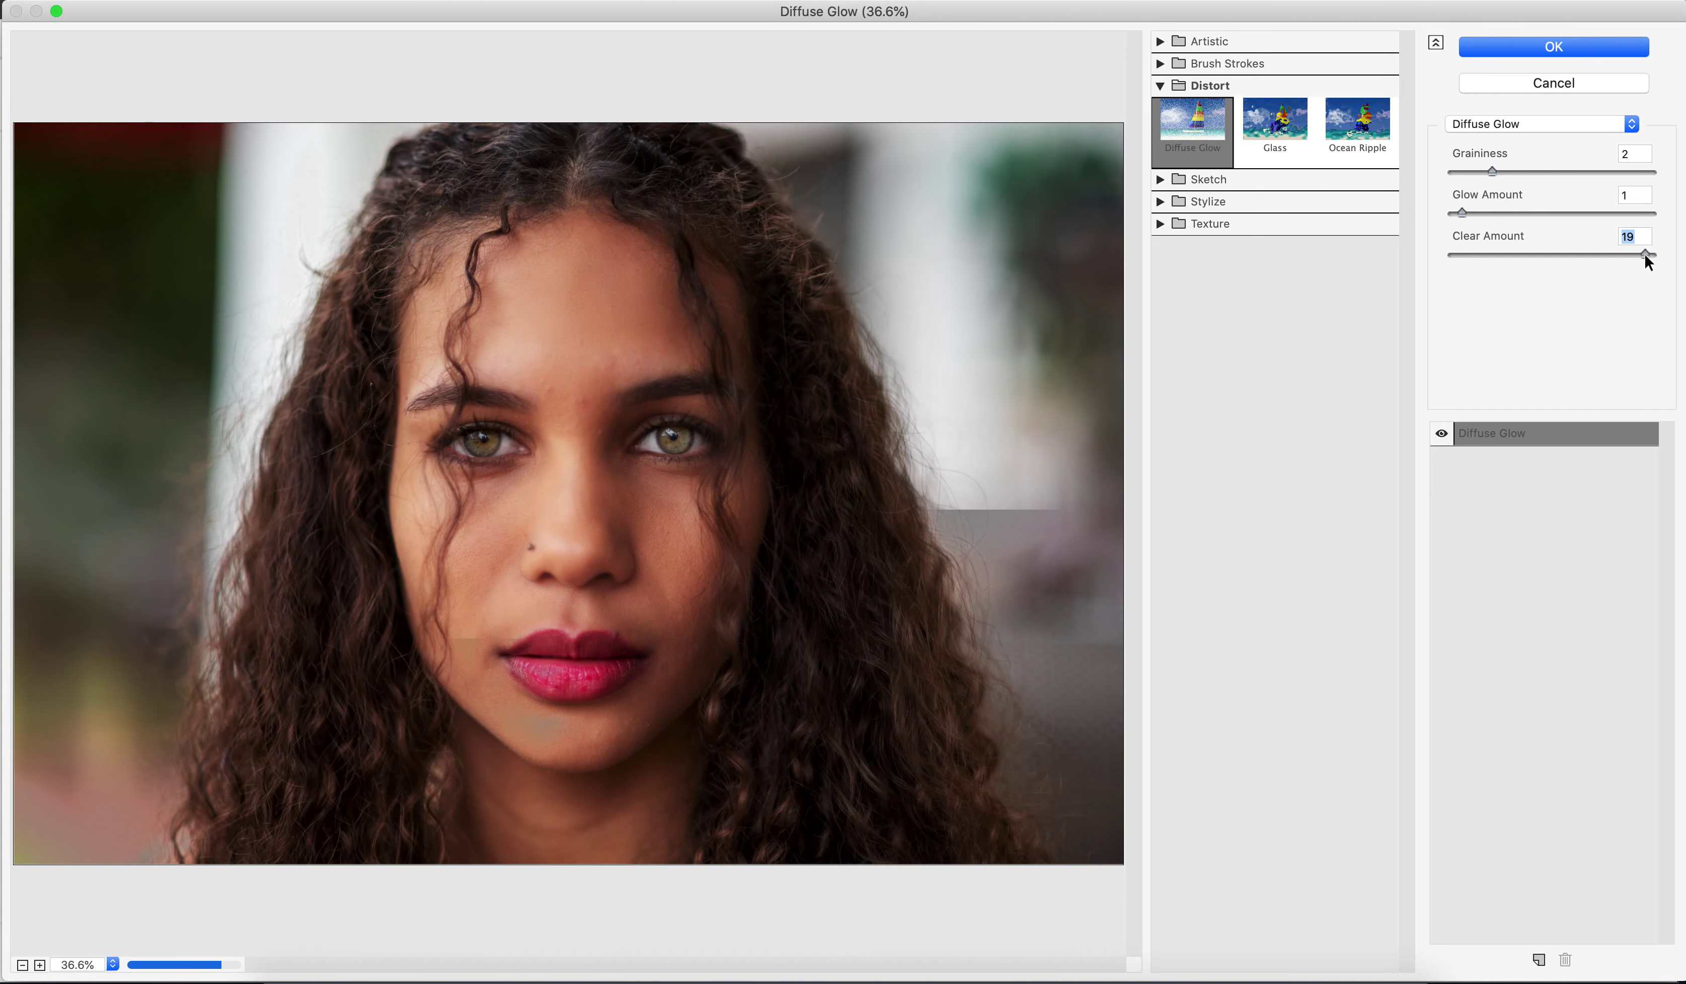
drag(1647, 254, 1653, 254)
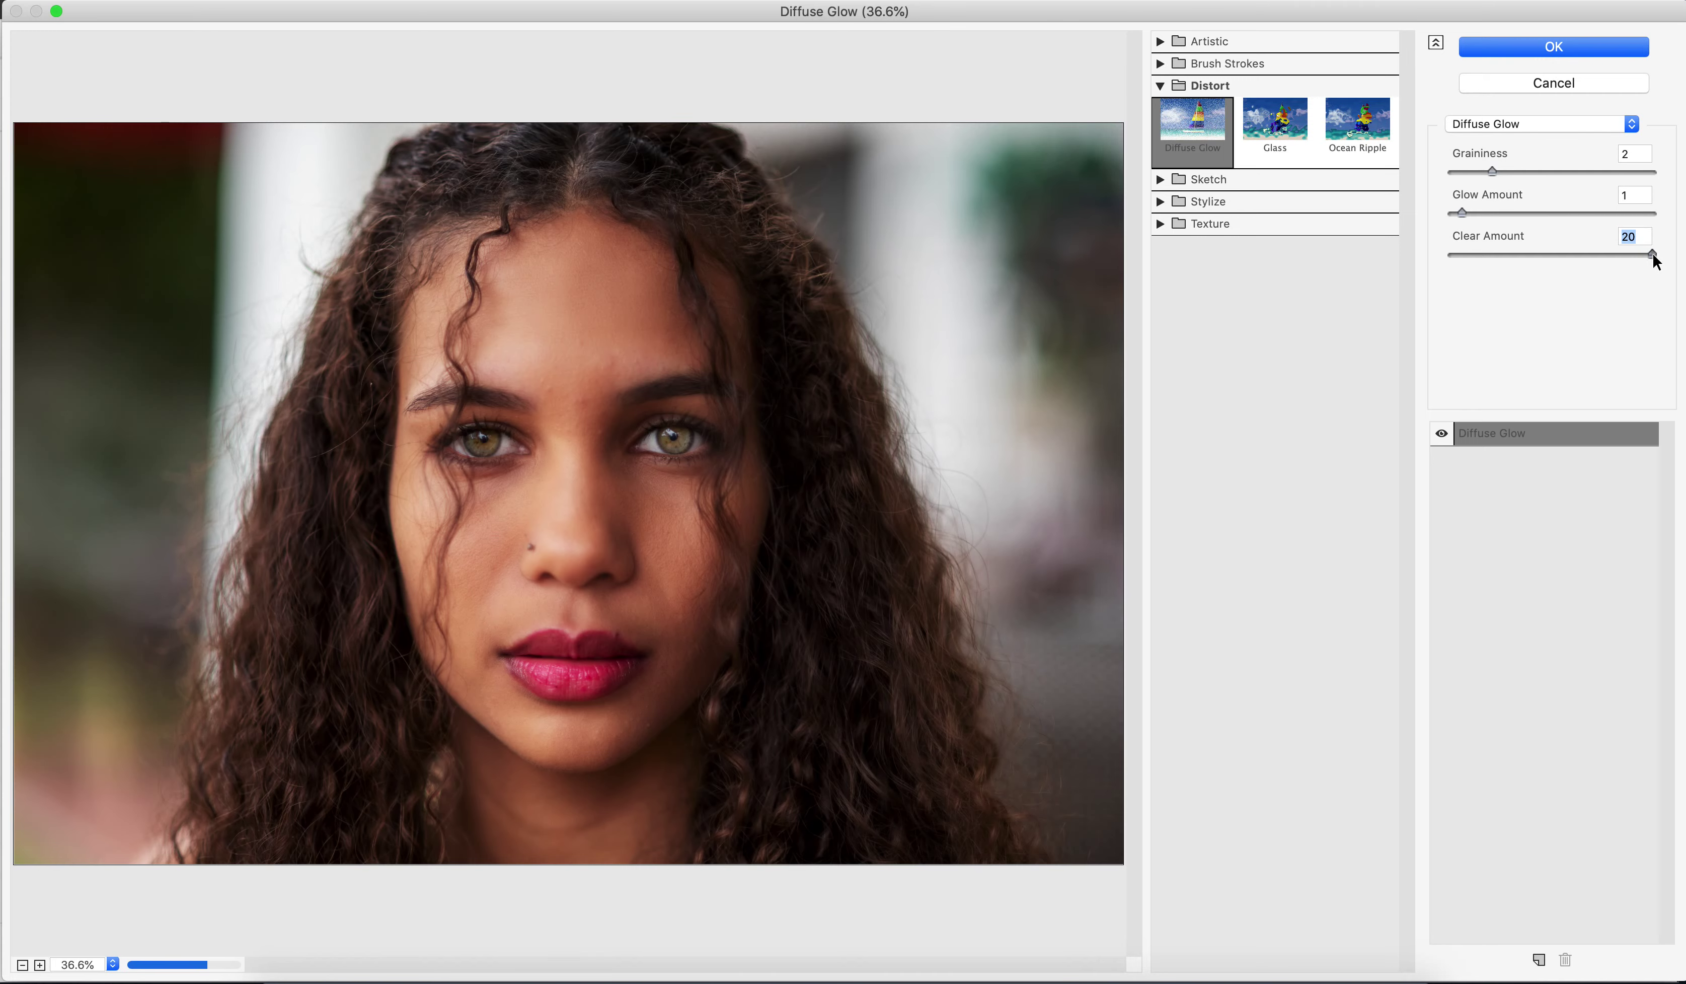
click(1612, 50)
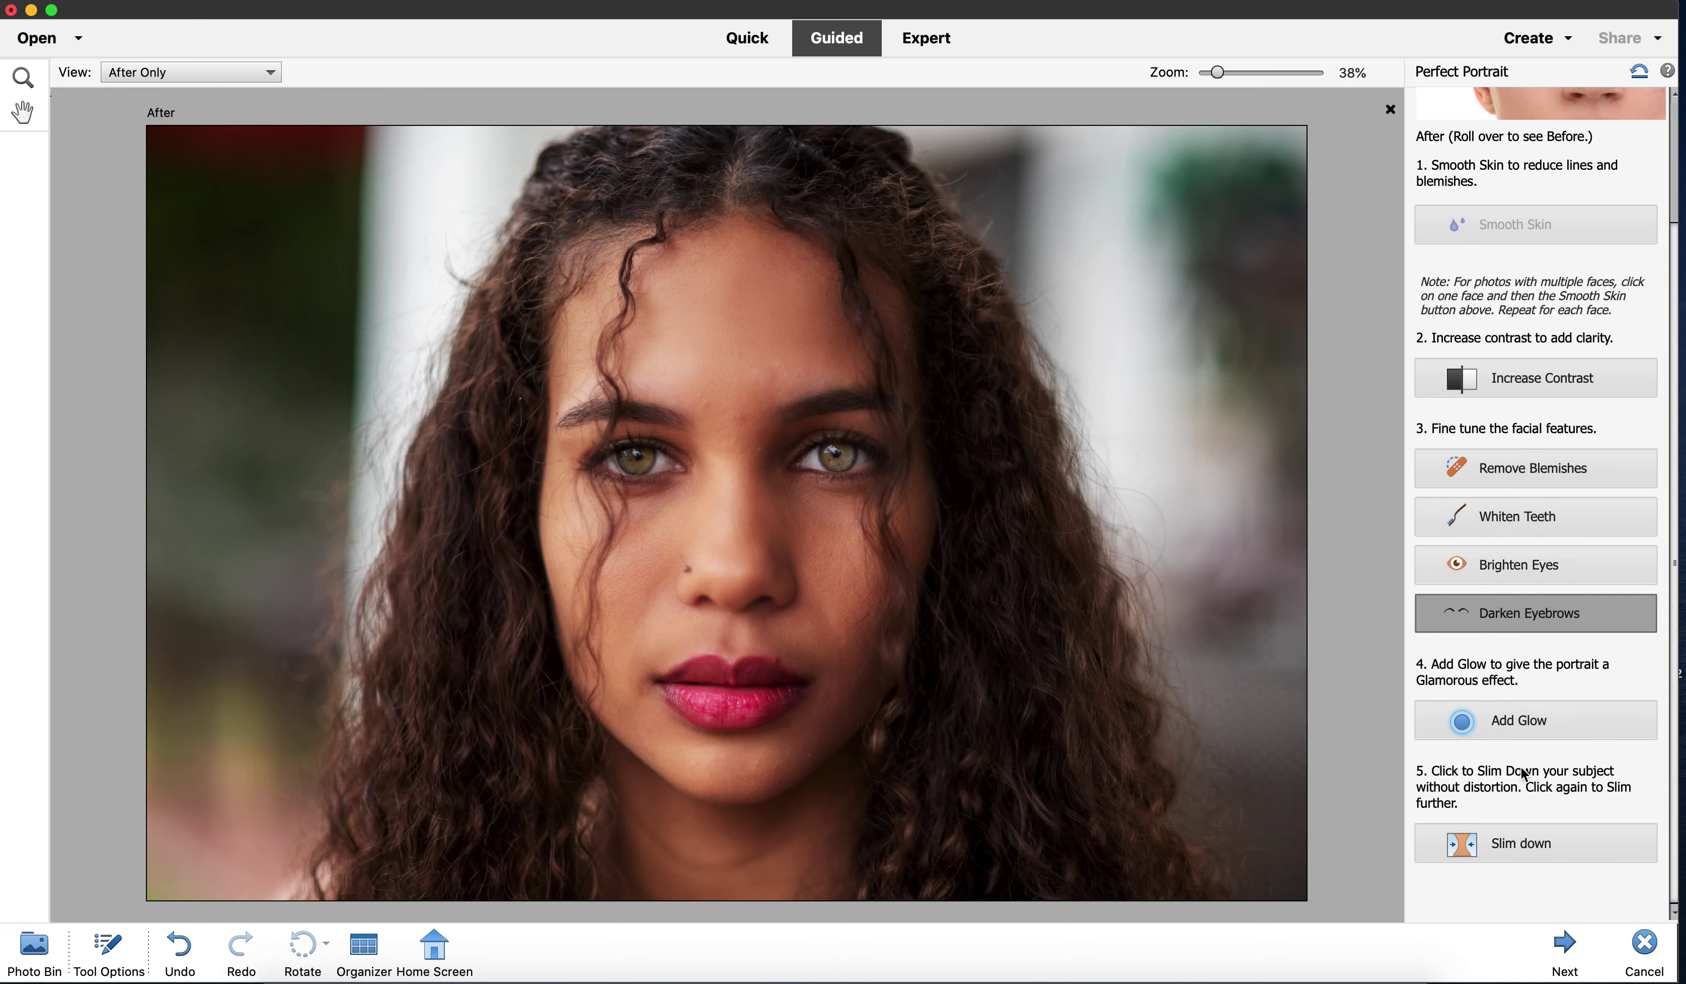
click(1515, 841)
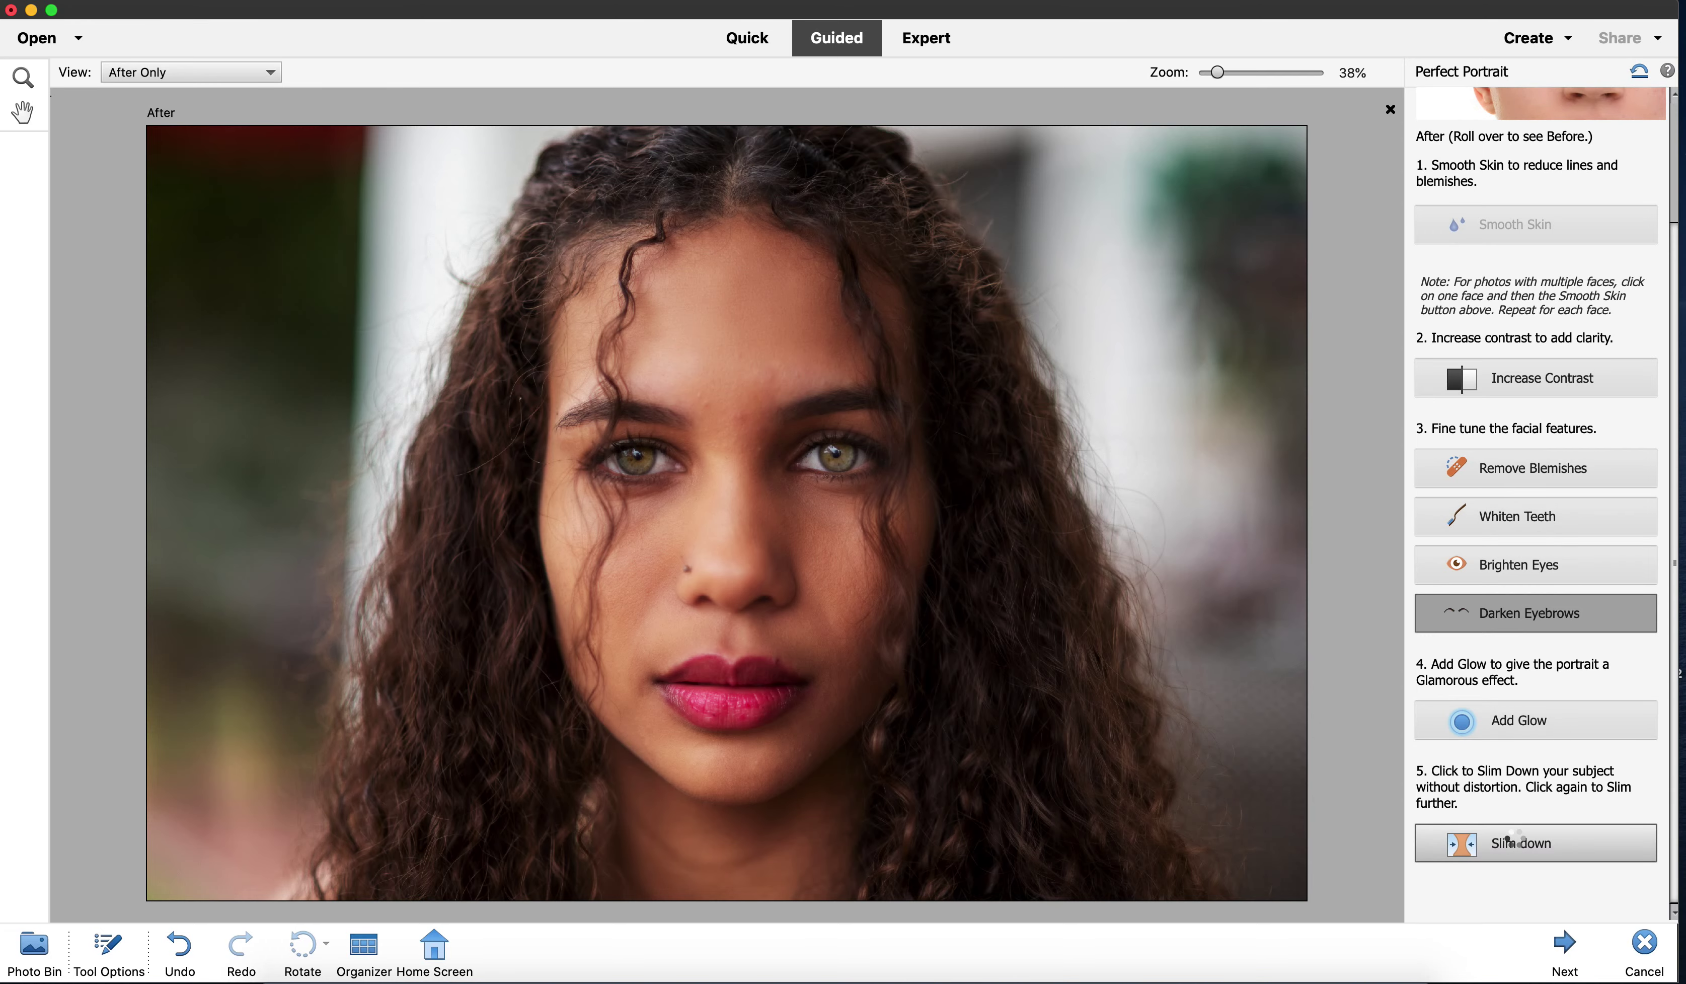
Keep a single Slim Down, finish Perfect Portrait, and open the Replace Background edit.
click(1516, 843)
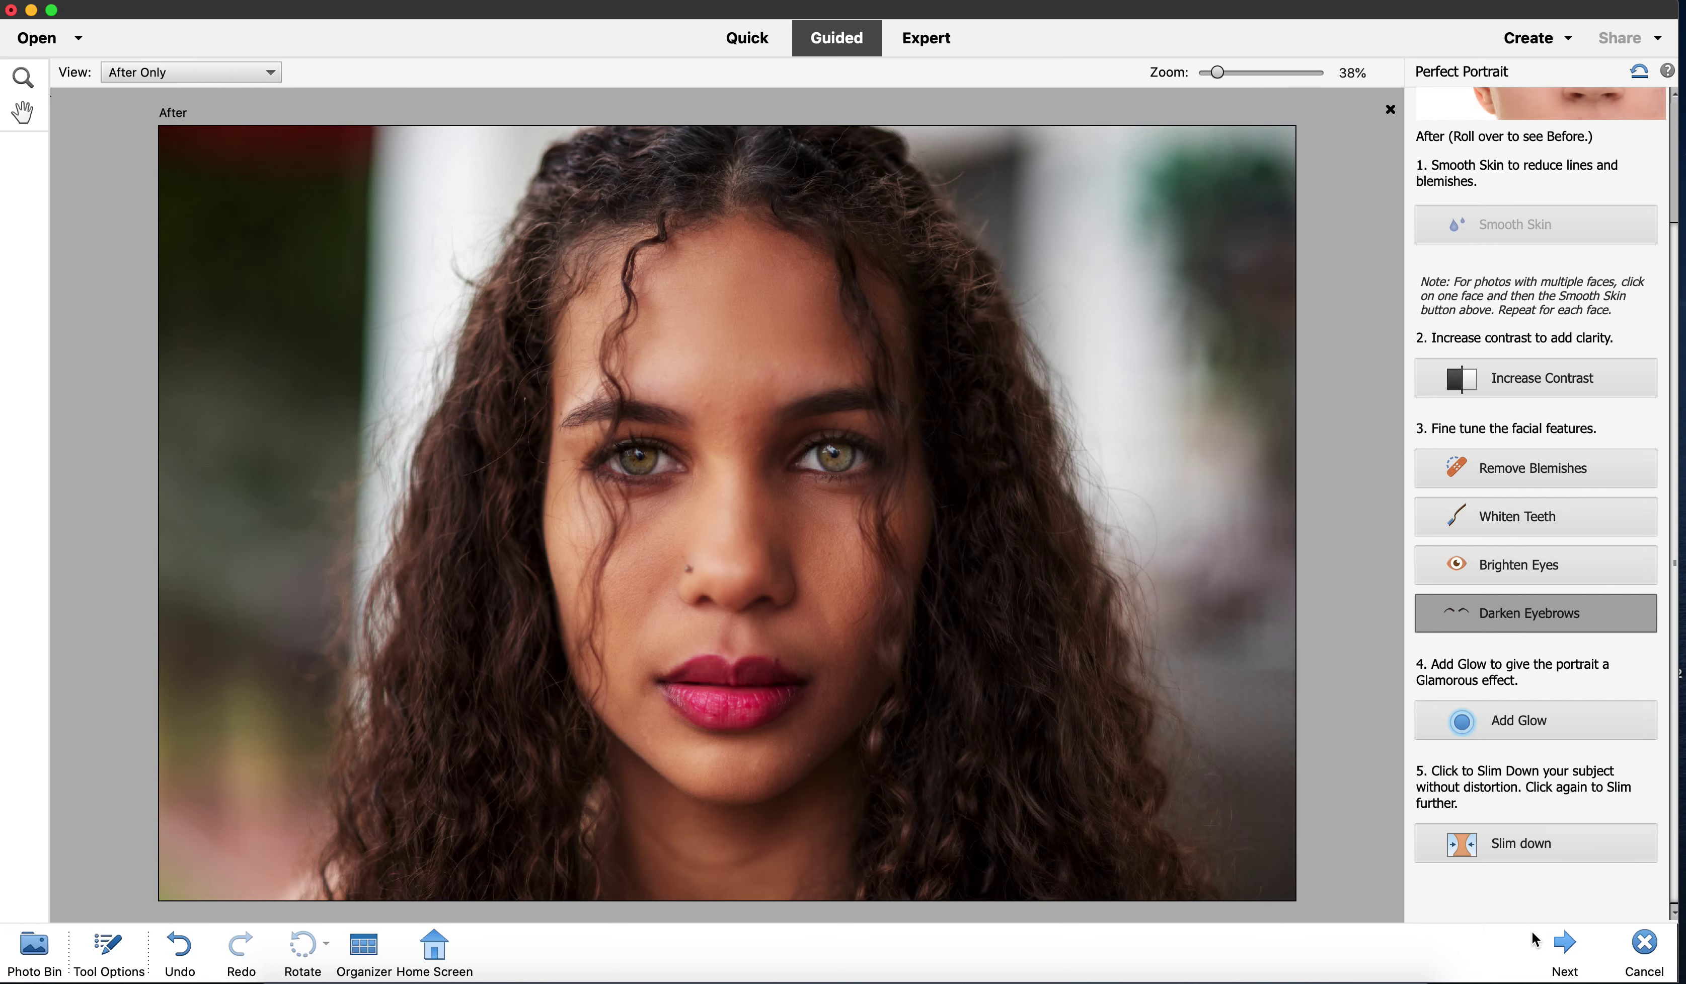
key(super+z)
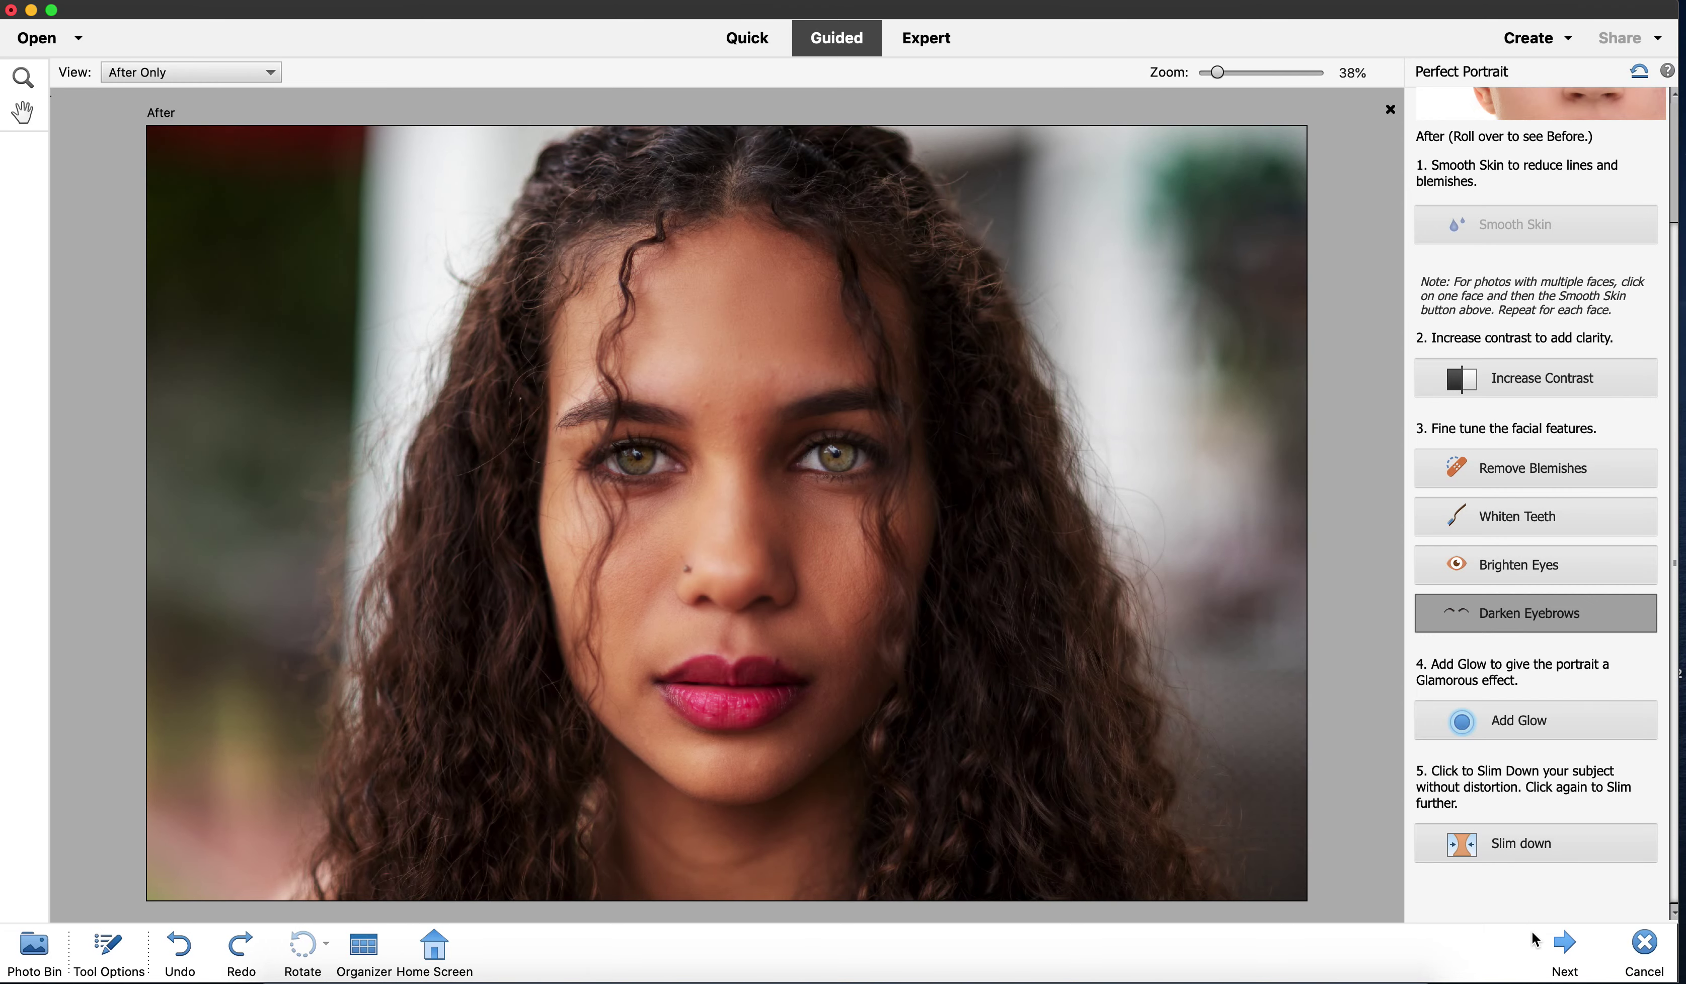
click(1564, 945)
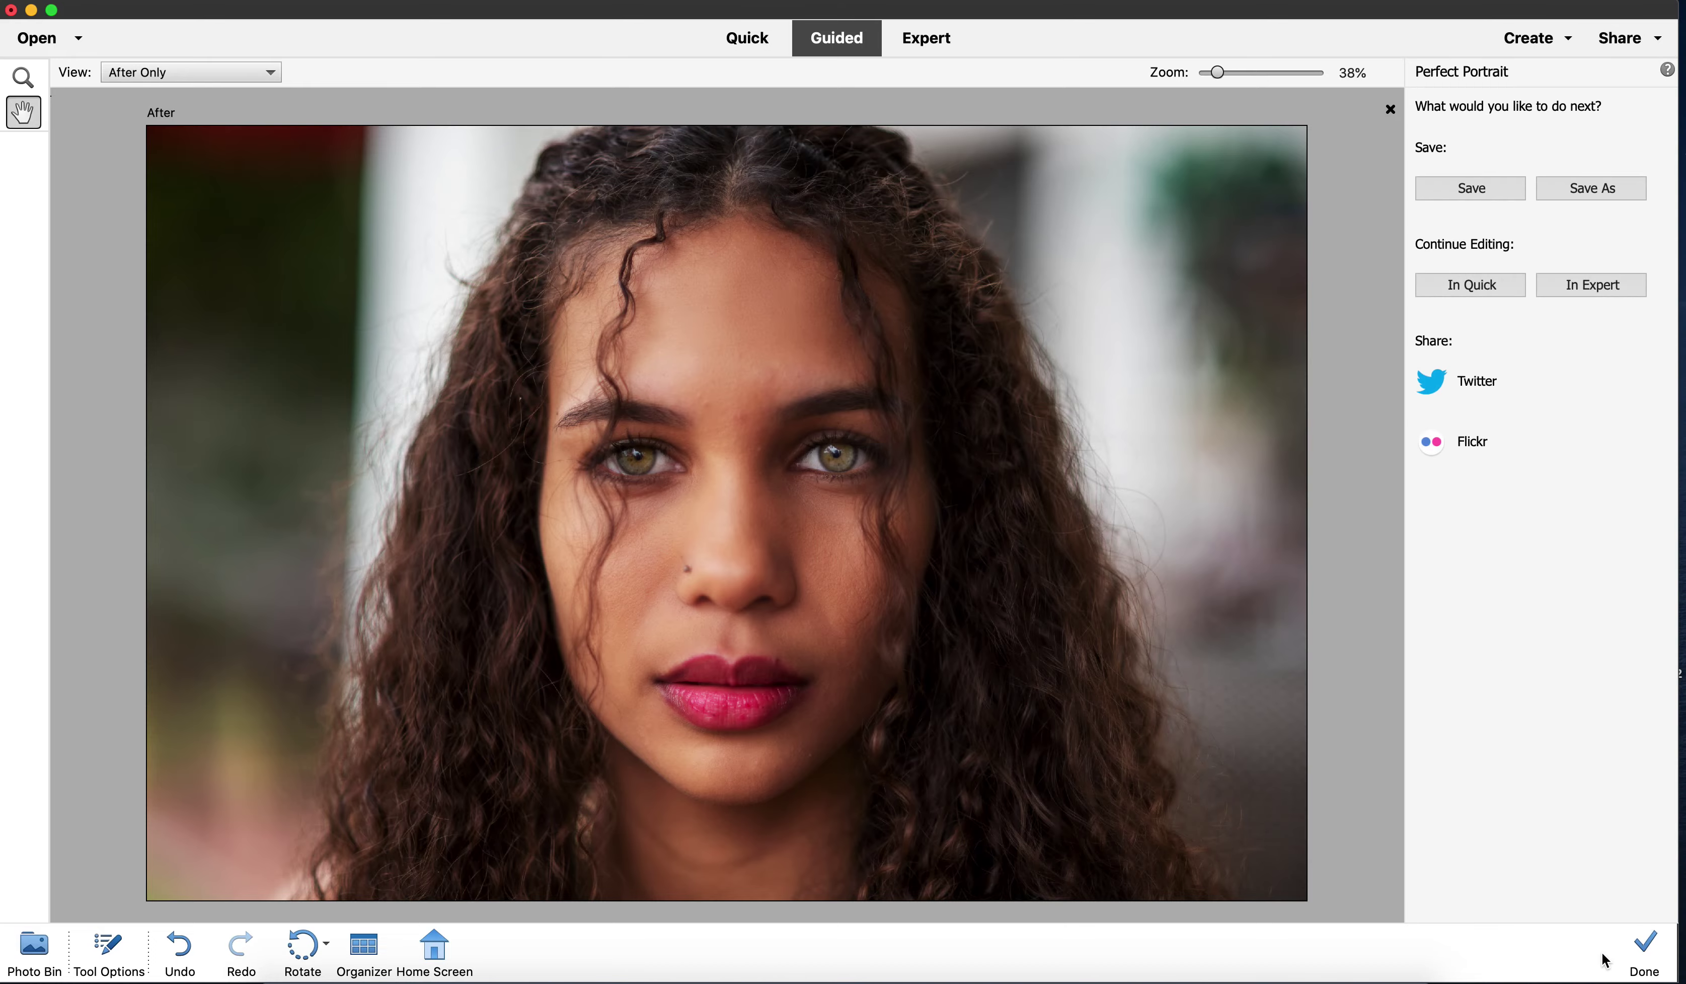
click(1644, 946)
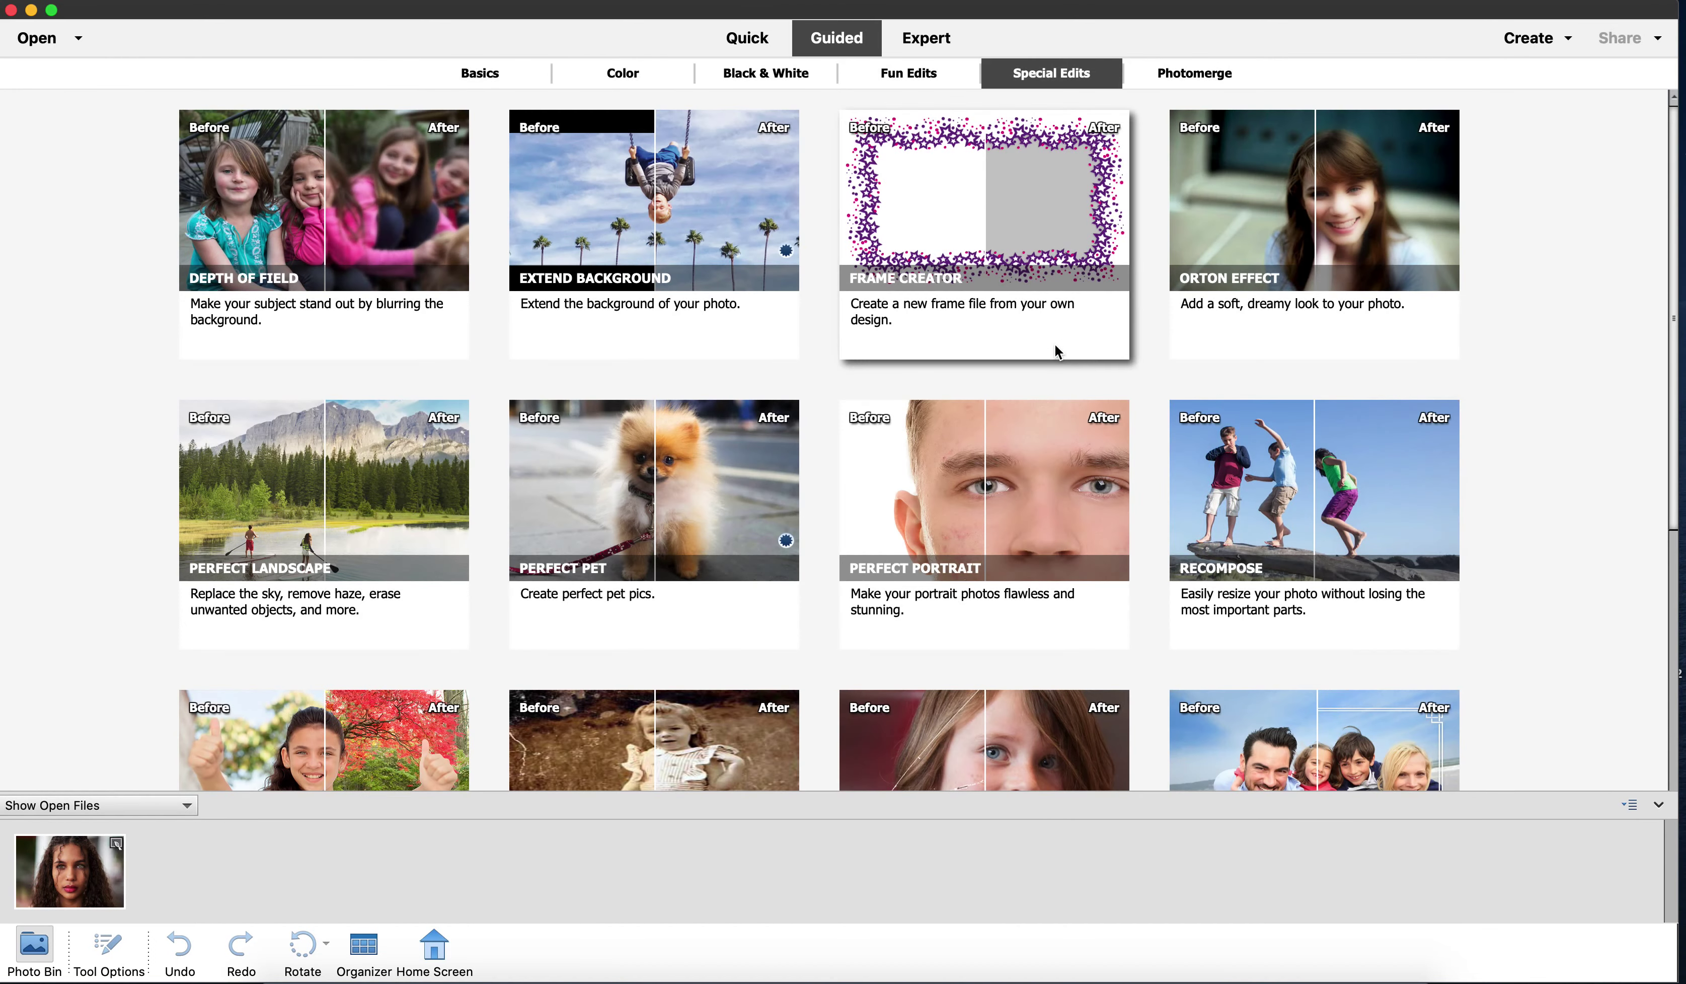
scroll(412, 734, down, 5)
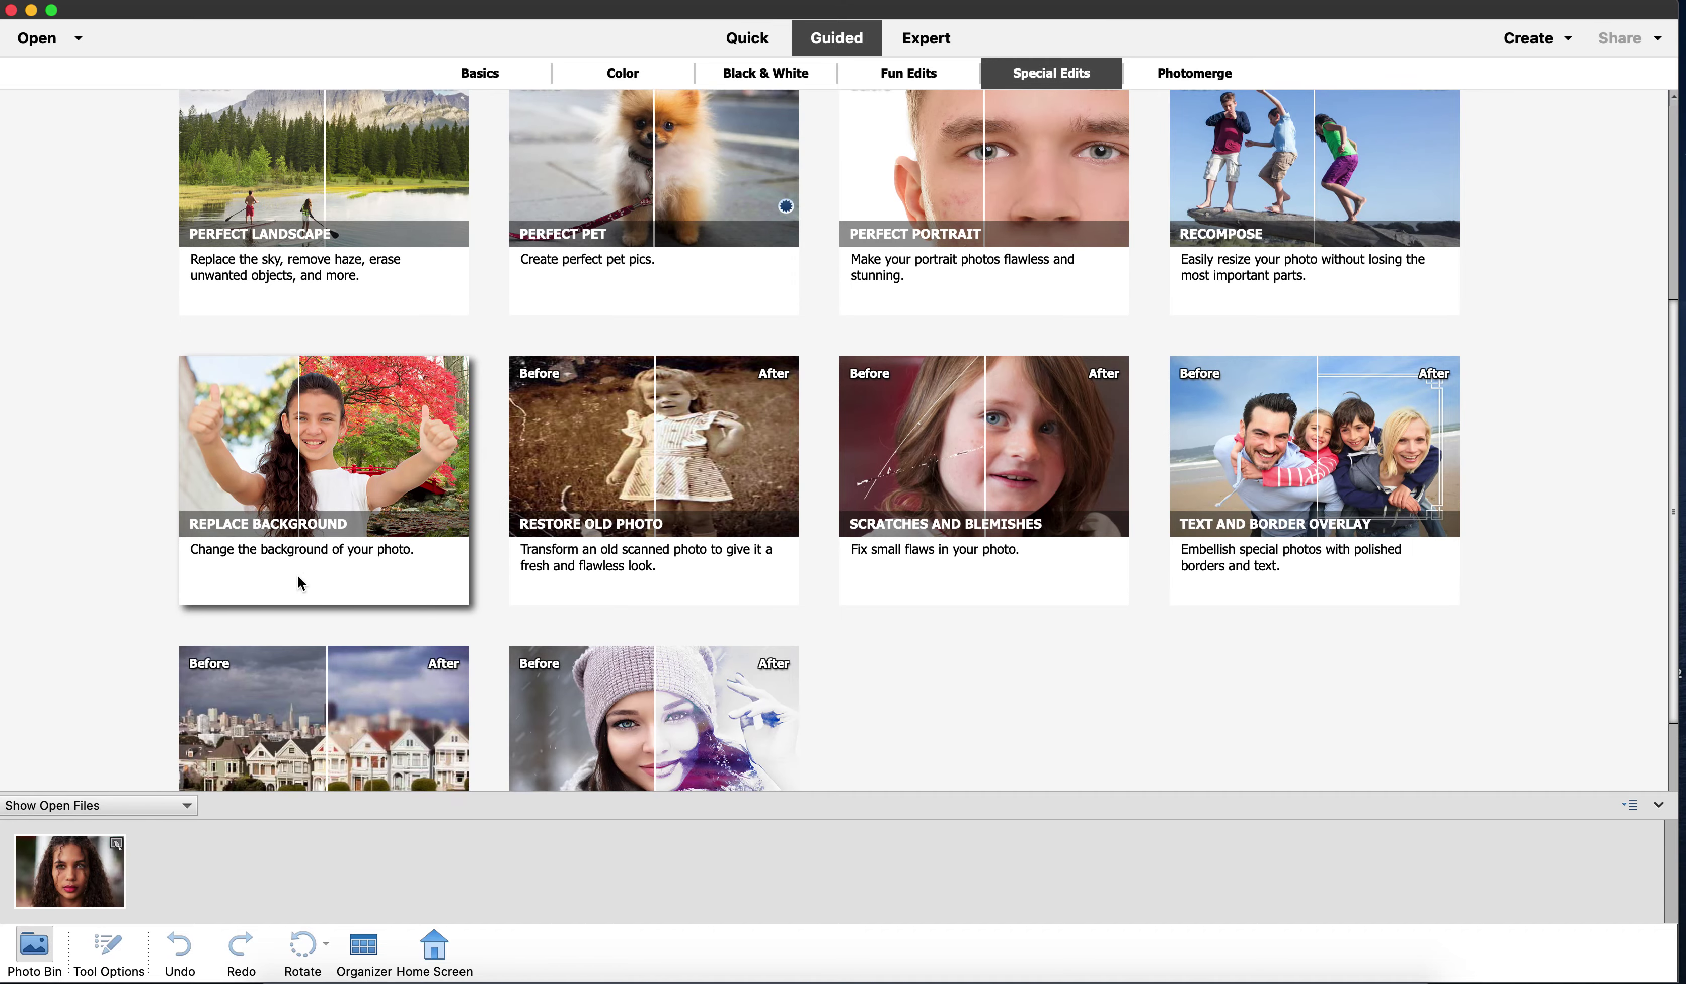
click(299, 579)
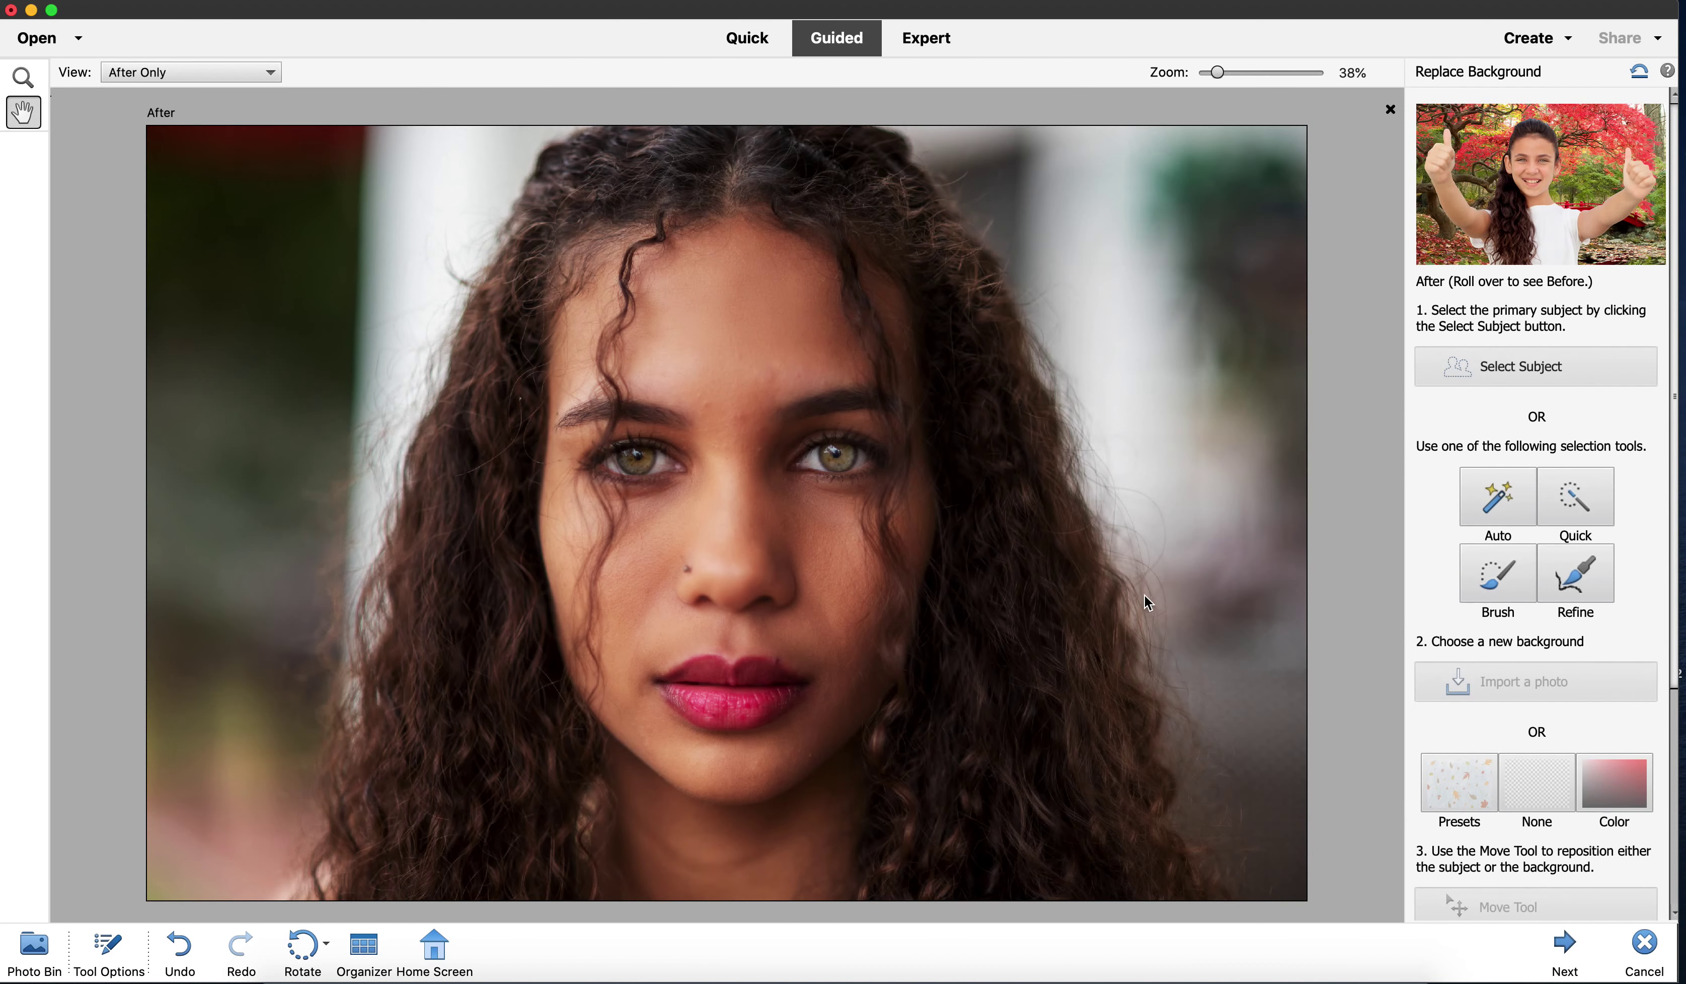
Select the woman as the subject with the Auto selection tool and open Refine Edge.
click(1507, 373)
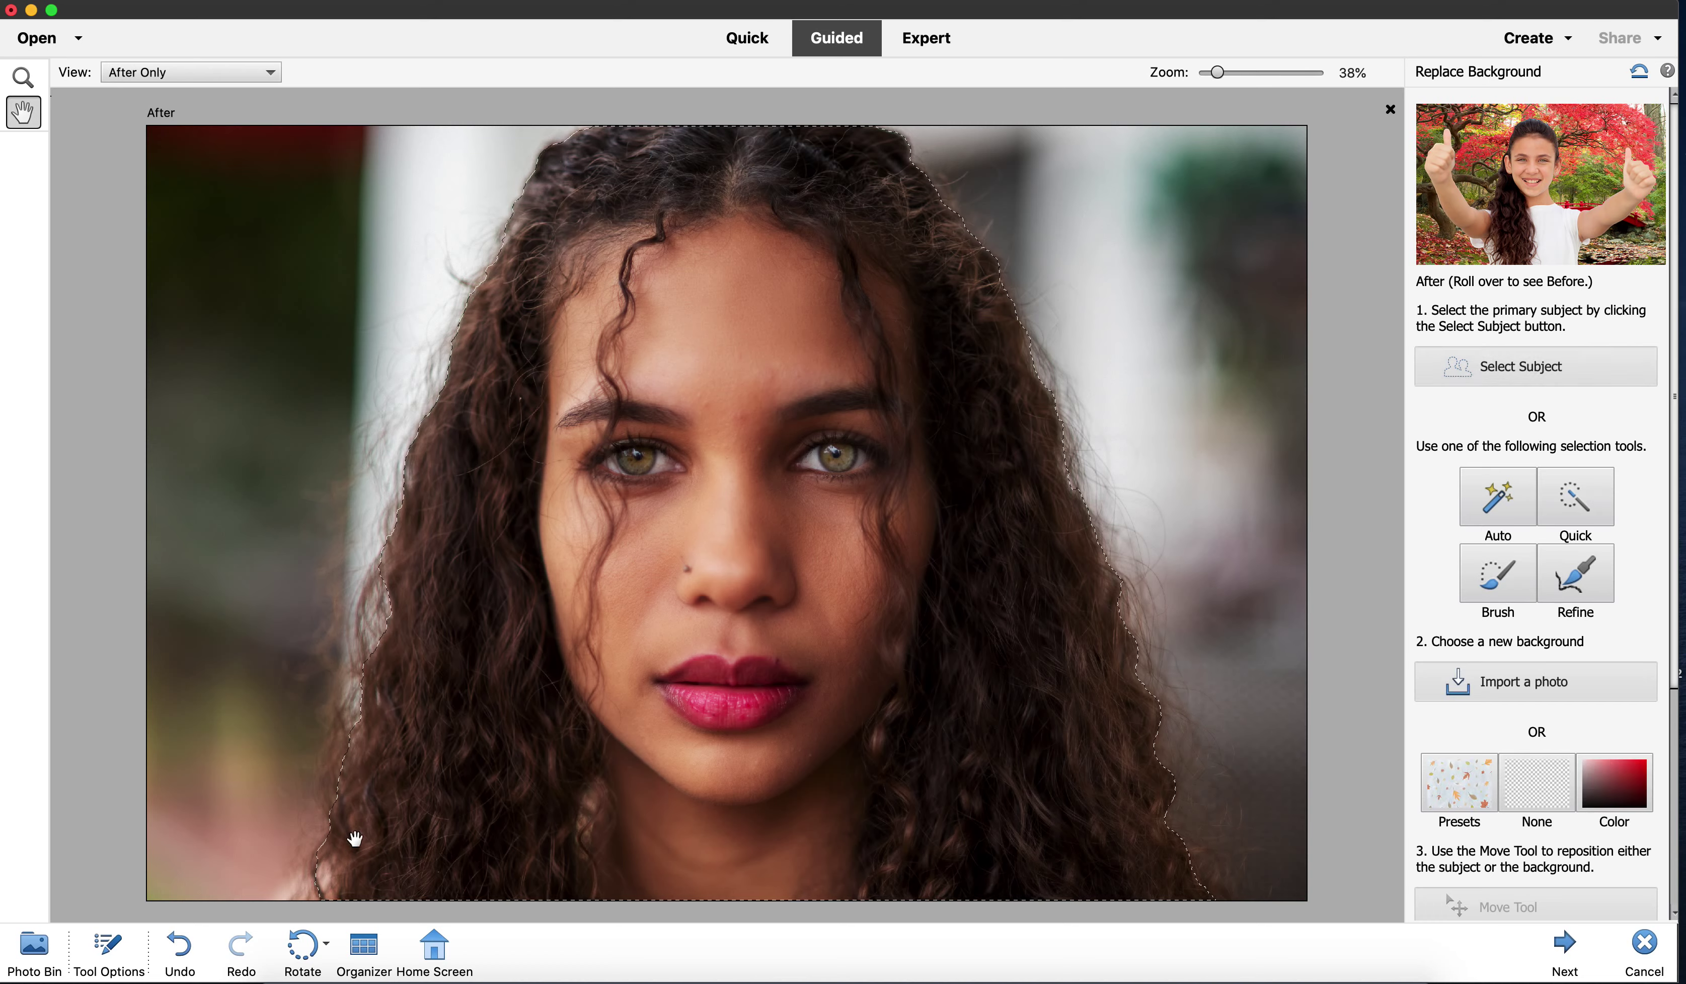
click(99, 946)
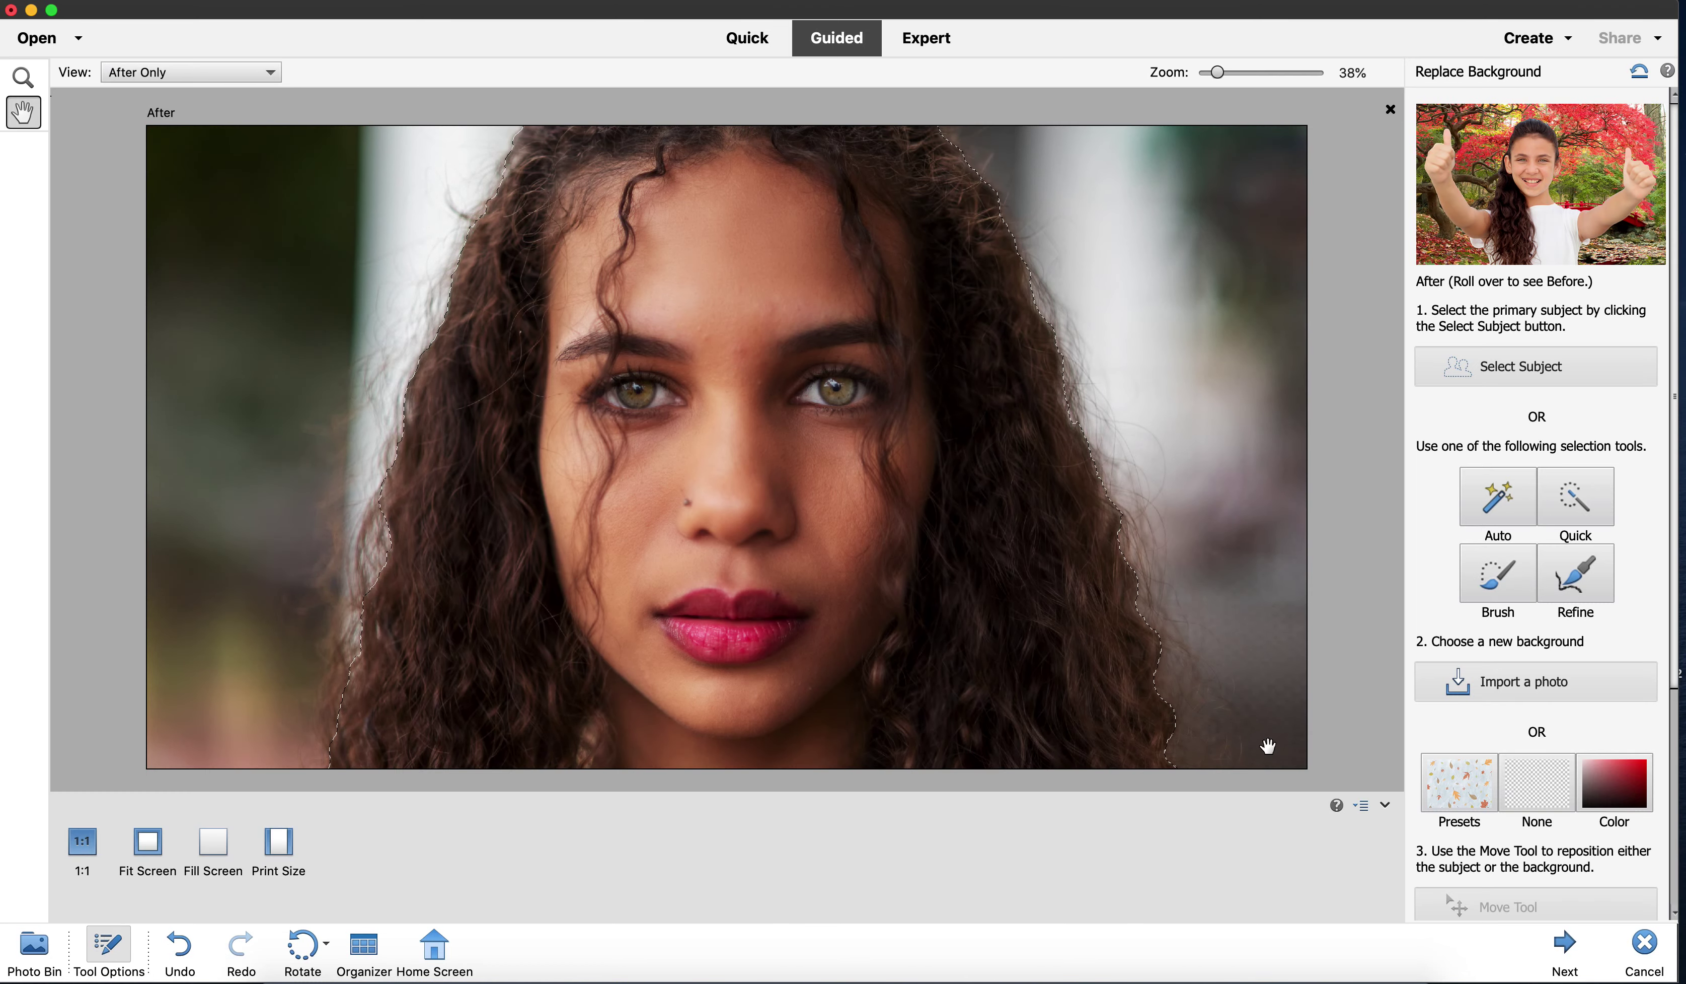
click(1515, 502)
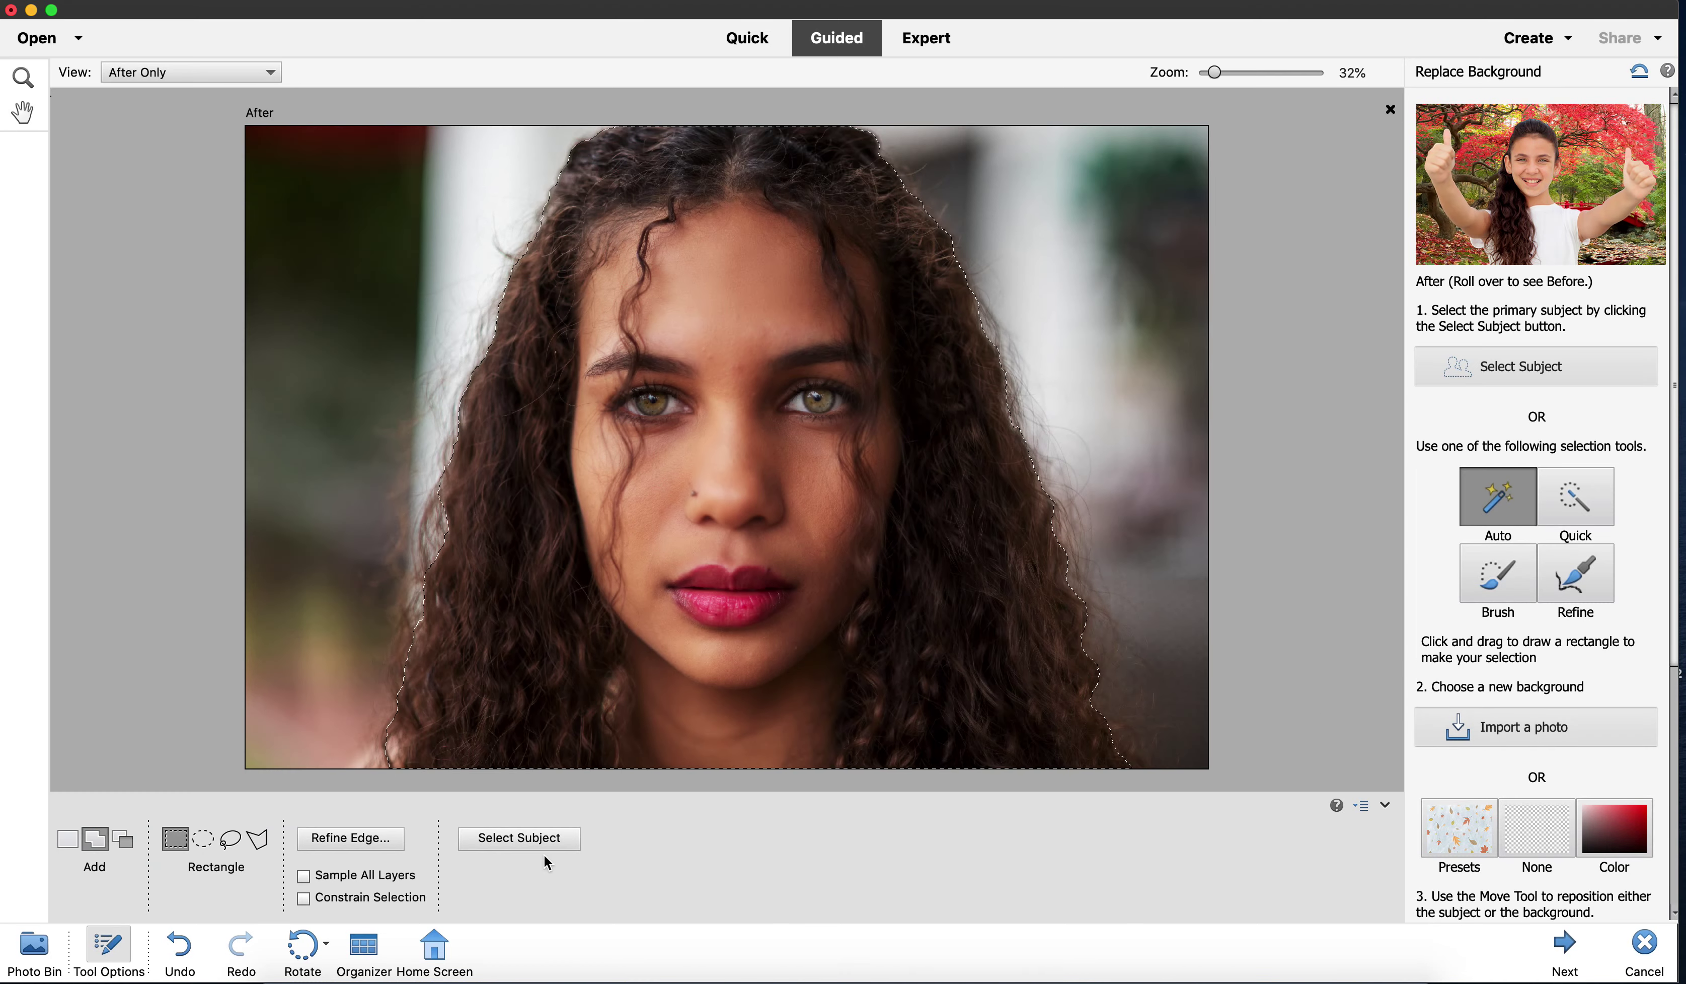
click(352, 840)
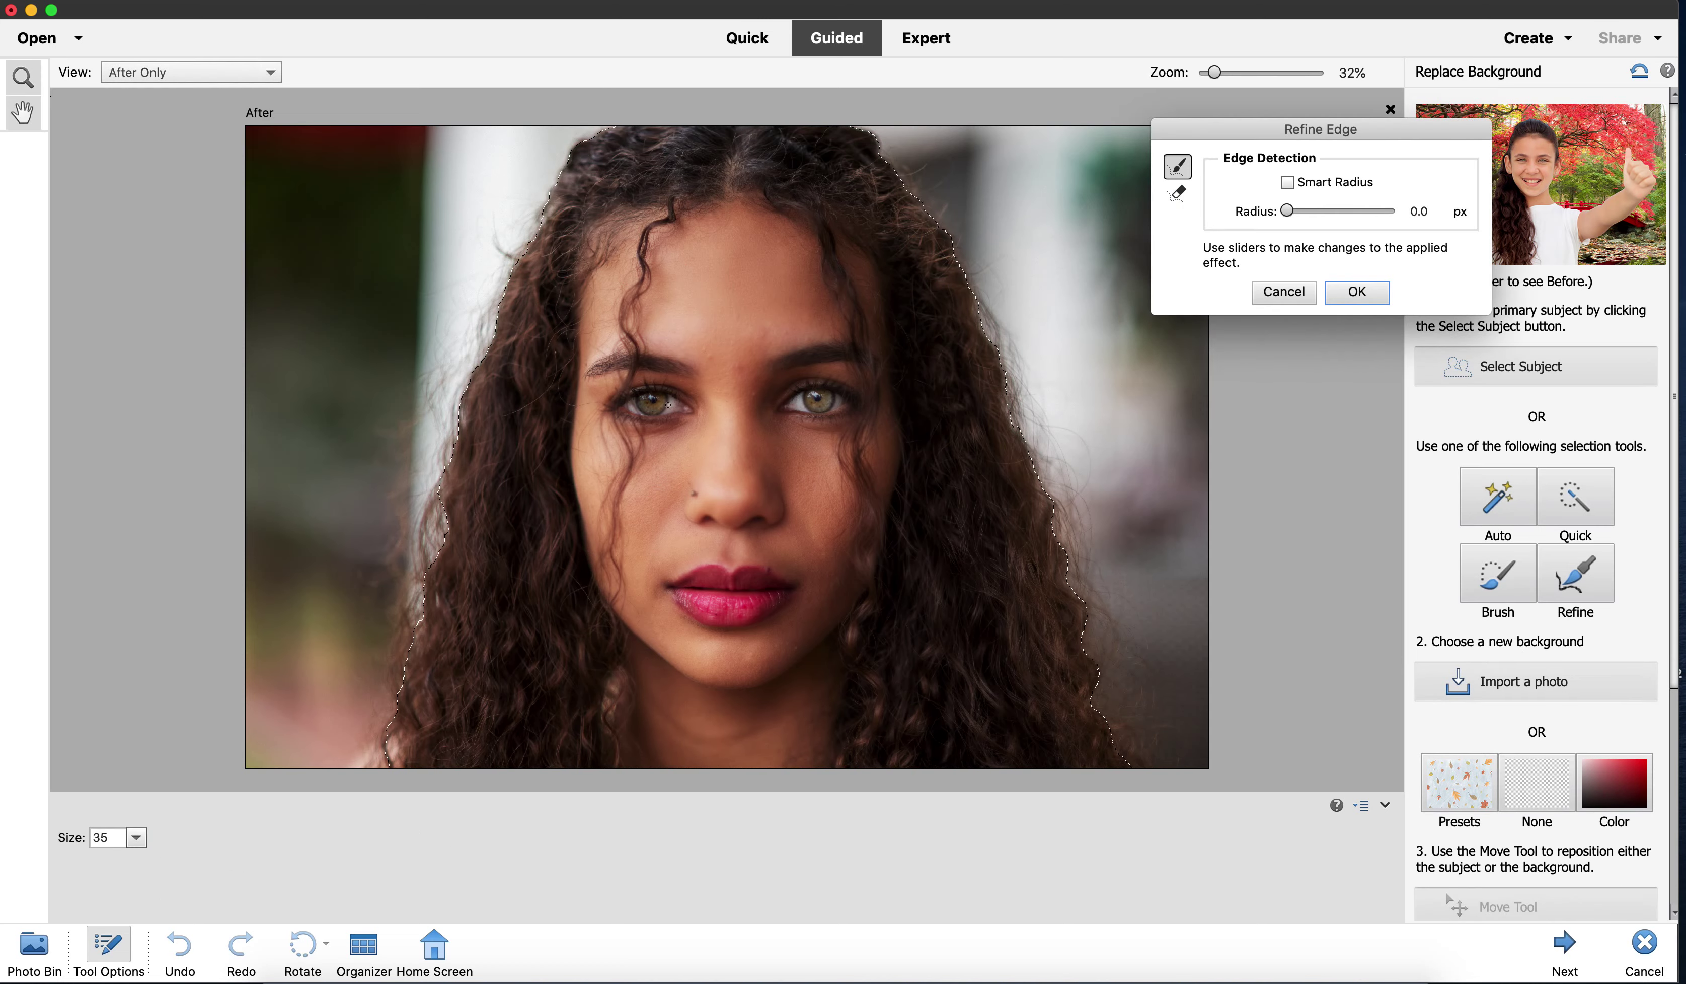
Brush along the curly hair edges, raising the Refine Edge radius to 78.3 px, and apply.
click(1306, 210)
mouse_move(501, 254)
mouse_down()
mouse_move(521, 279)
mouse_move(475, 357)
mouse_up()
click(1337, 211)
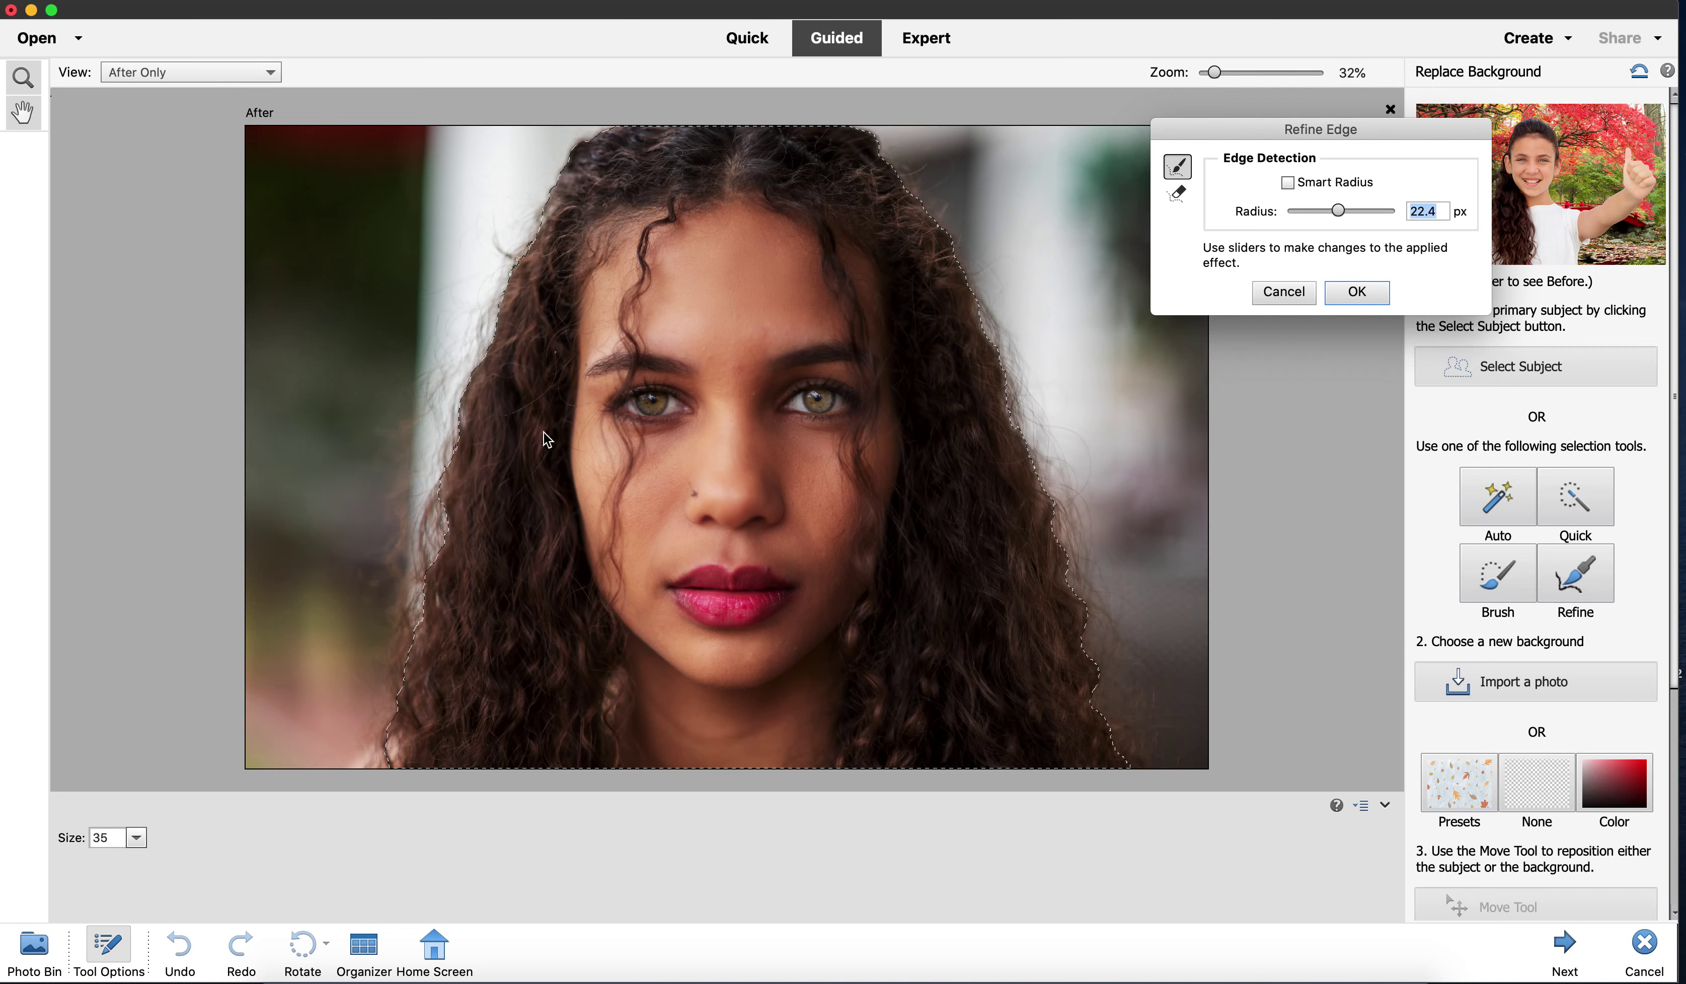
drag(466, 373, 392, 648)
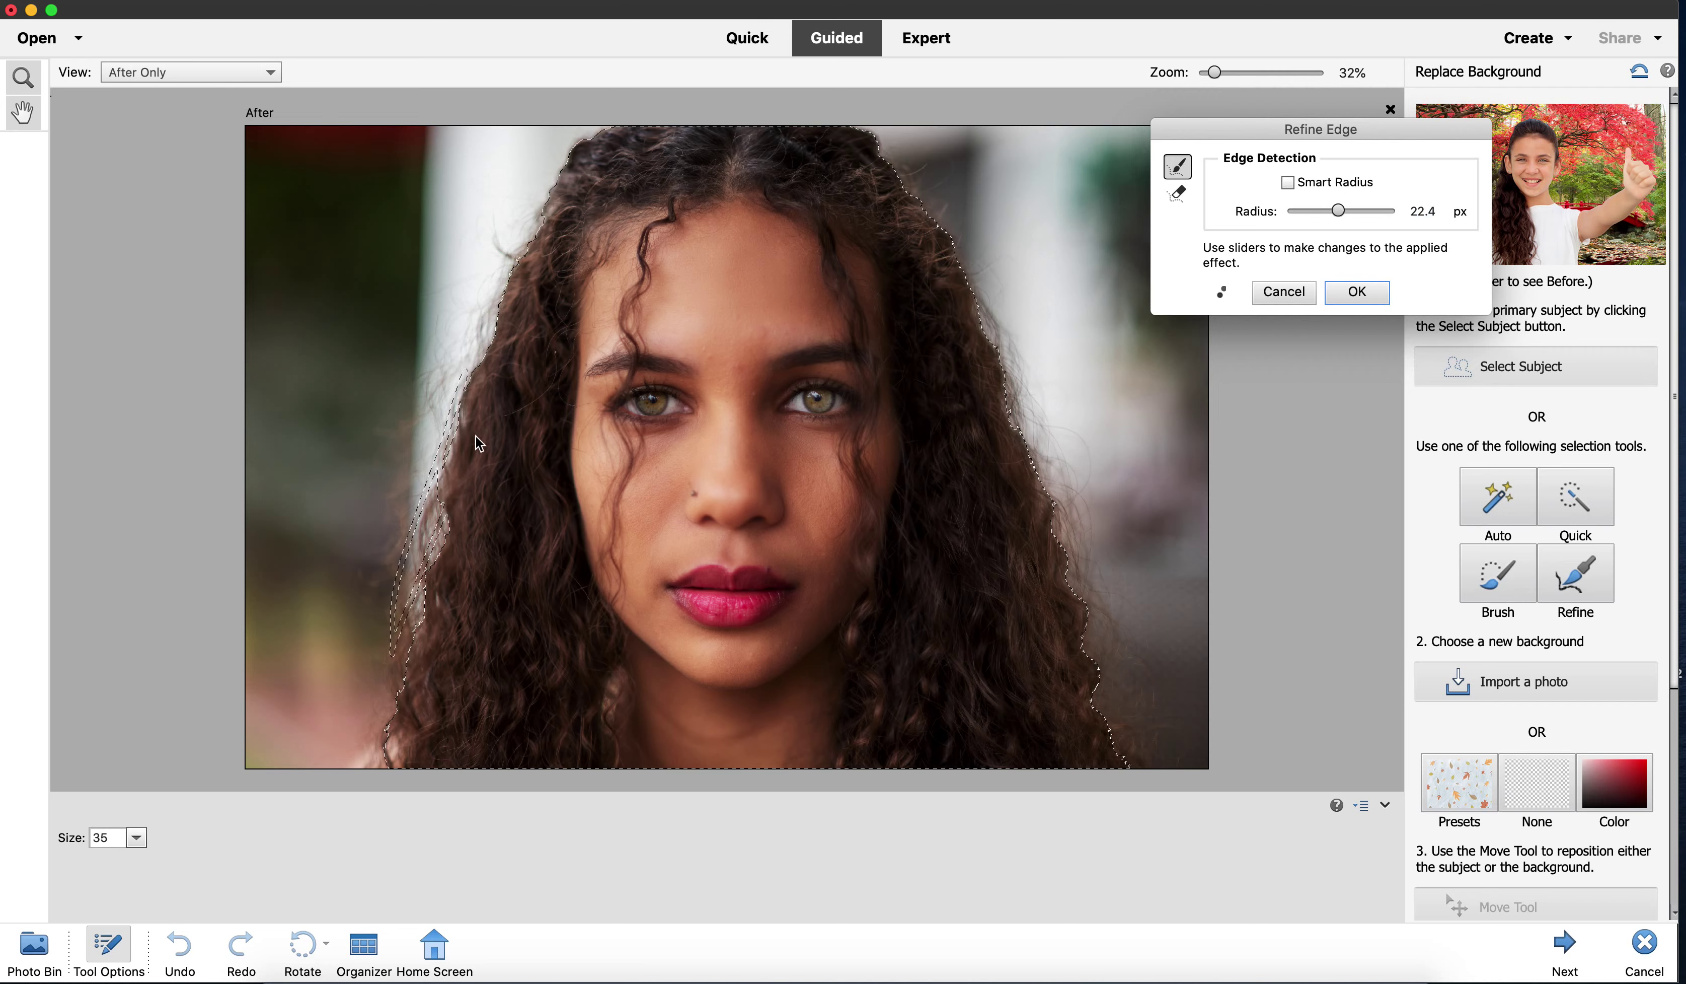
drag(478, 442, 423, 647)
click(1372, 210)
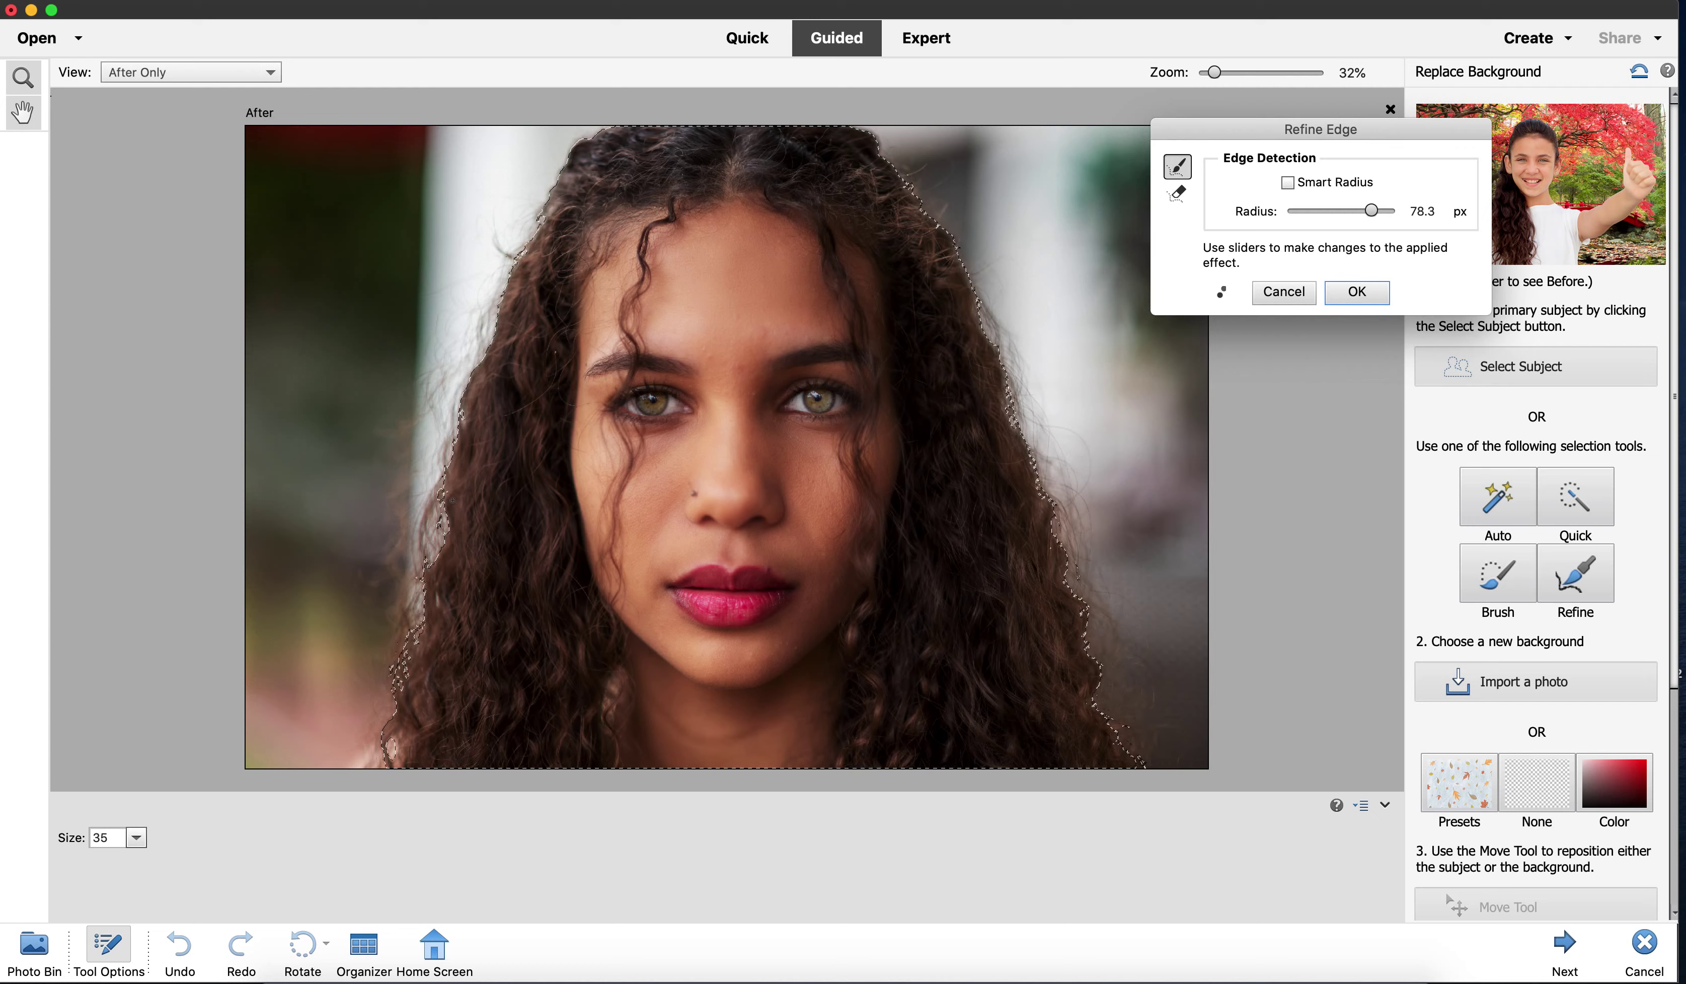
drag(450, 508, 418, 511)
key(Return)
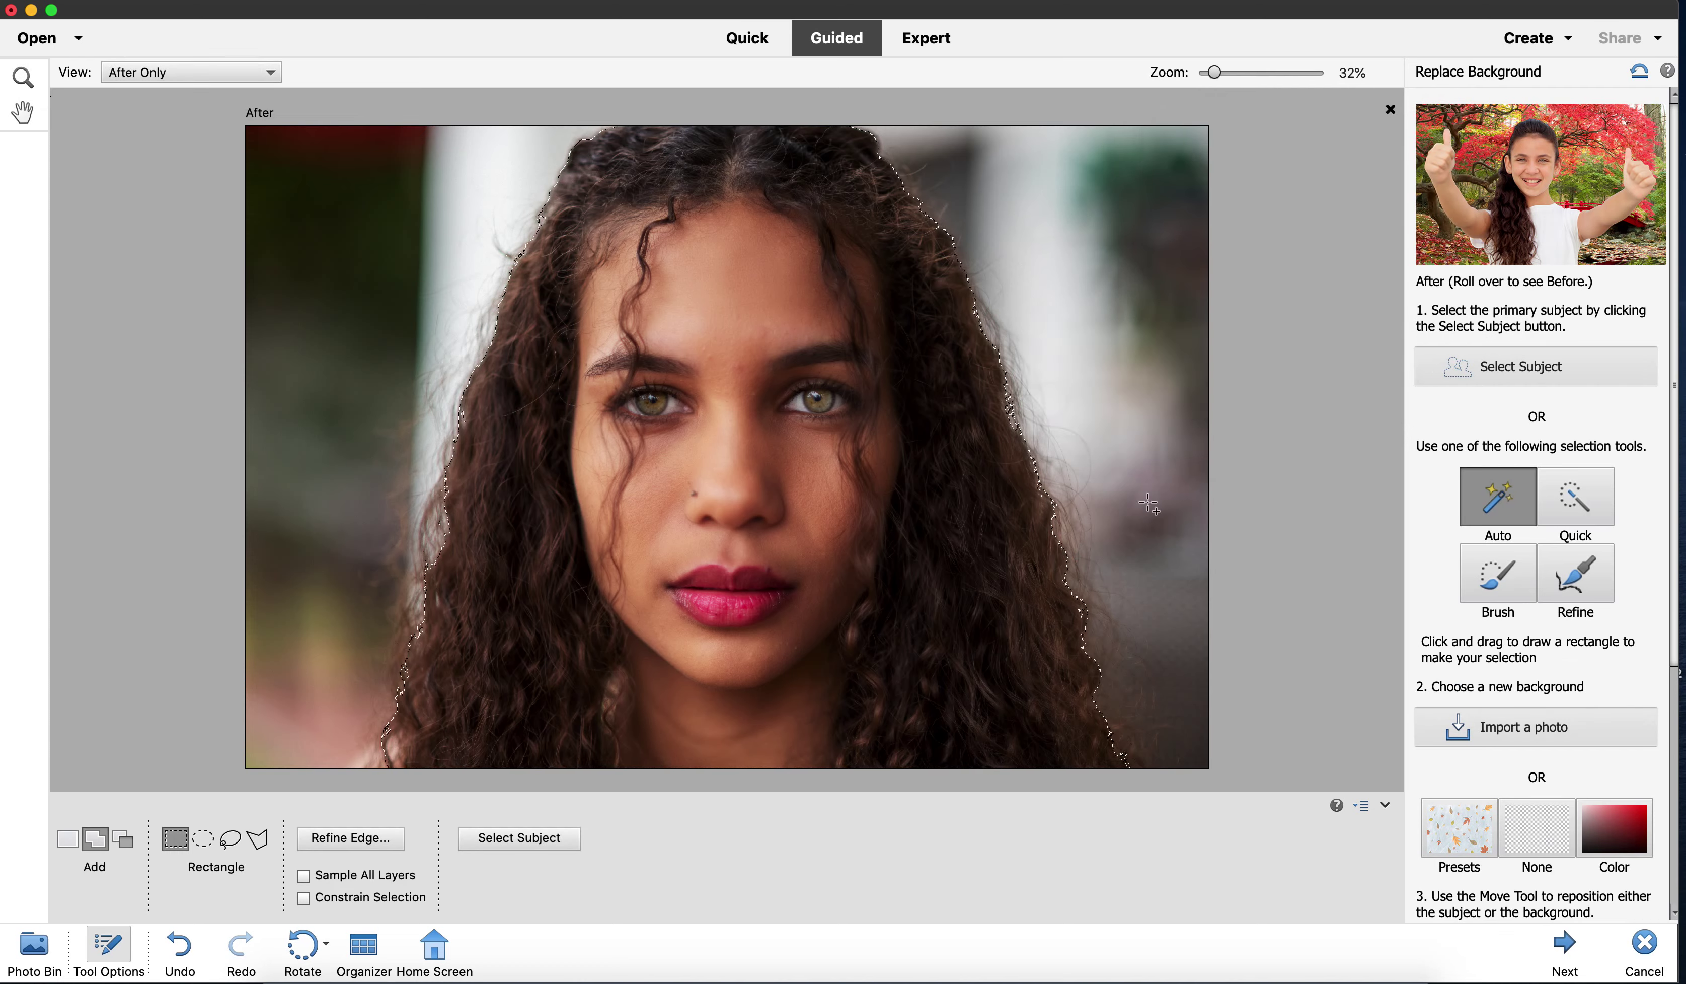
Try grey-mauve and muted grey solid colours as the new background.
scroll(1544, 516, down, 5)
click(1621, 577)
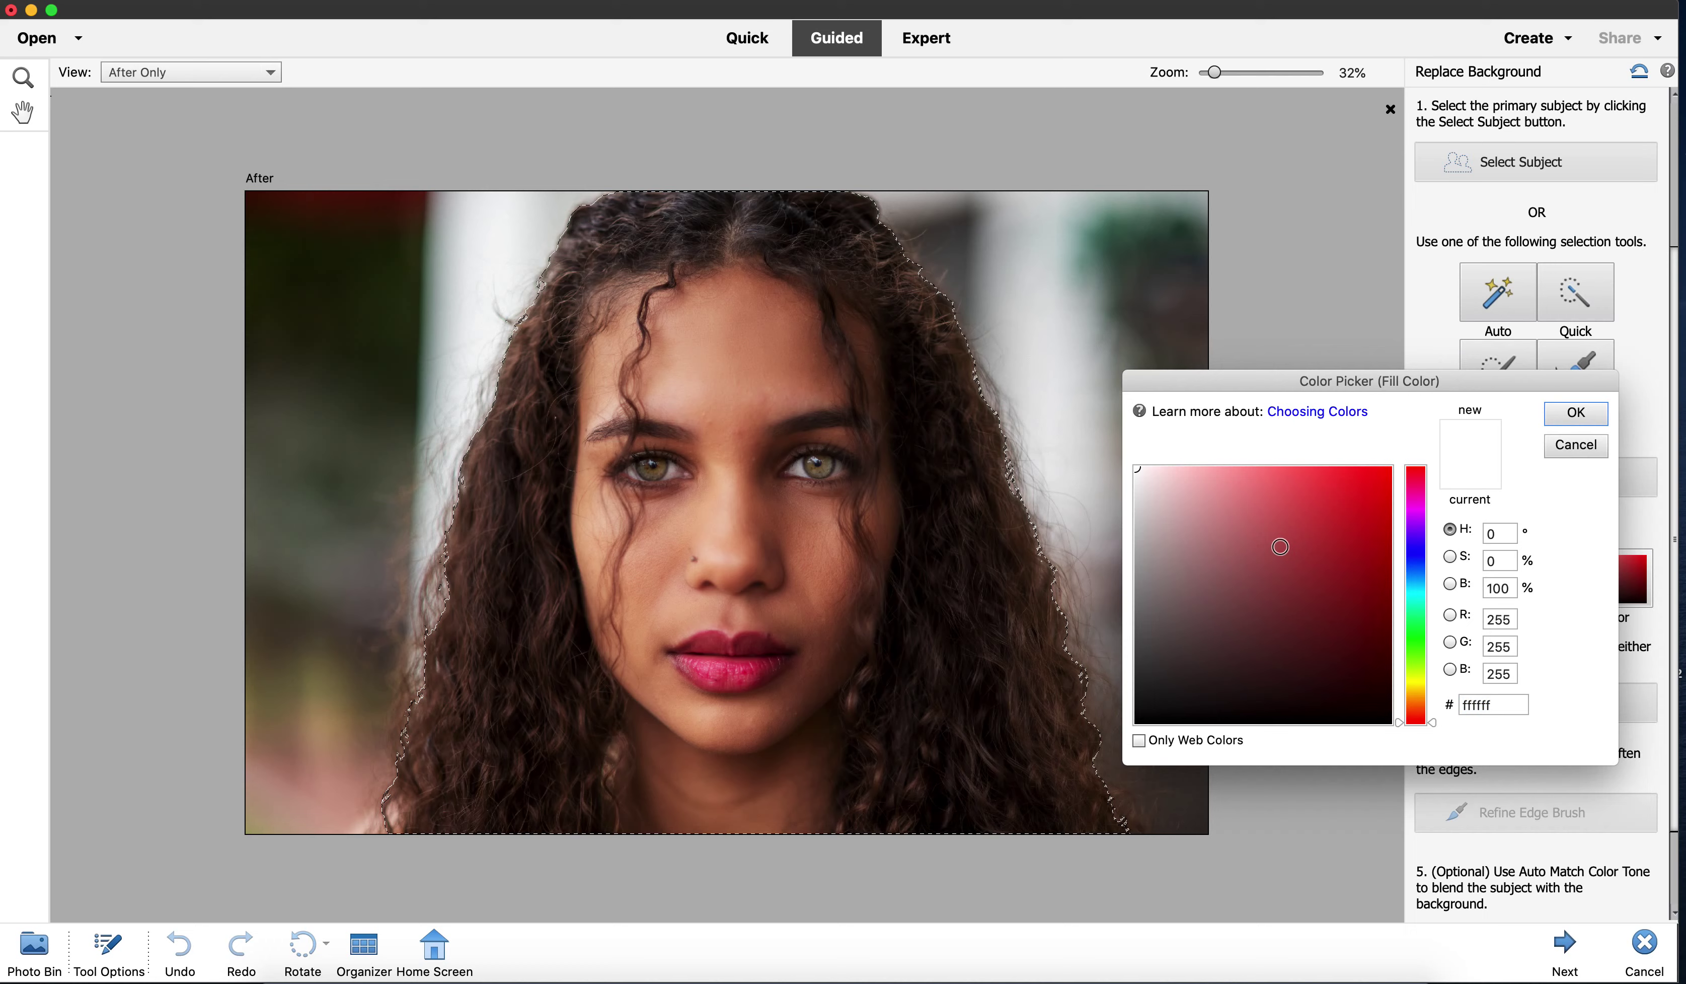
click(1163, 579)
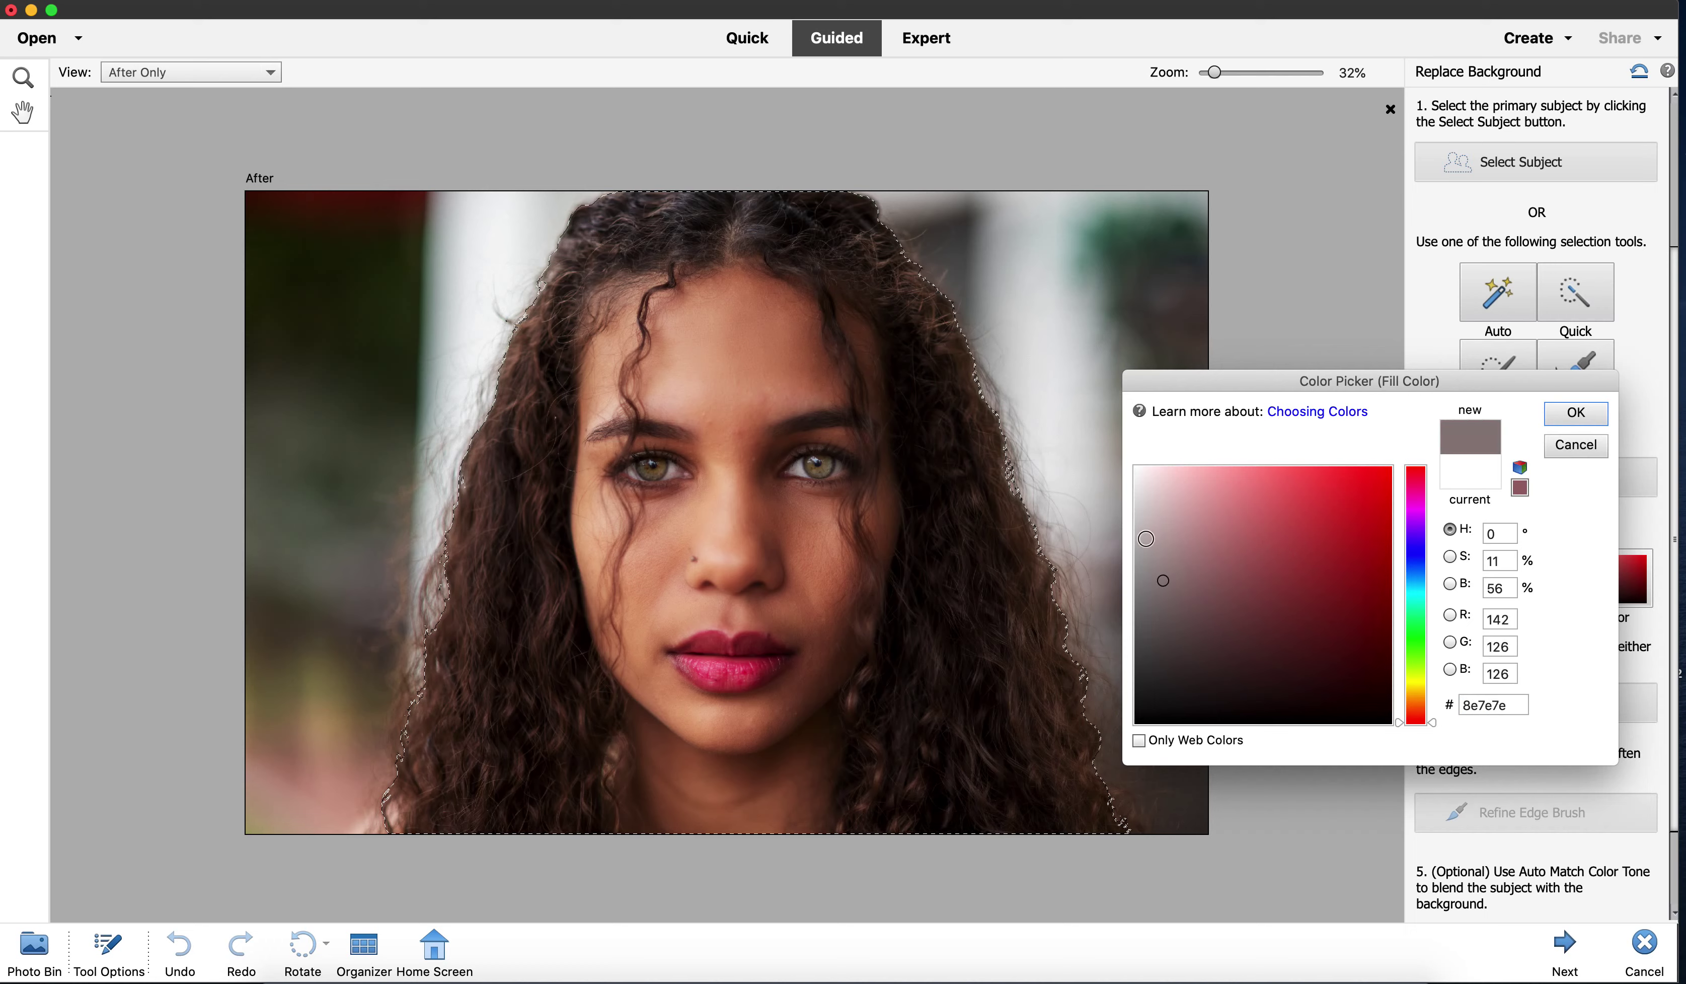
click(1575, 413)
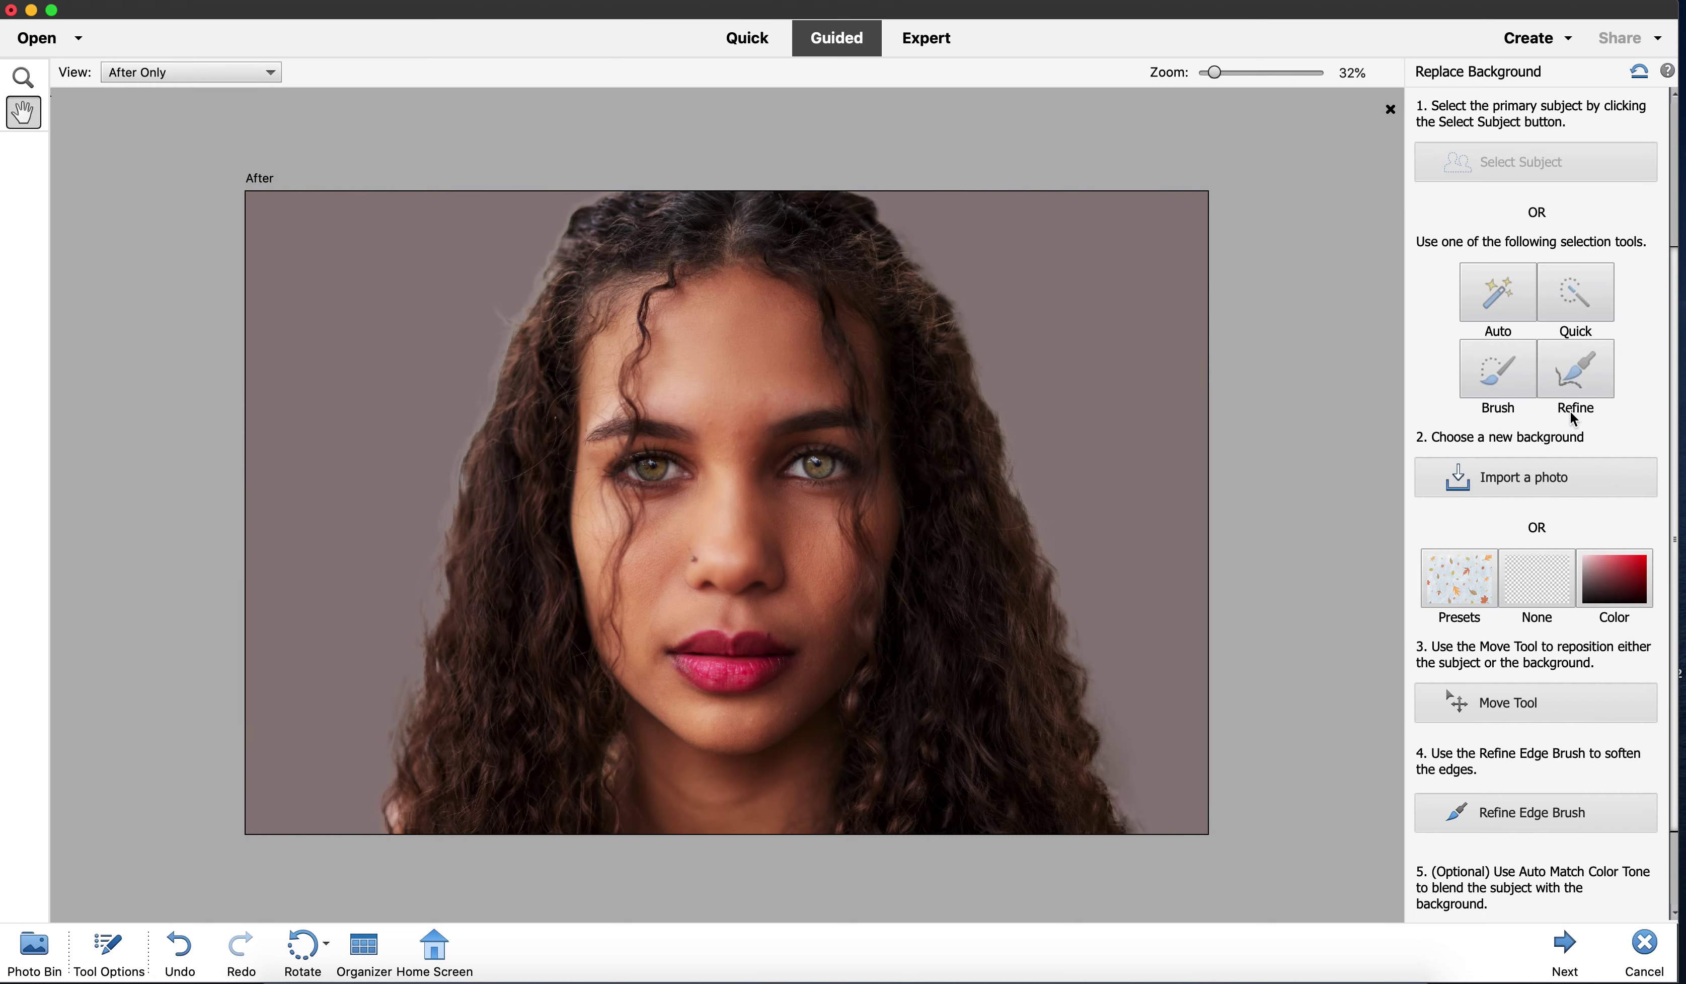
click(1625, 580)
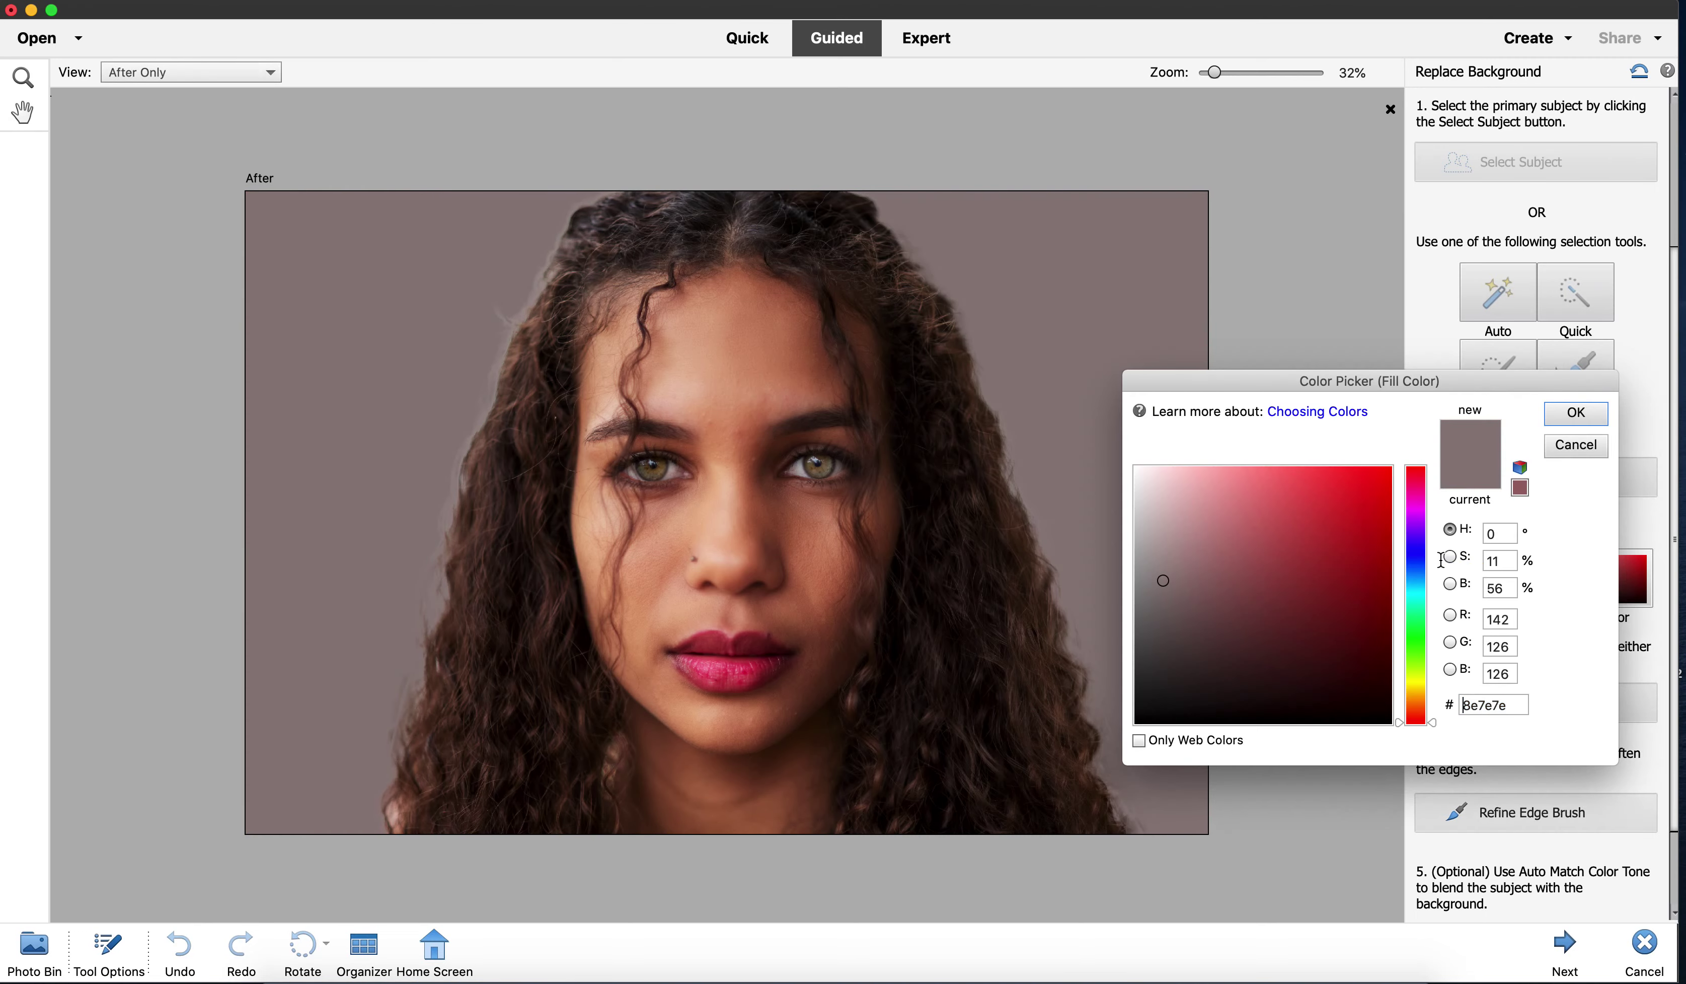
drag(1137, 628, 1141, 560)
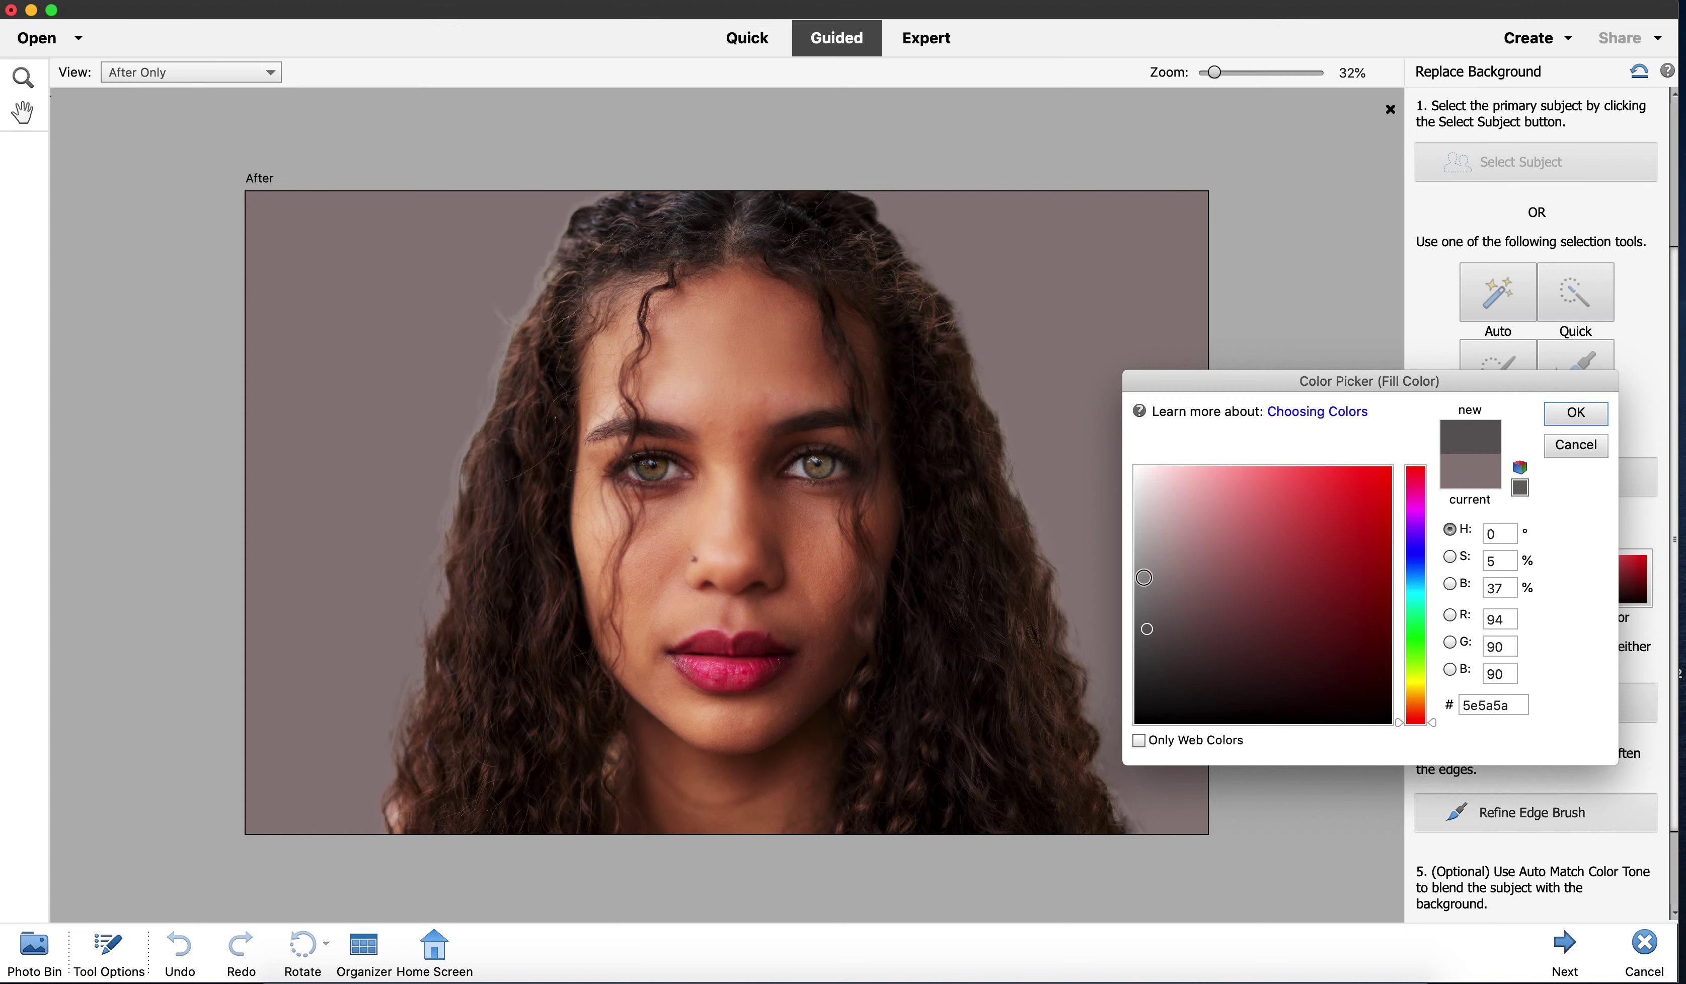
click(1571, 413)
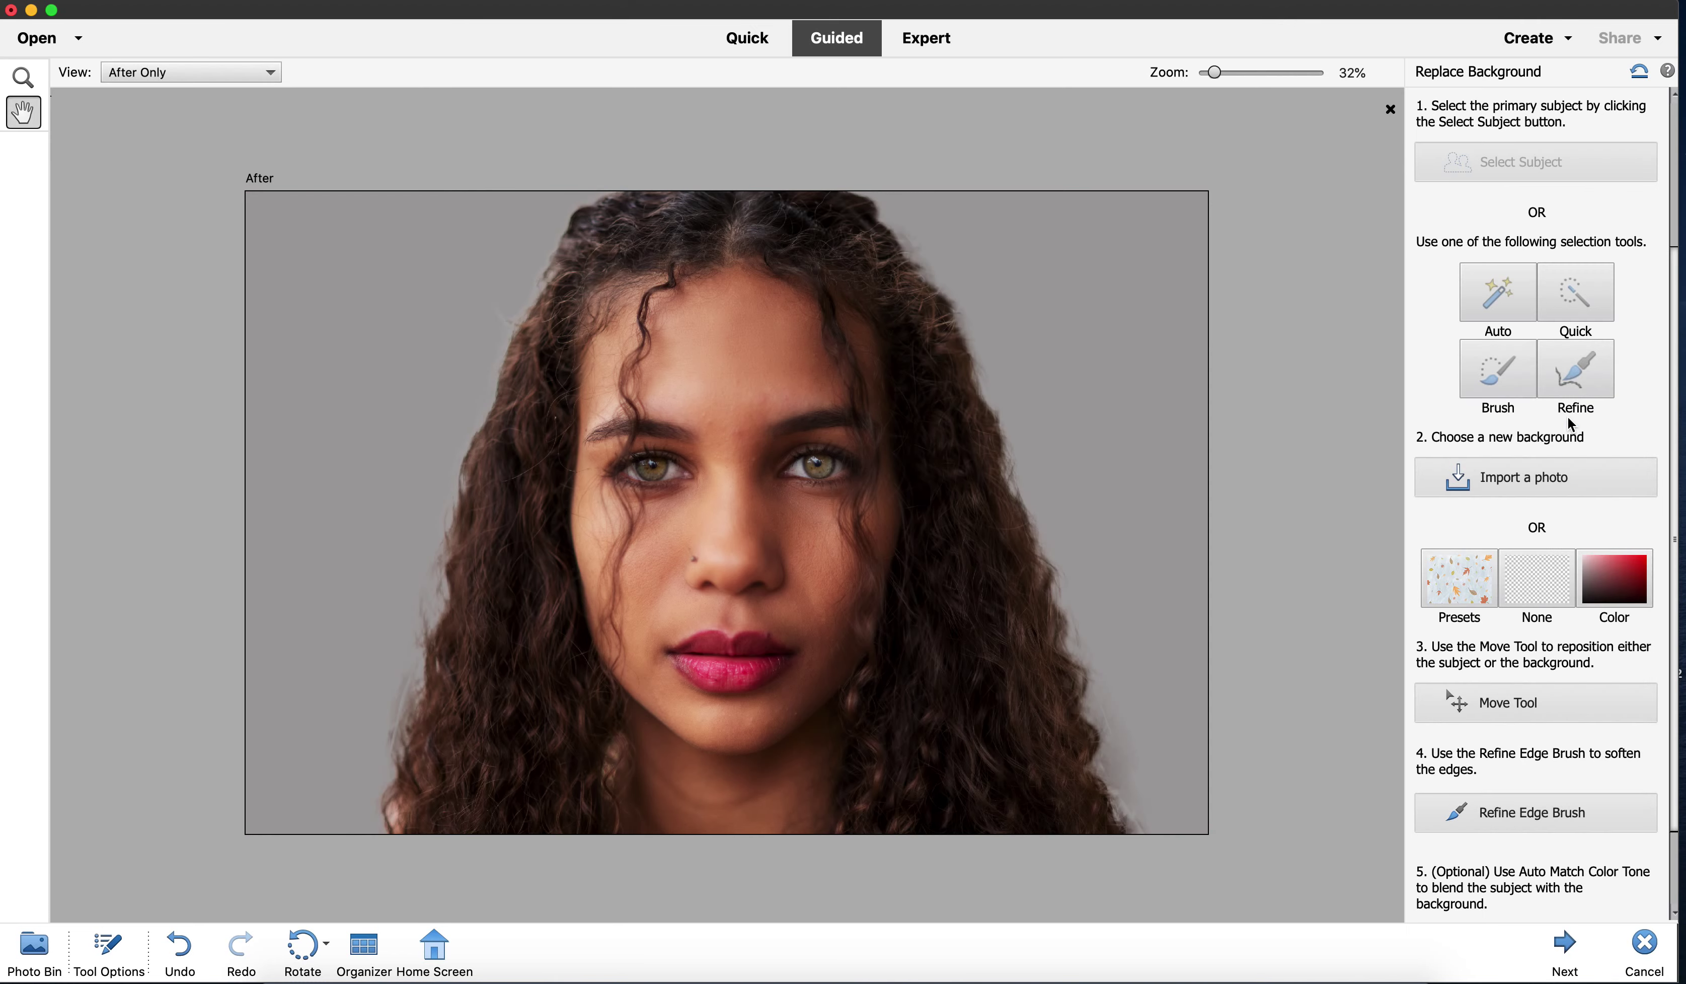
Settle on the dark grey #393838 background and zoom in on the face.
click(1628, 559)
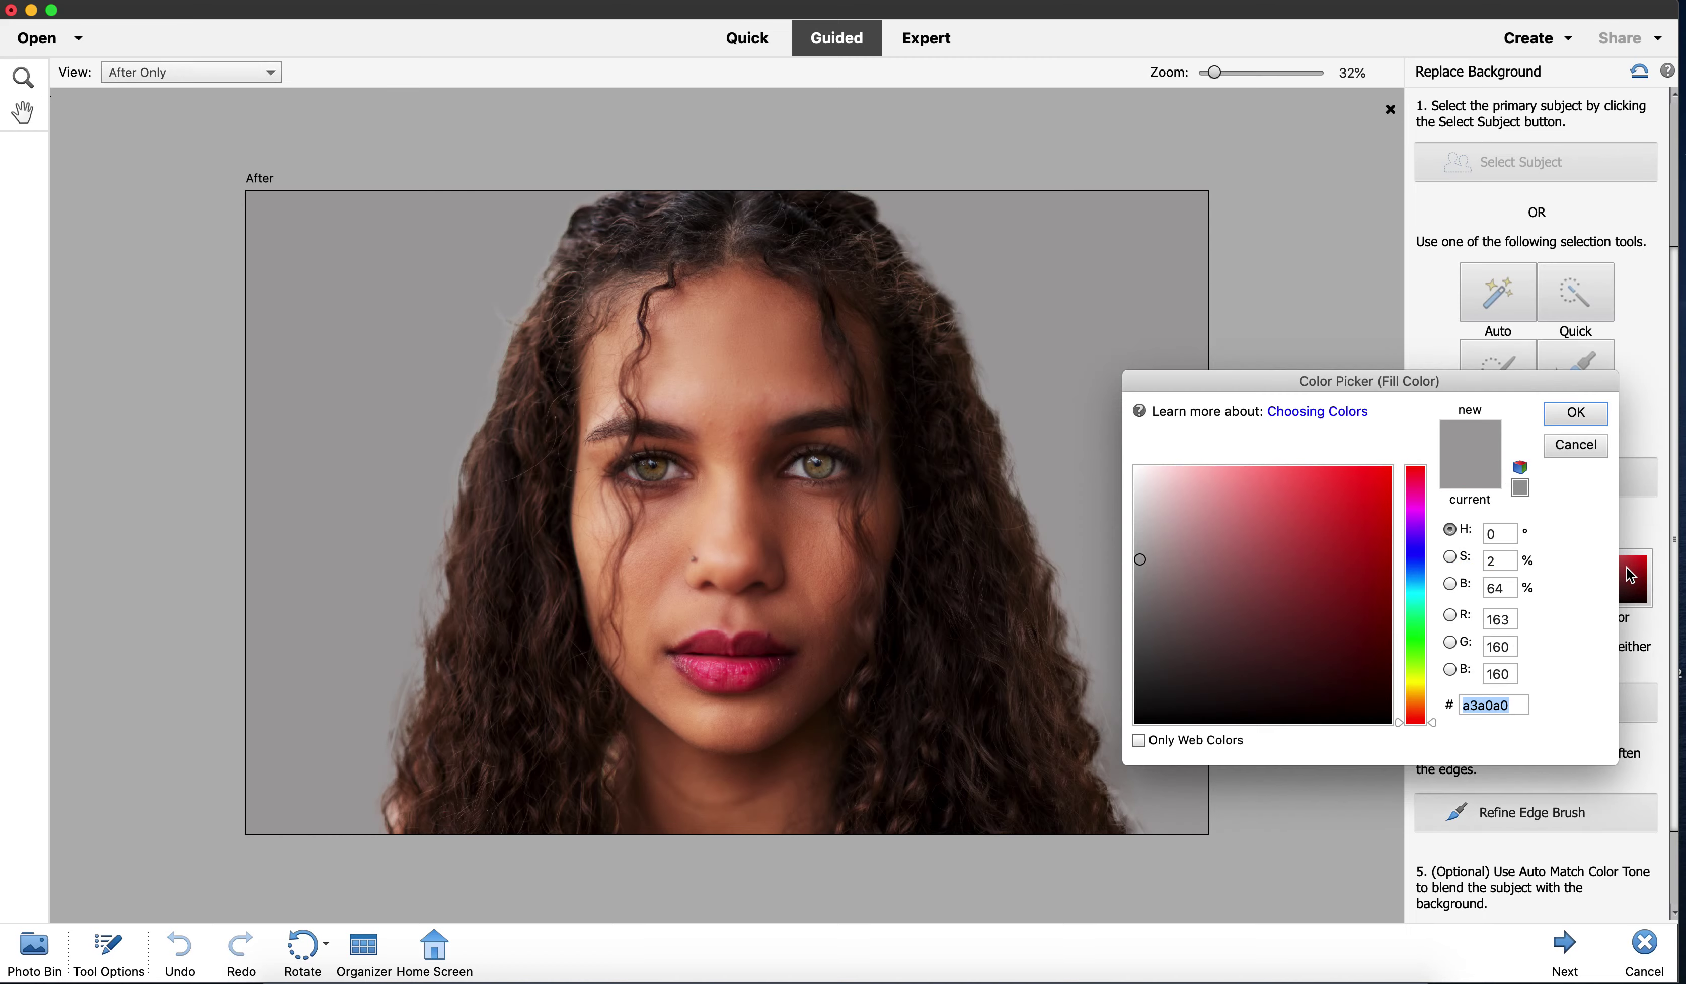
click(1152, 634)
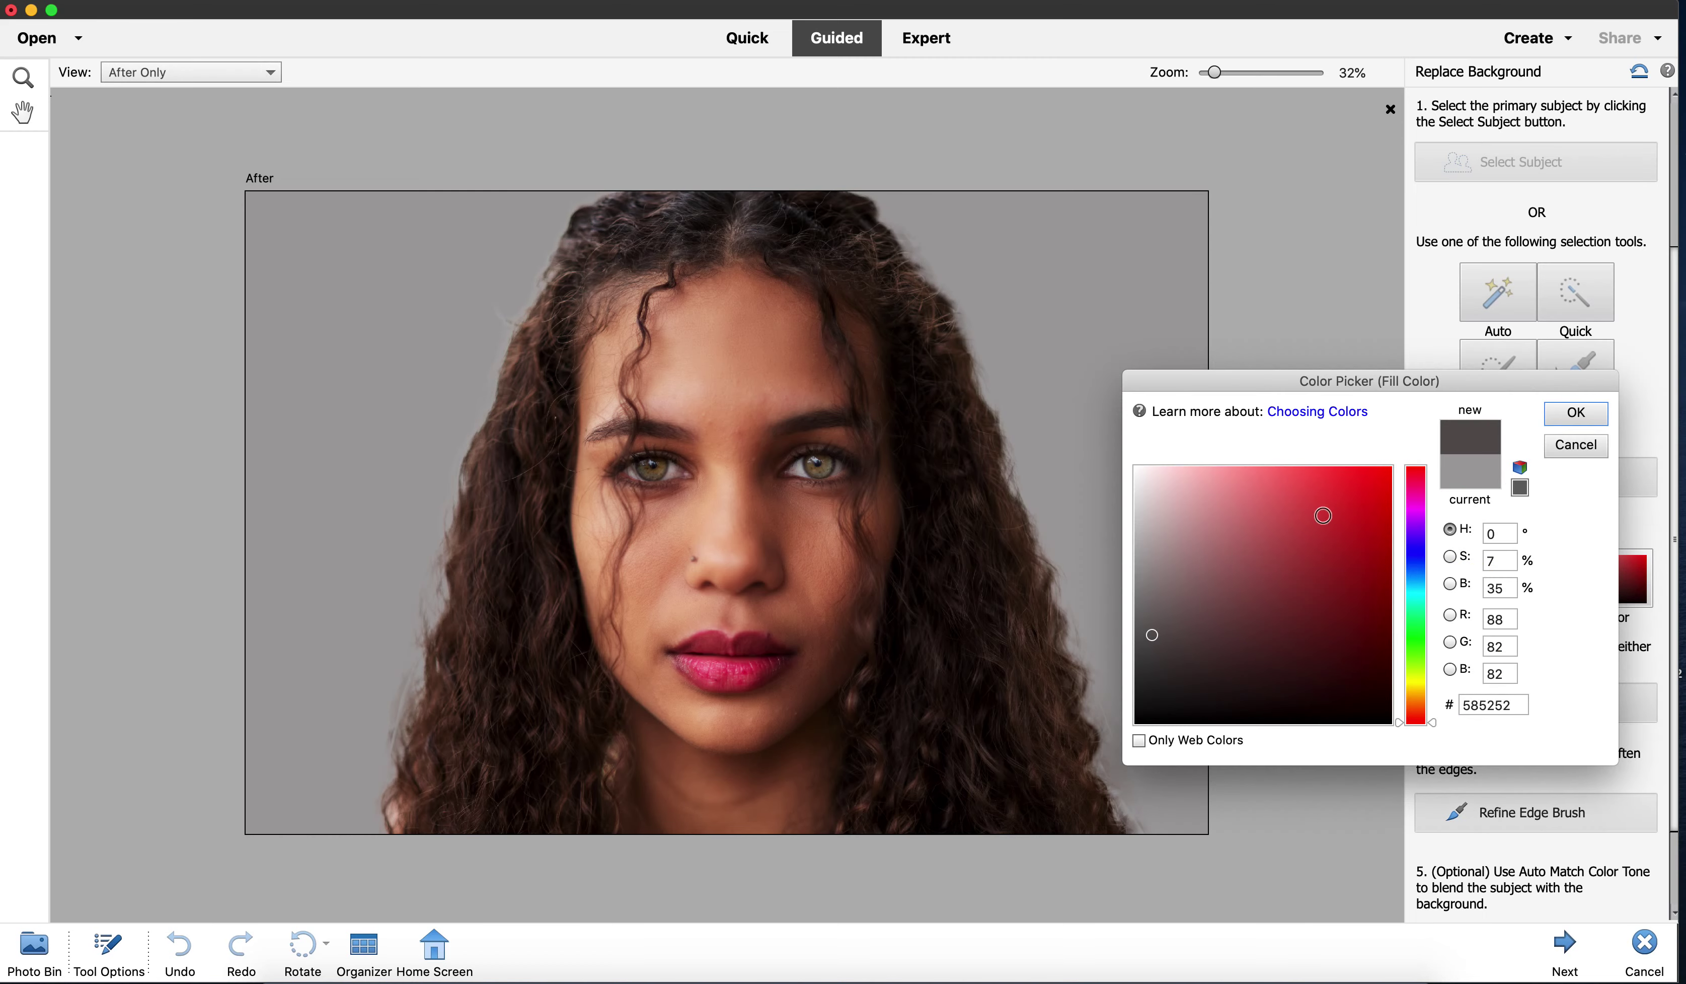
click(1575, 413)
click(1618, 577)
click(1141, 666)
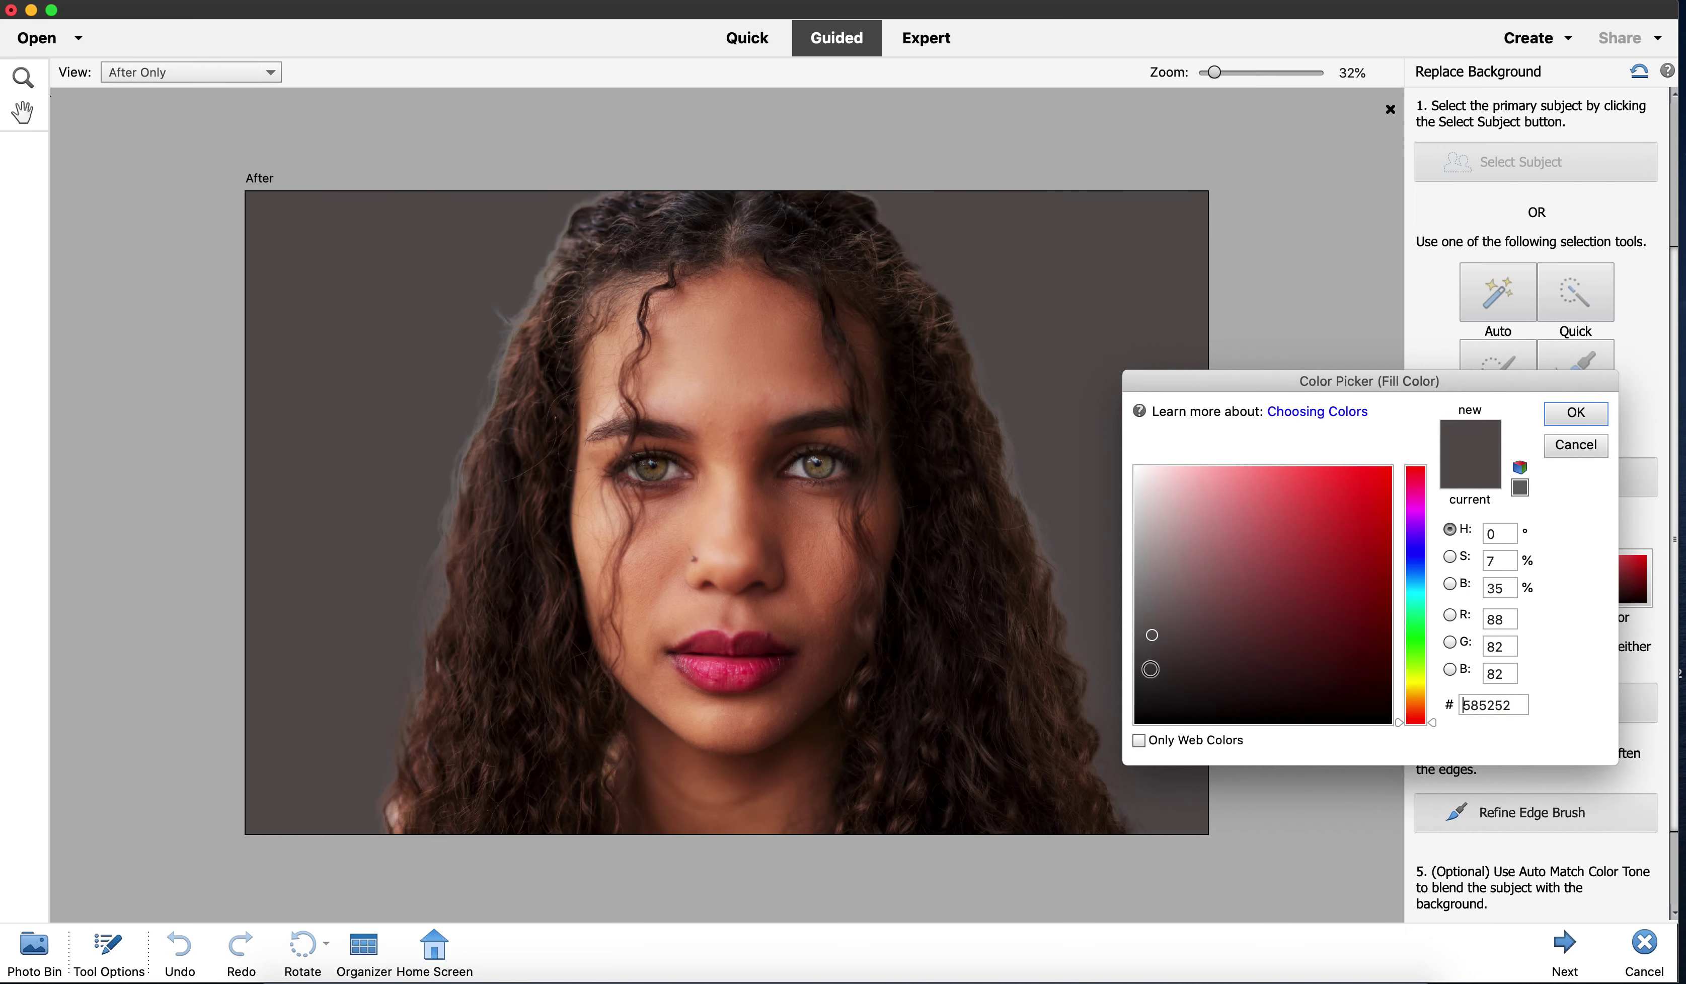
click(1562, 417)
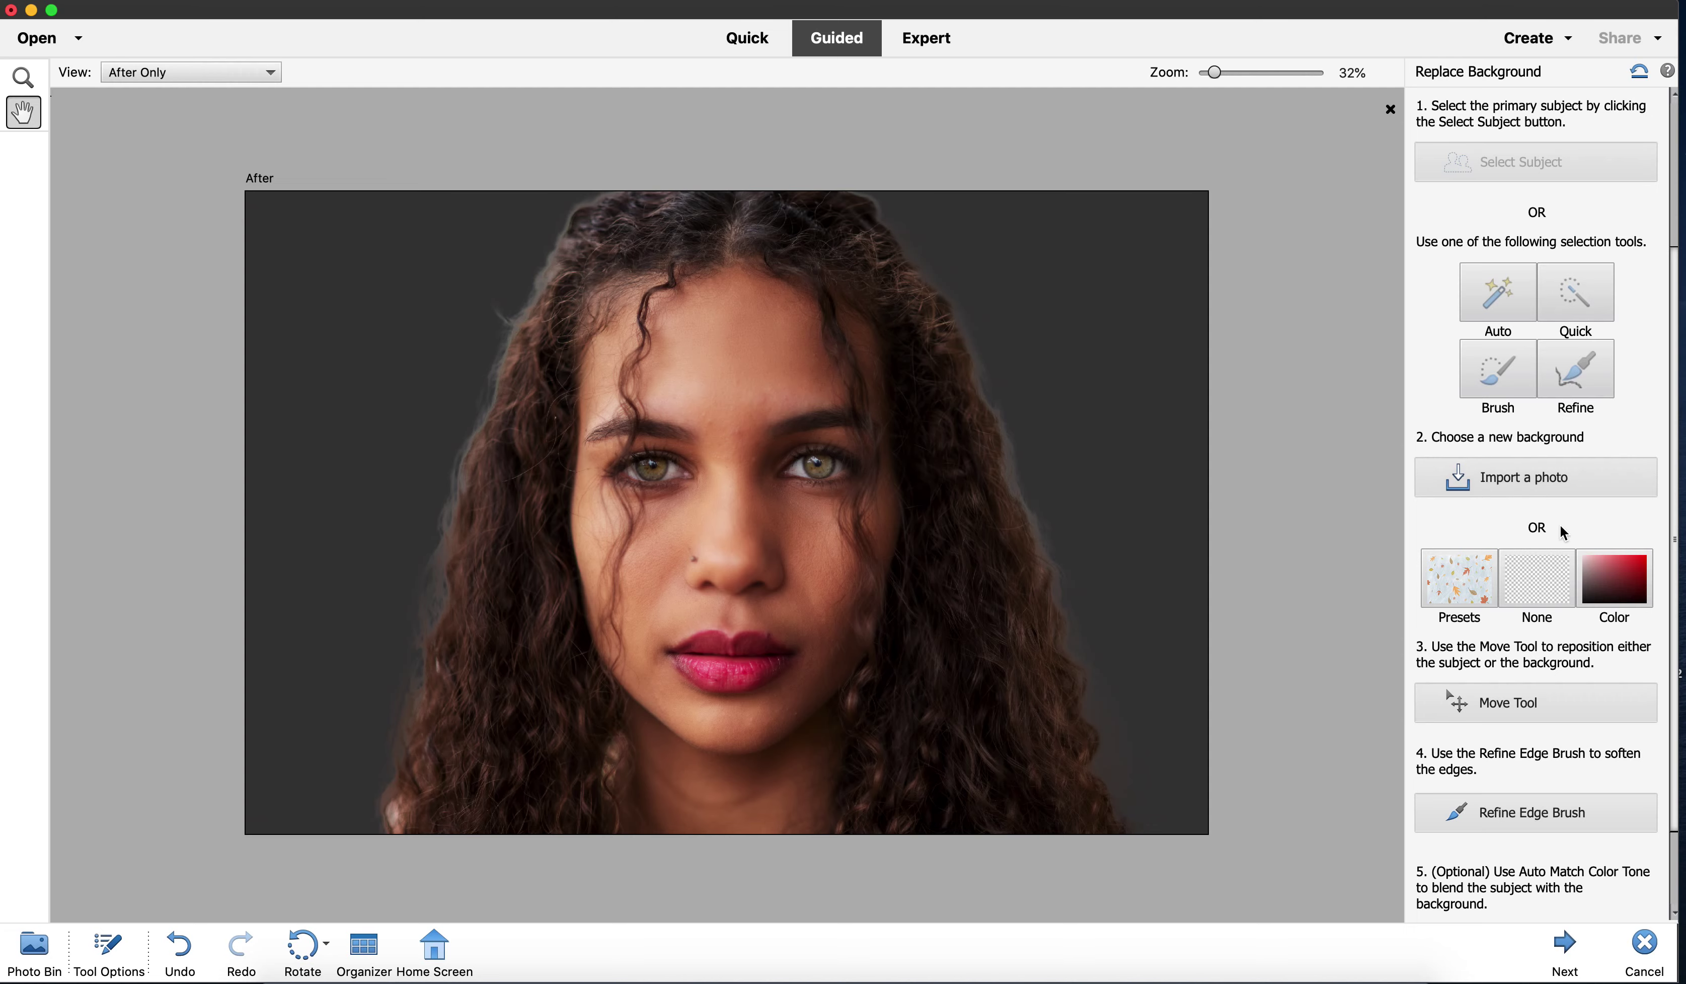
drag(1280, 73, 1241, 73)
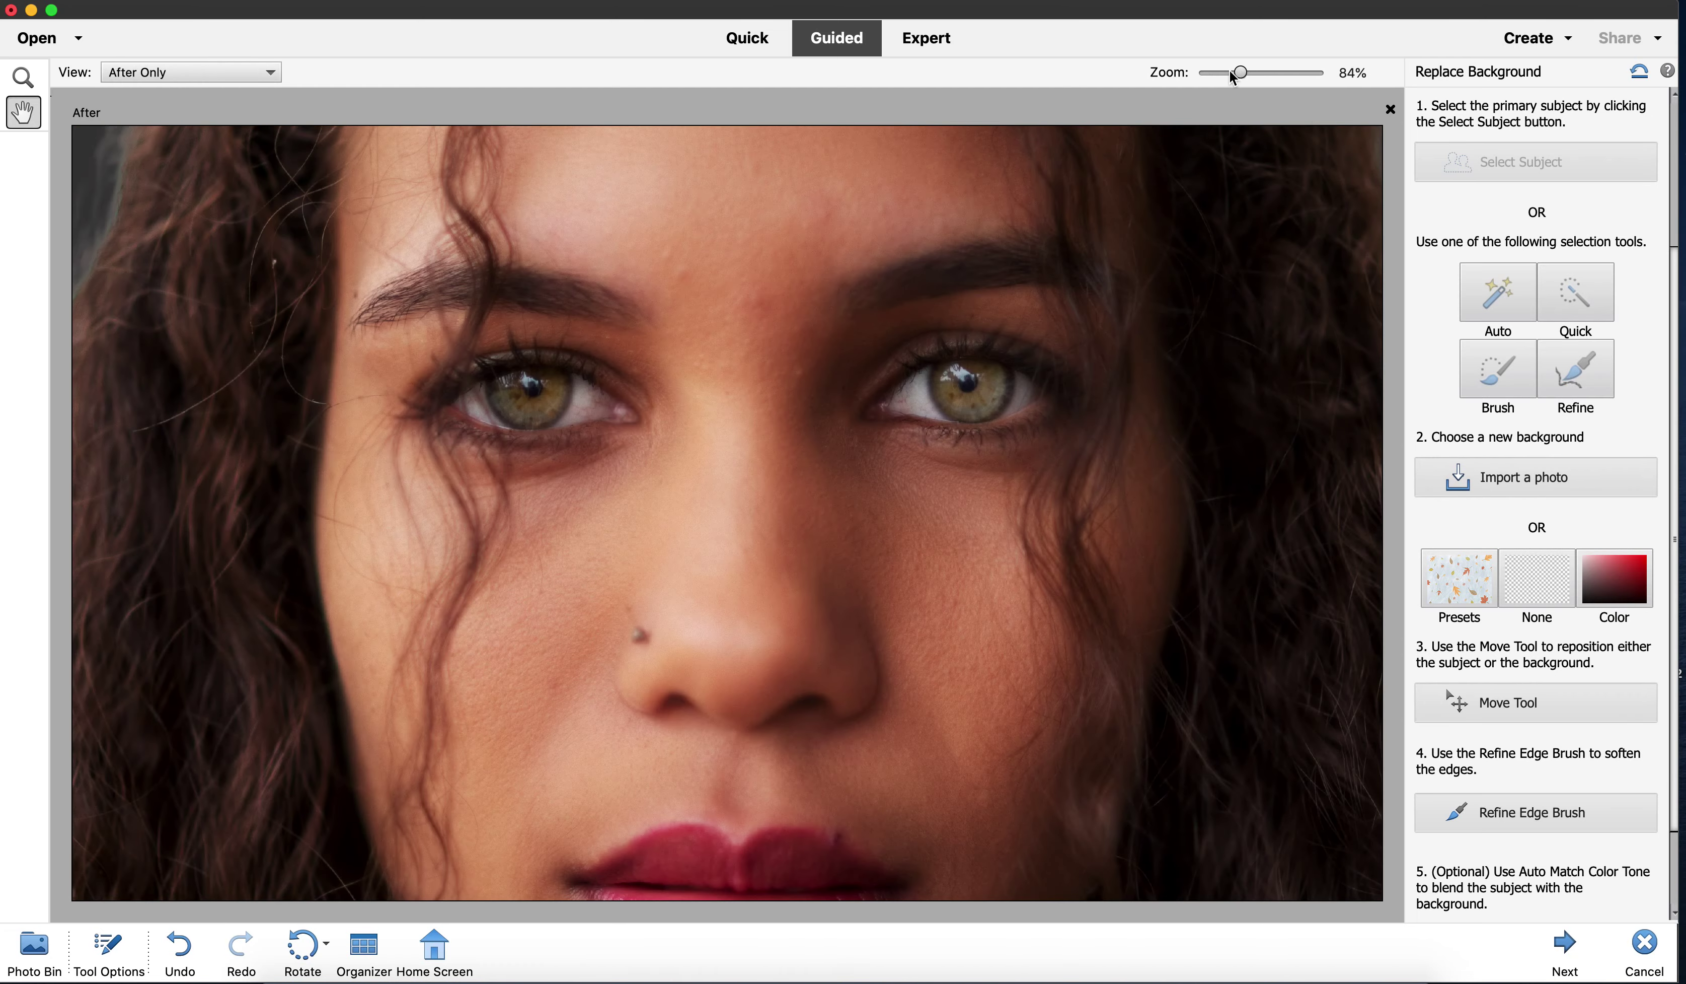
Zoom back out and switch the view to Before & After - Vertical.
click(1231, 73)
drag(1225, 72, 1231, 75)
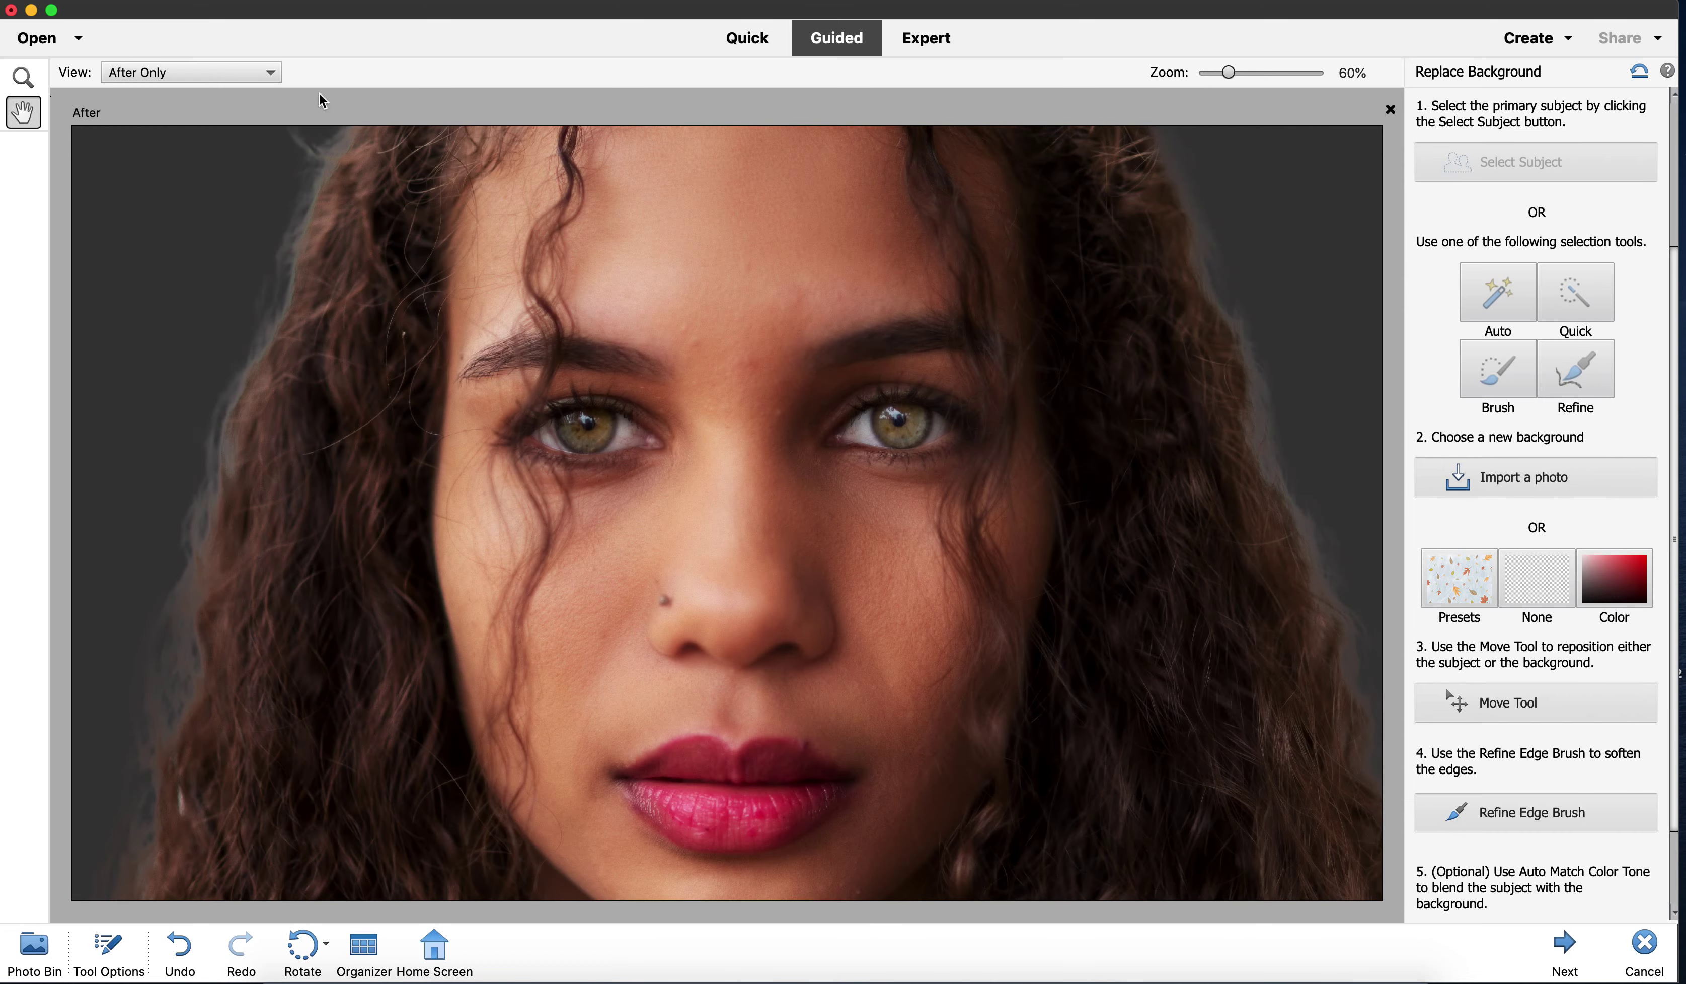
click(250, 72)
click(219, 102)
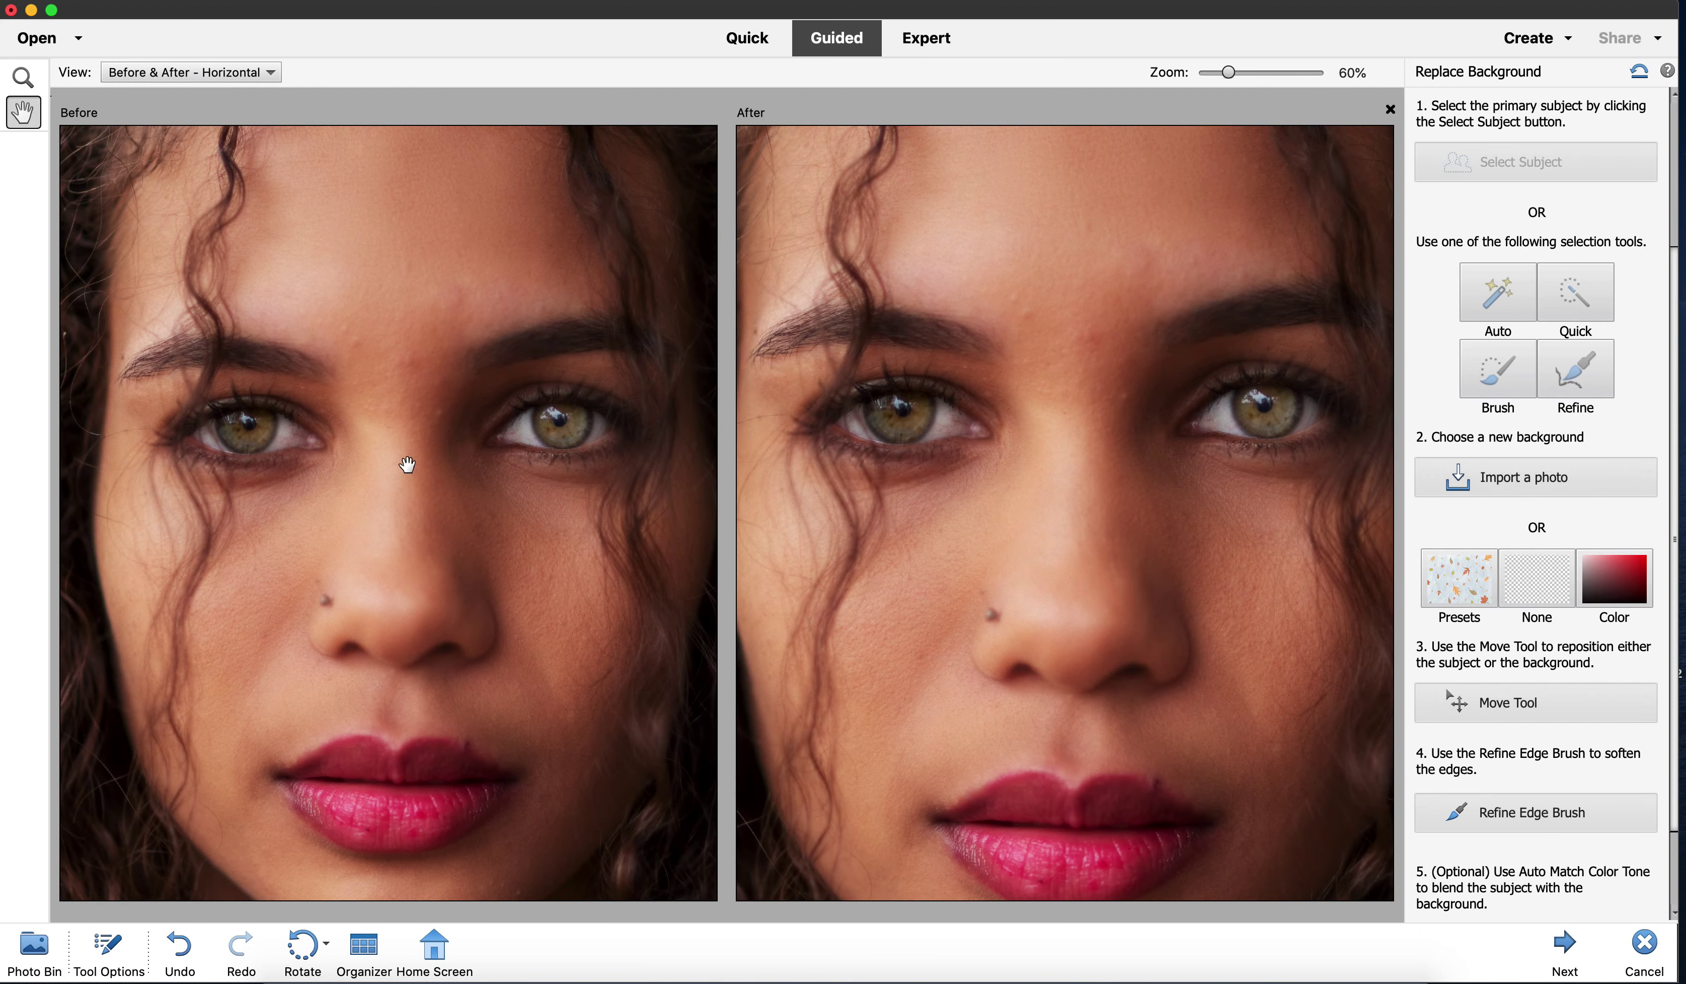
scroll(407, 464, up, 2)
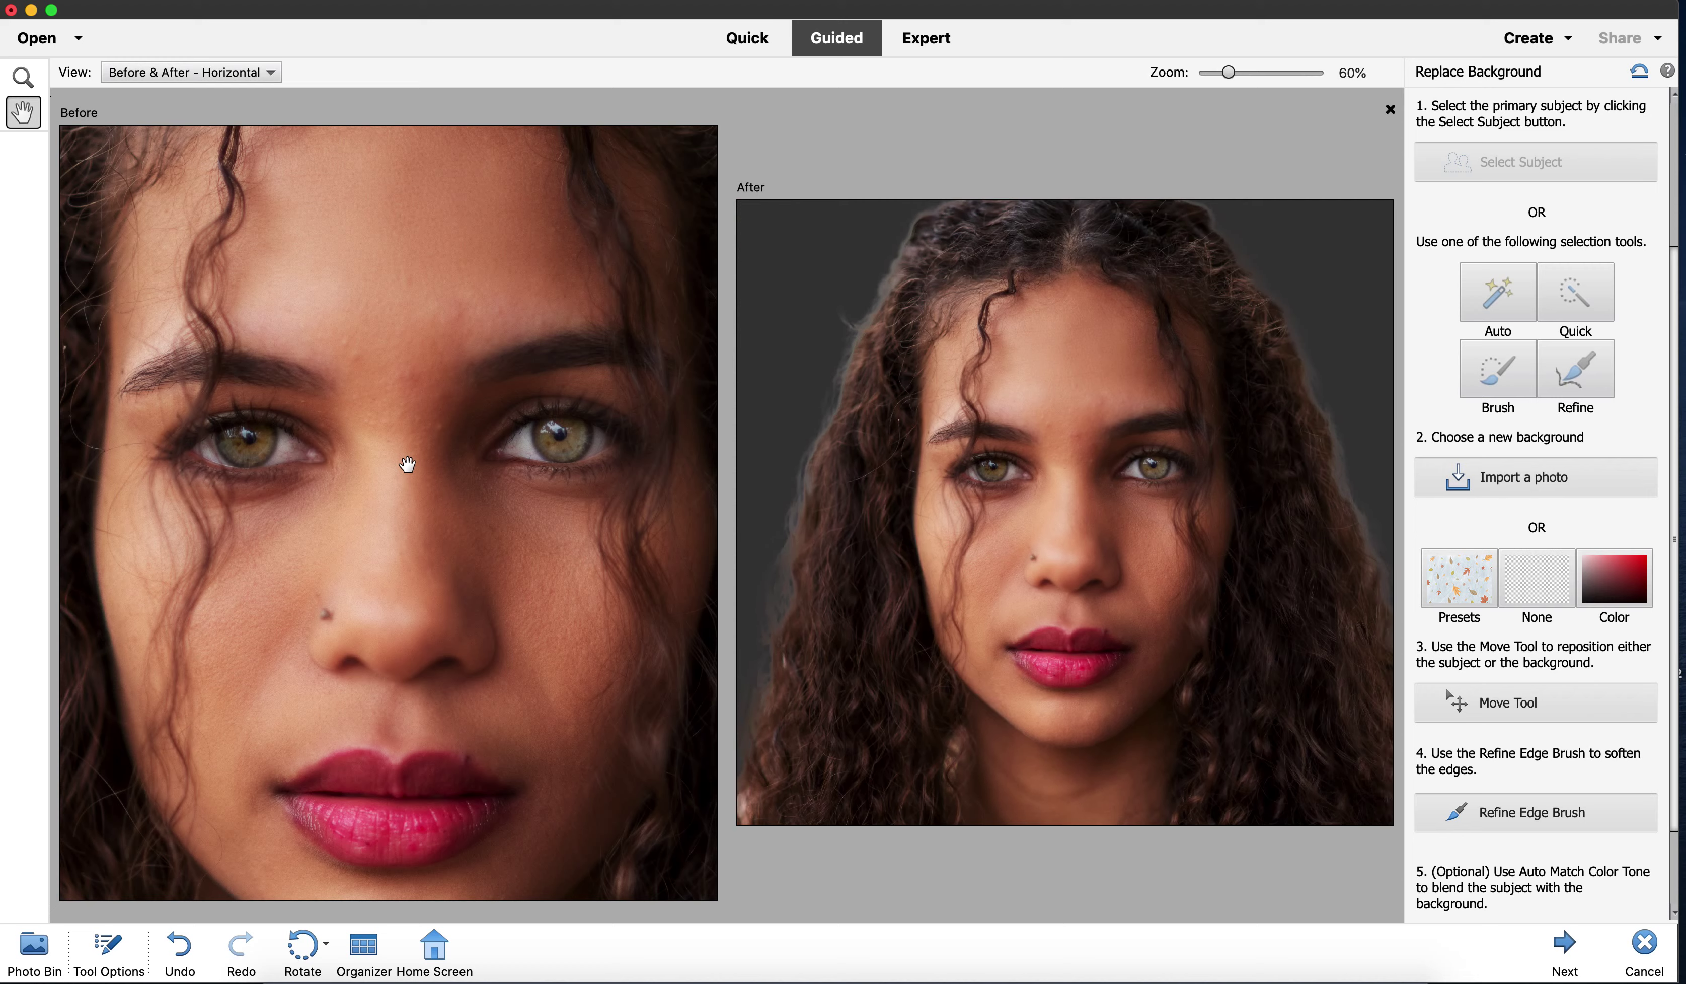
click(229, 75)
click(227, 89)
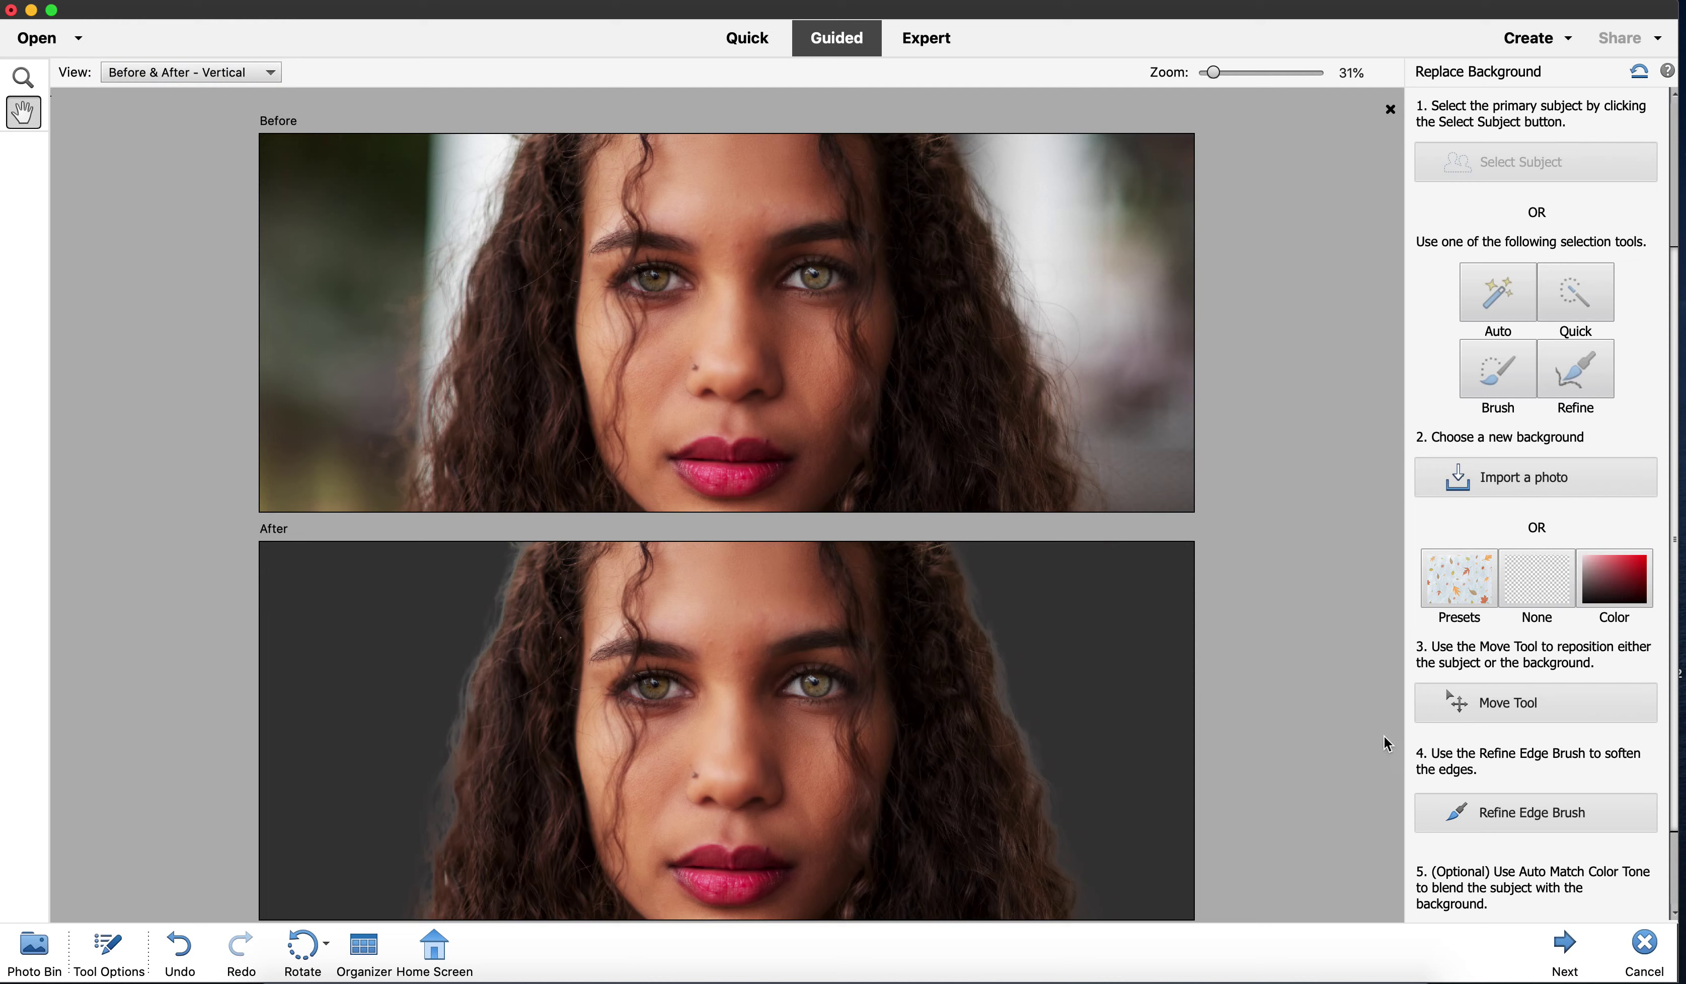
Bring up the edge-softening brush settings and set the view back to After Only.
scroll(1536, 864, down, 3)
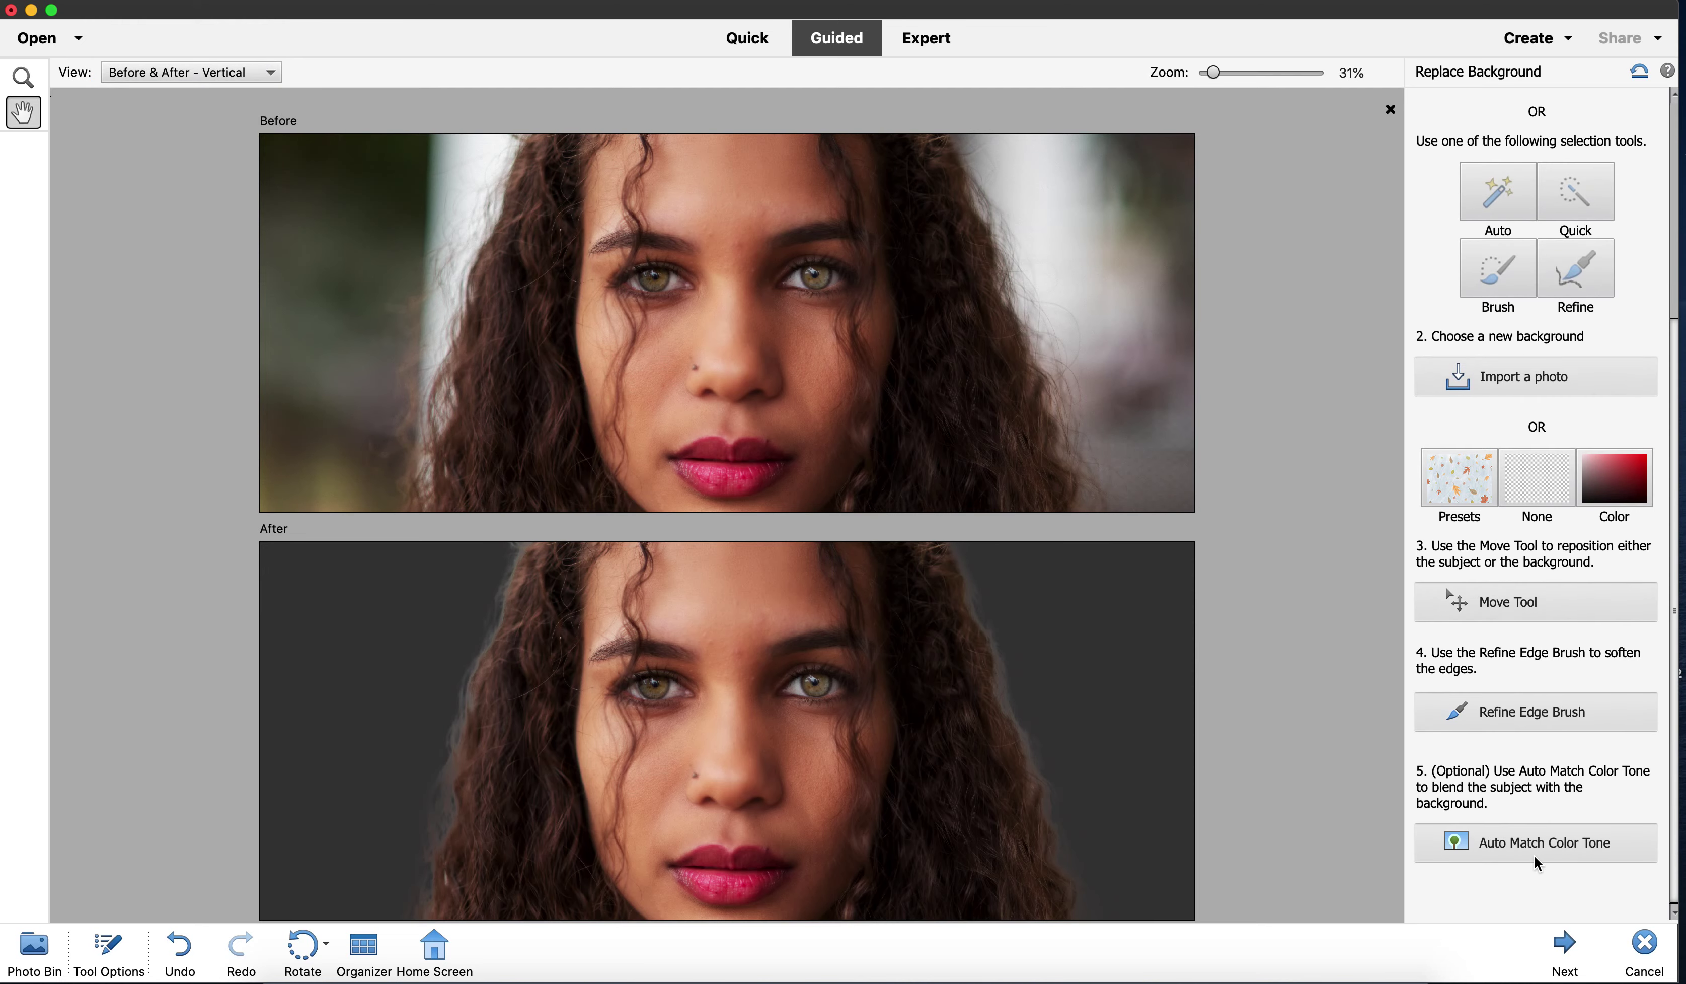
click(1525, 722)
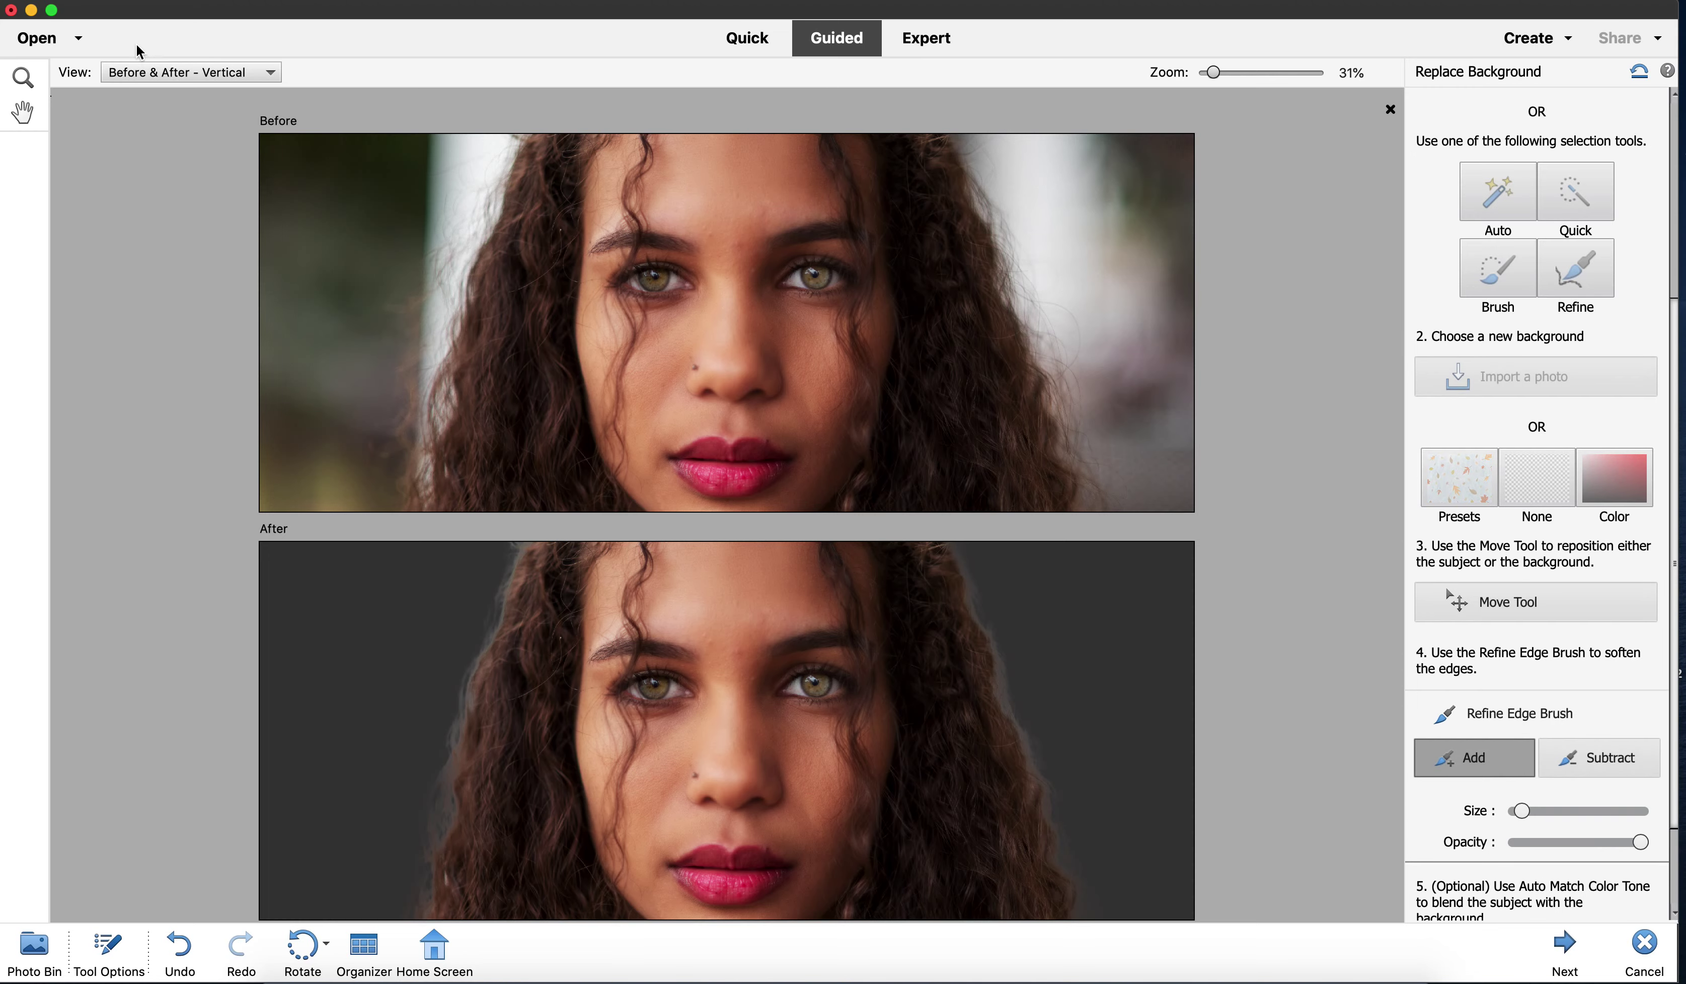
click(142, 71)
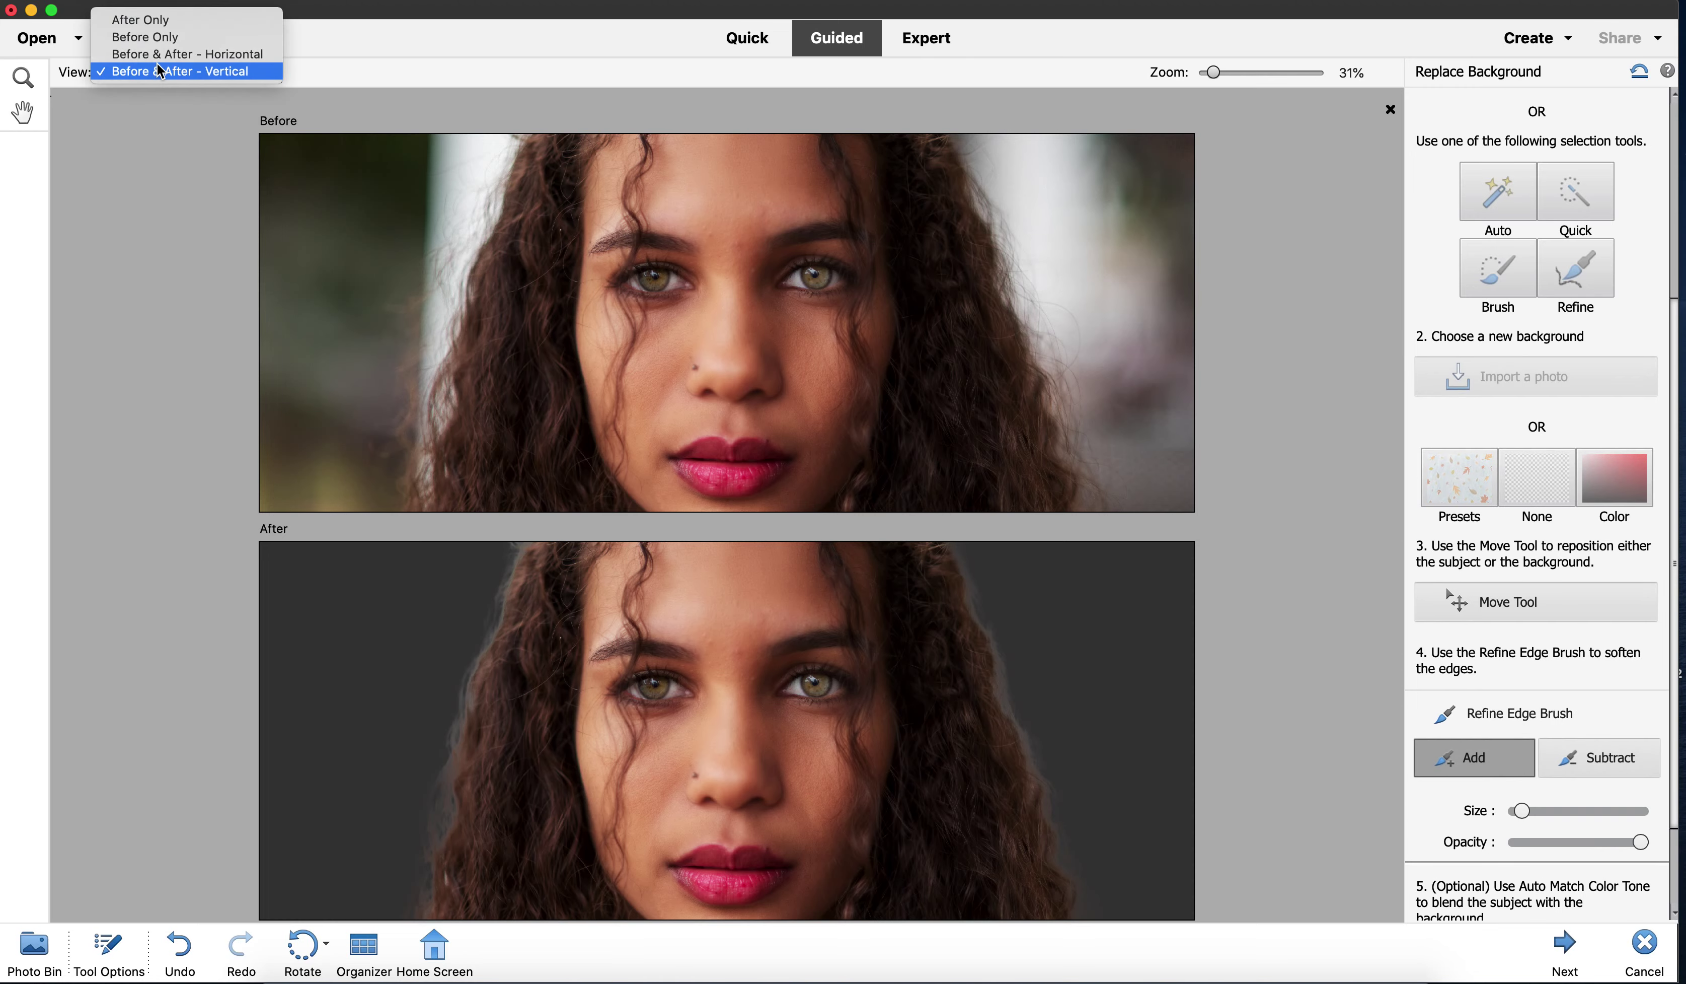
click(141, 20)
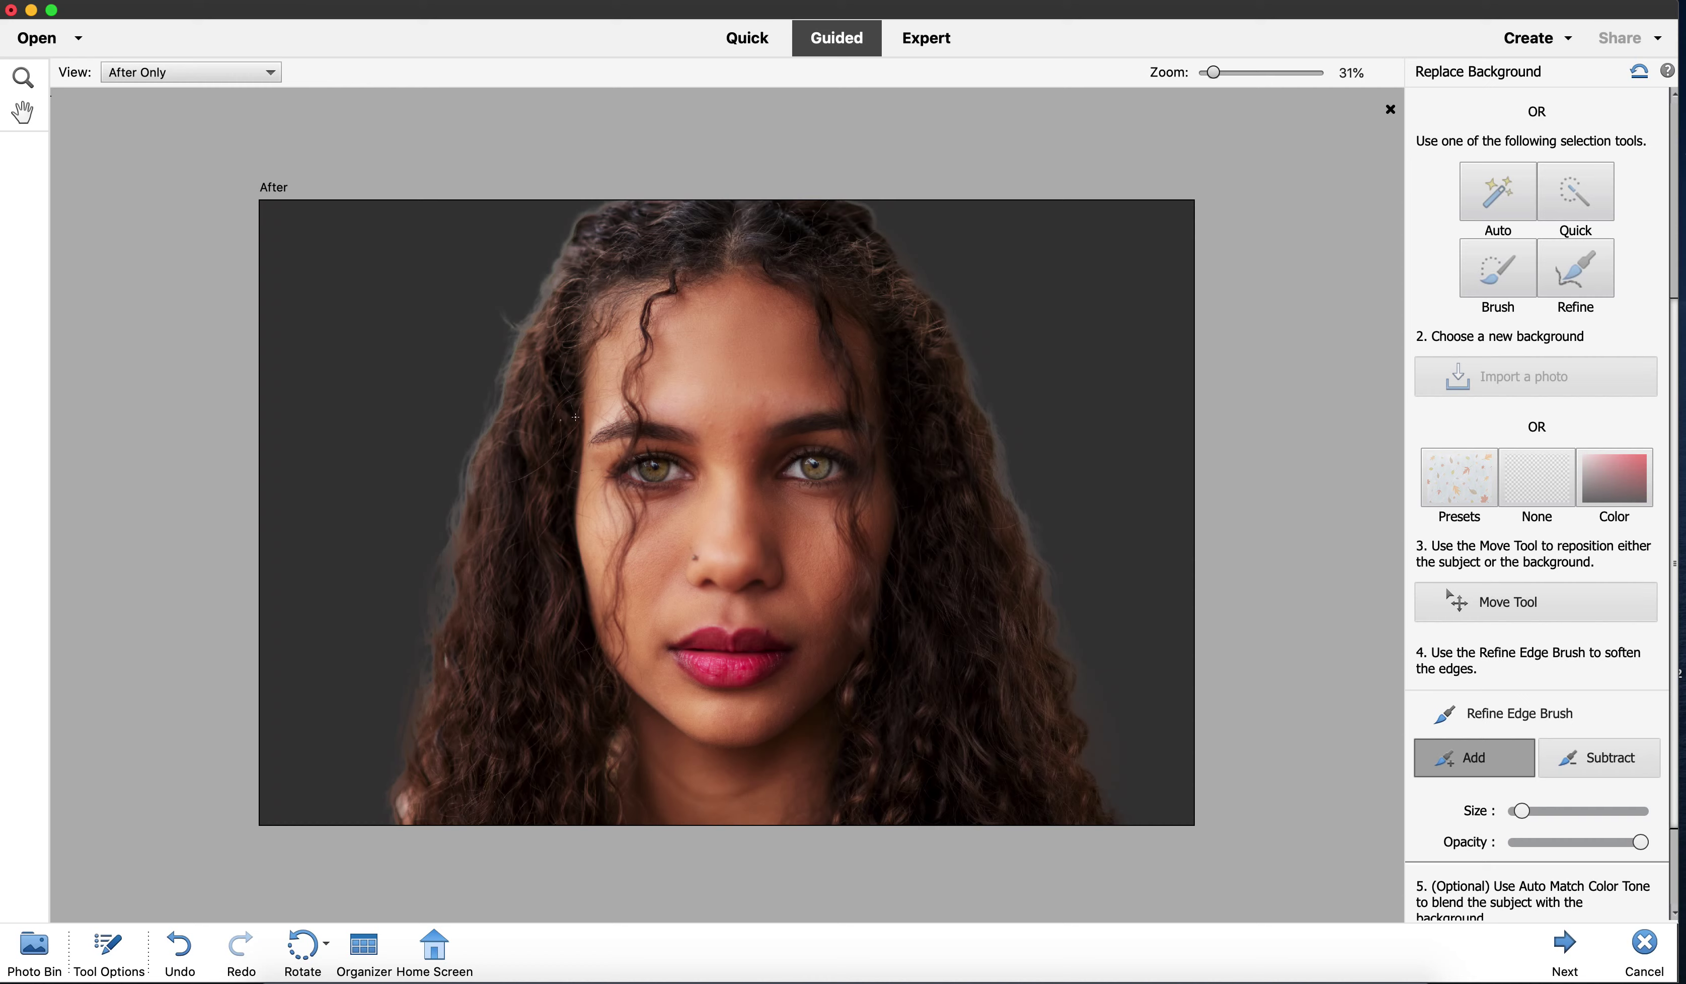
Remove the light halo along both hair edges with an enlarged brush and finish the edit.
click(1561, 809)
click(1605, 810)
click(1608, 757)
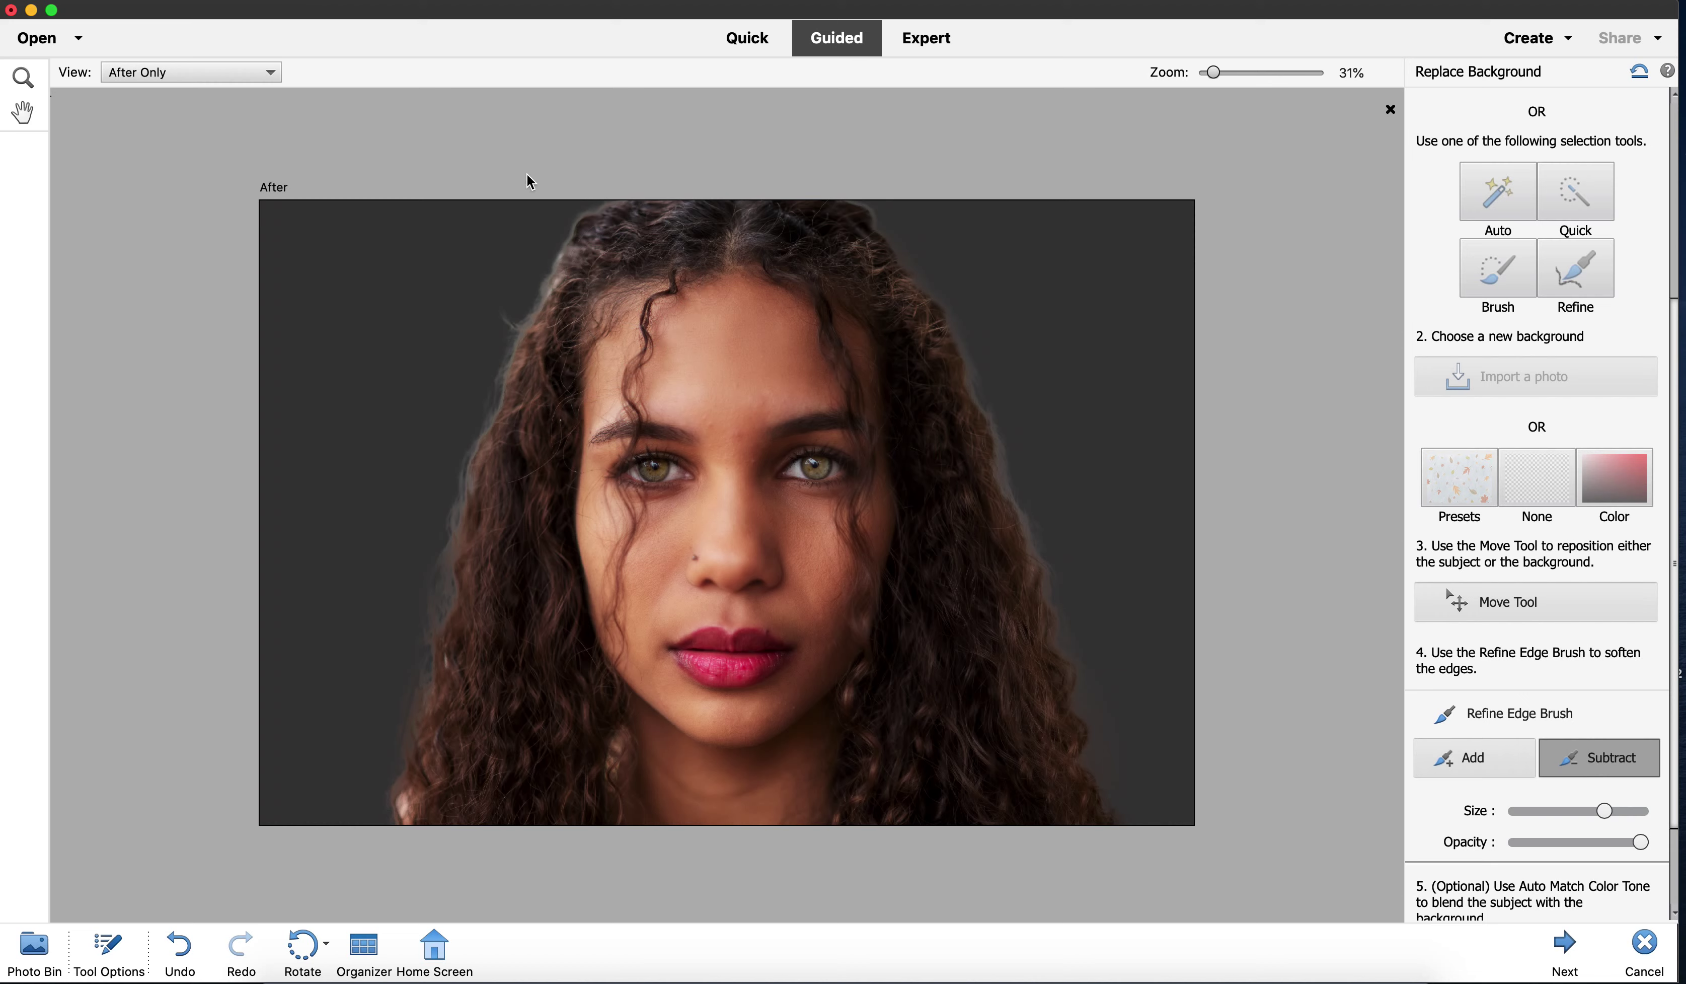
drag(489, 234, 358, 678)
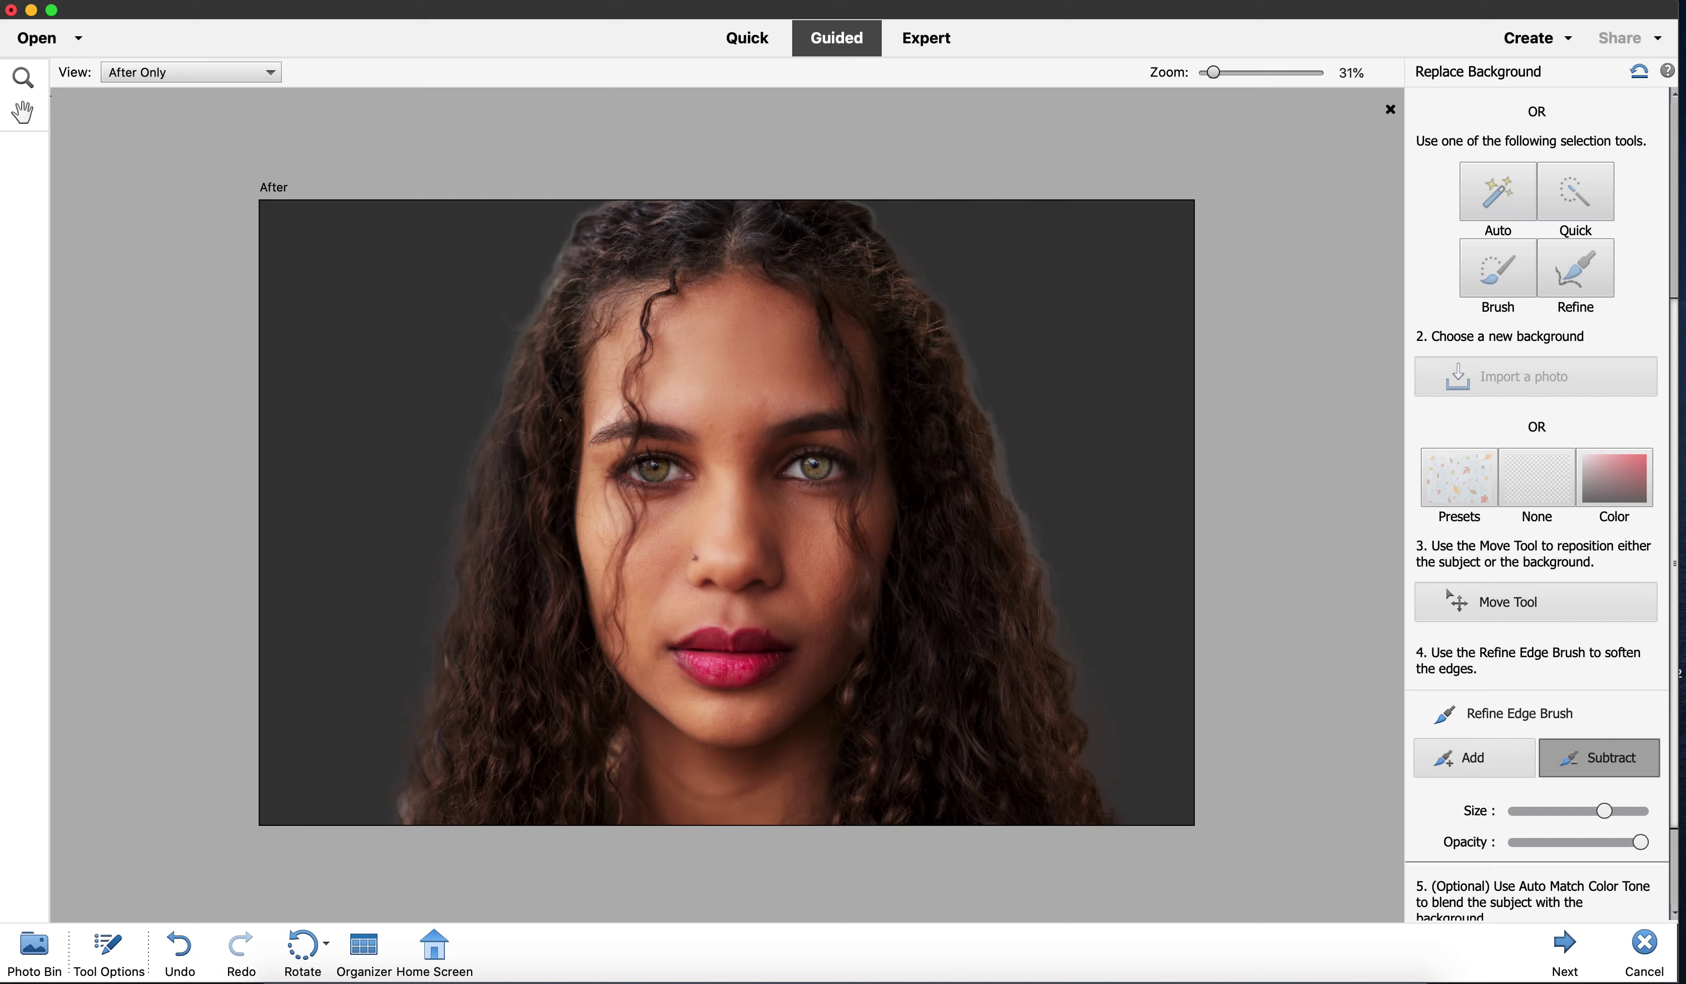
drag(934, 202, 1198, 774)
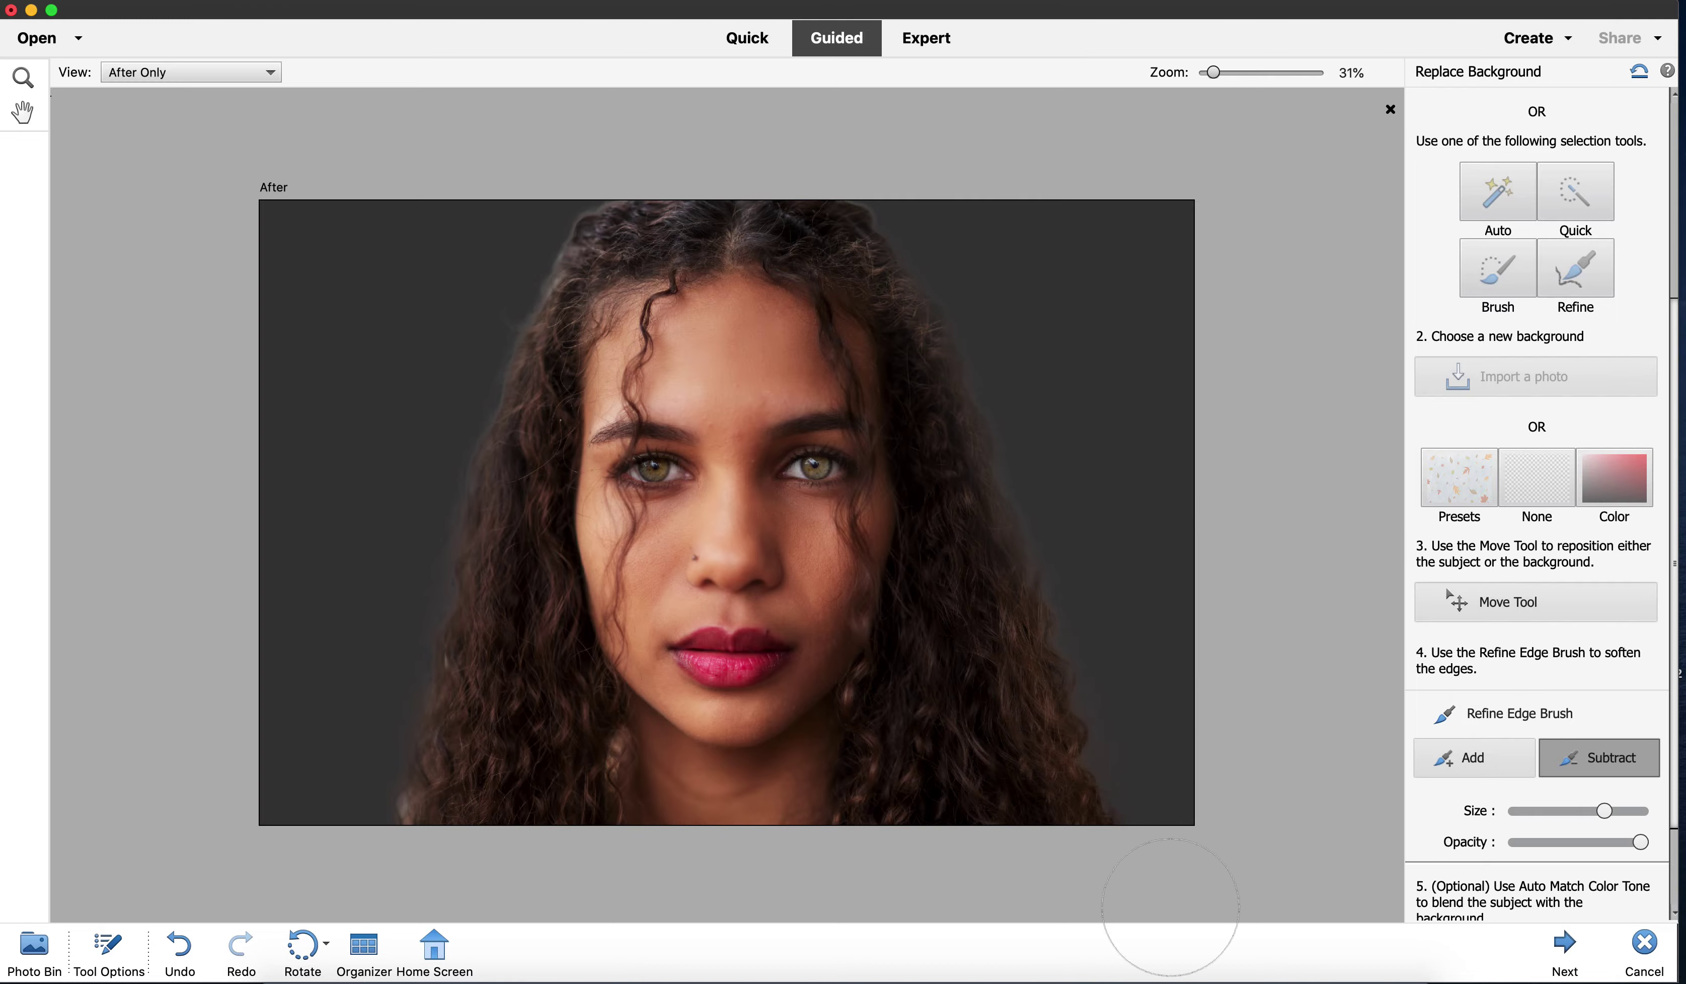
click(1568, 946)
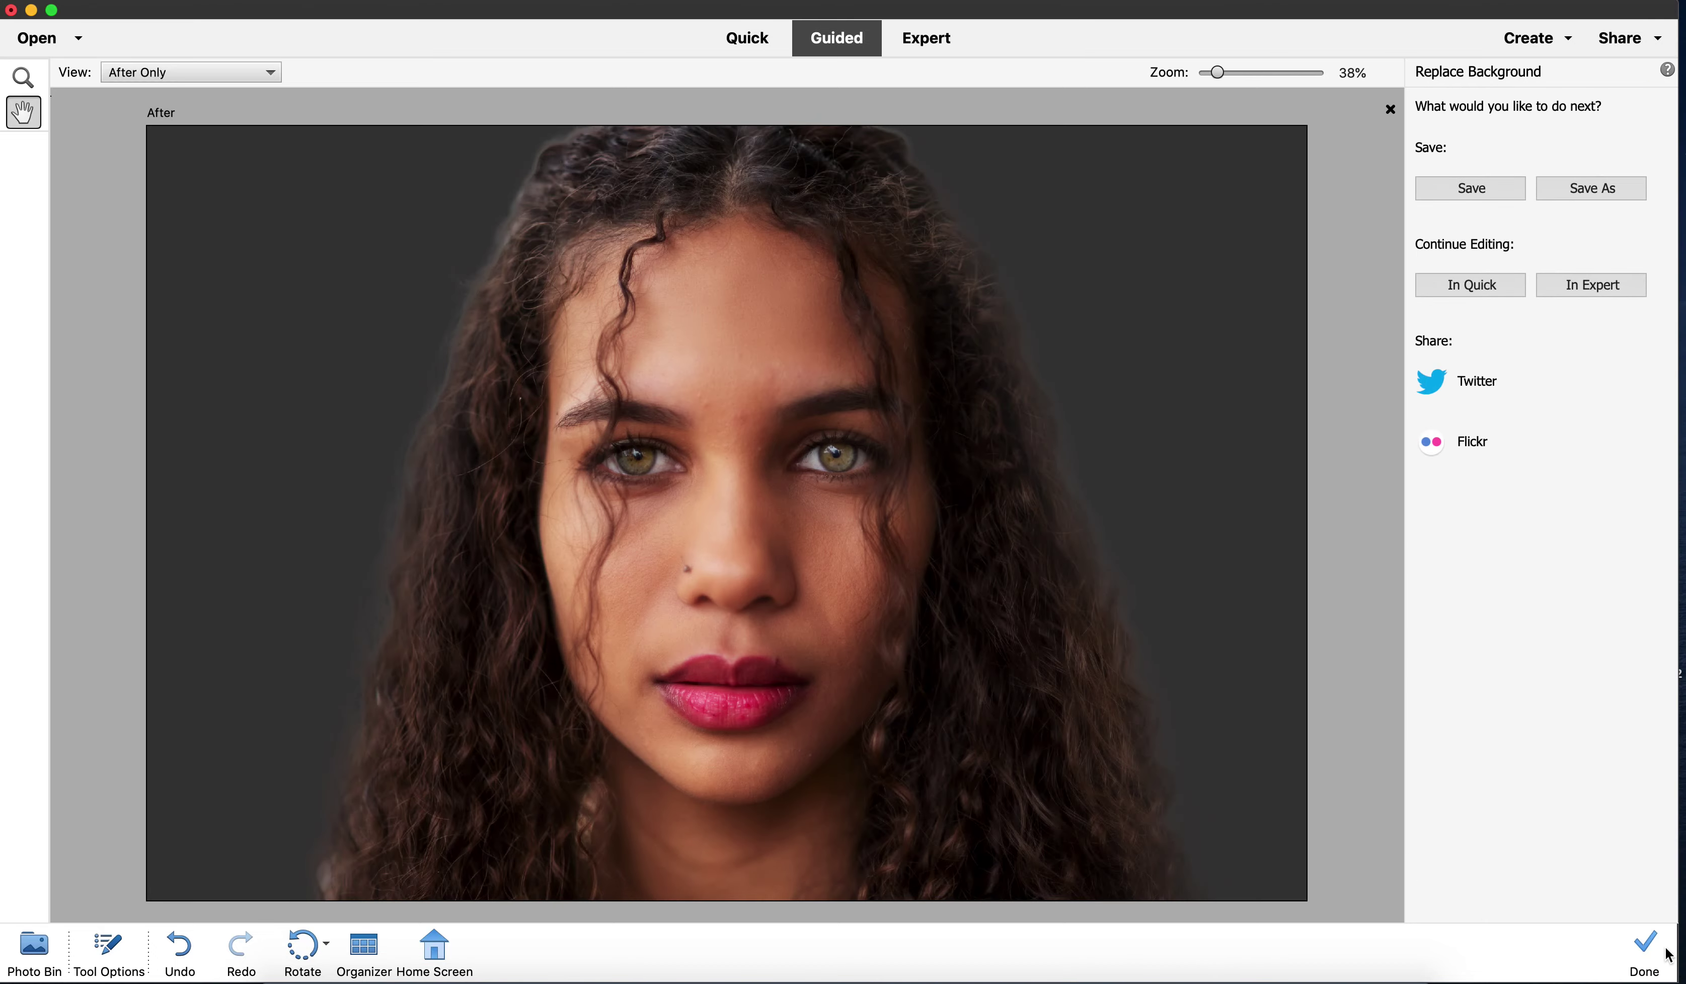
Close Replace Background and open the Painterly edit from the Fun Edits collection.
click(1645, 942)
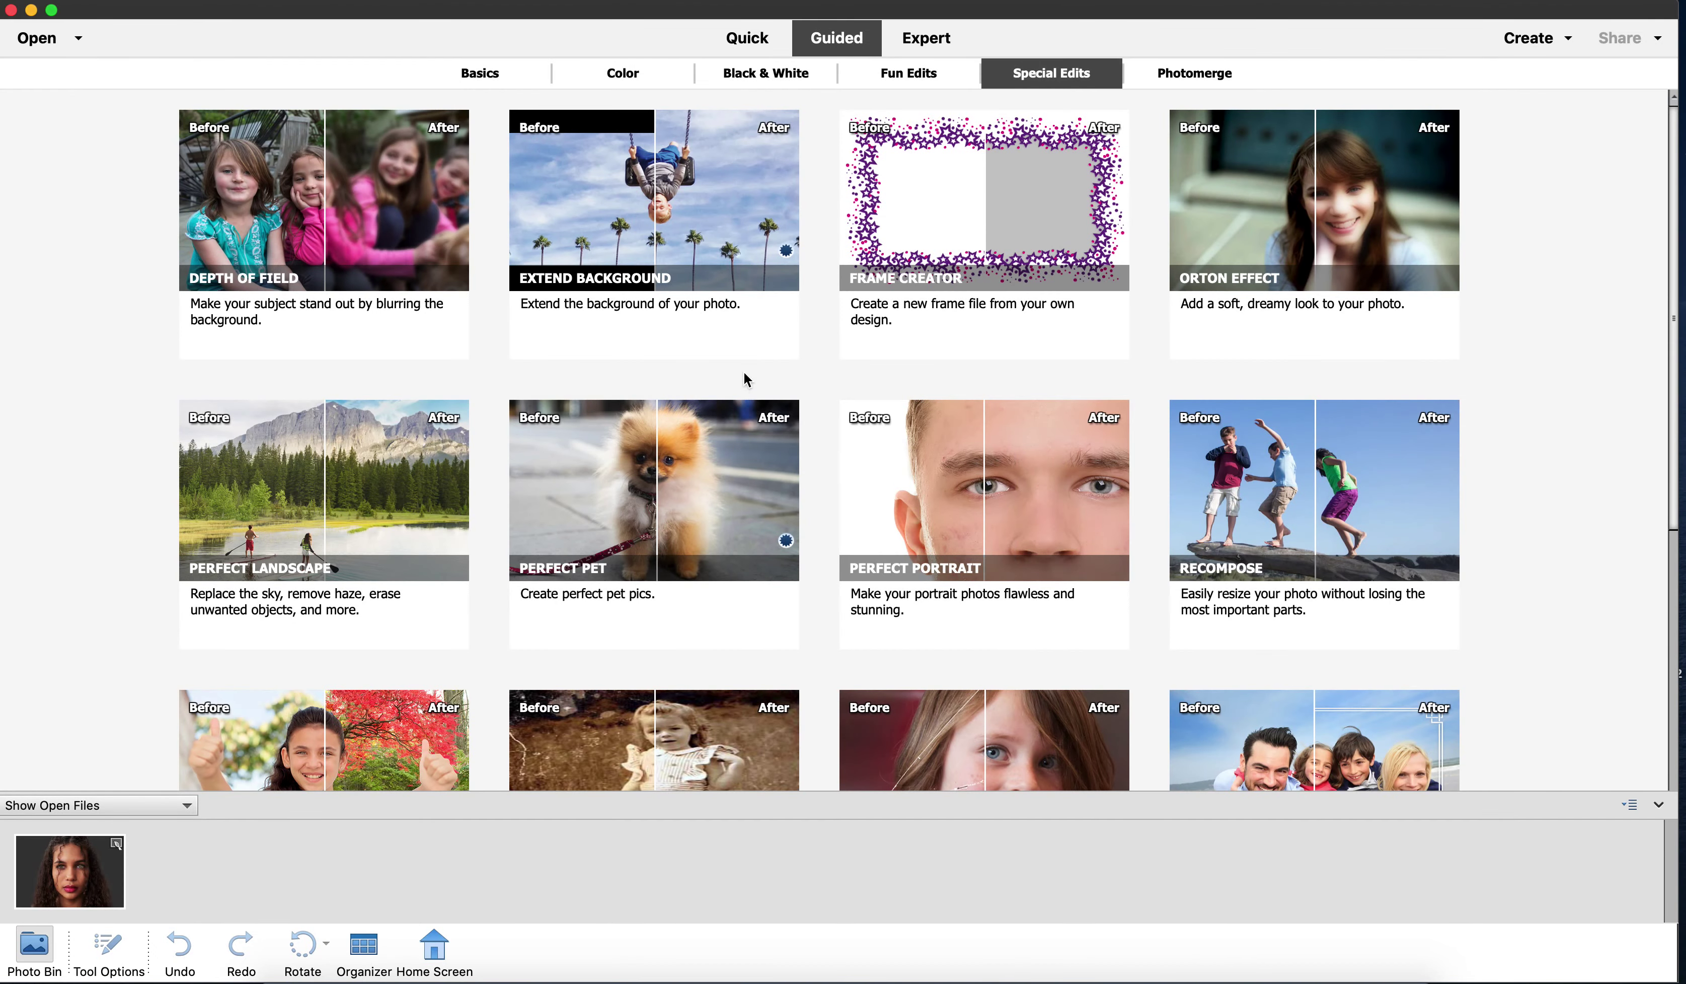
scroll(855, 353, down, 1)
click(908, 73)
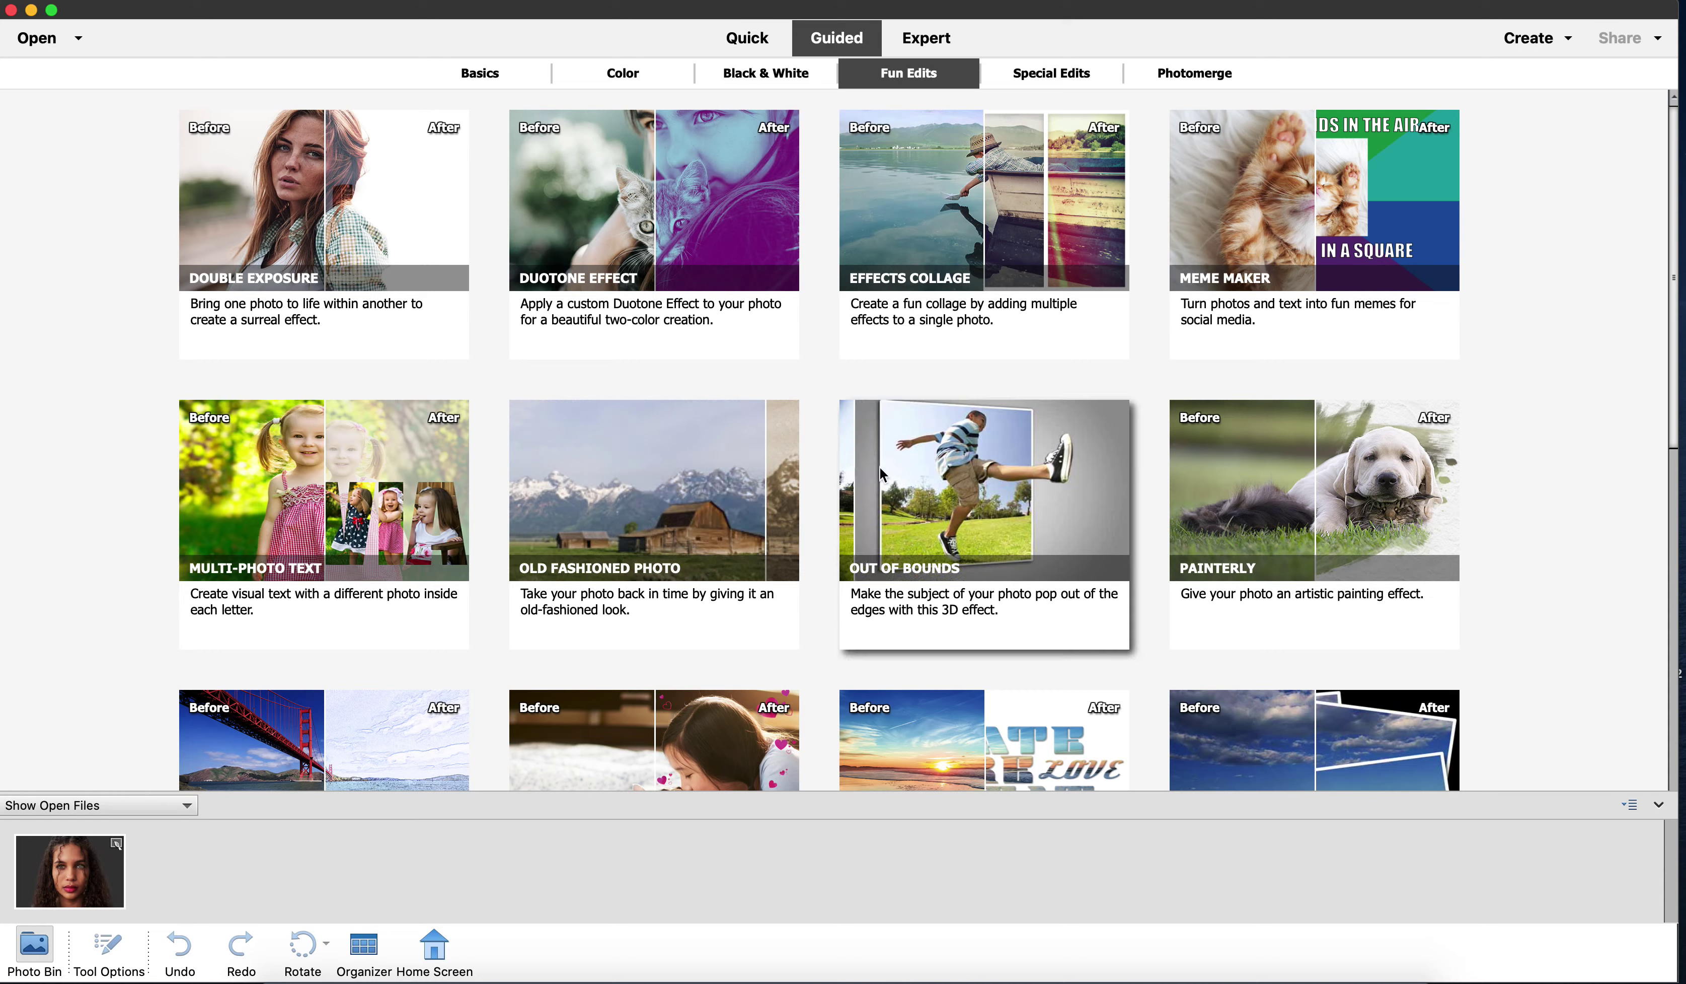
scroll(902, 485, down, 2)
scroll(903, 486, down, 4)
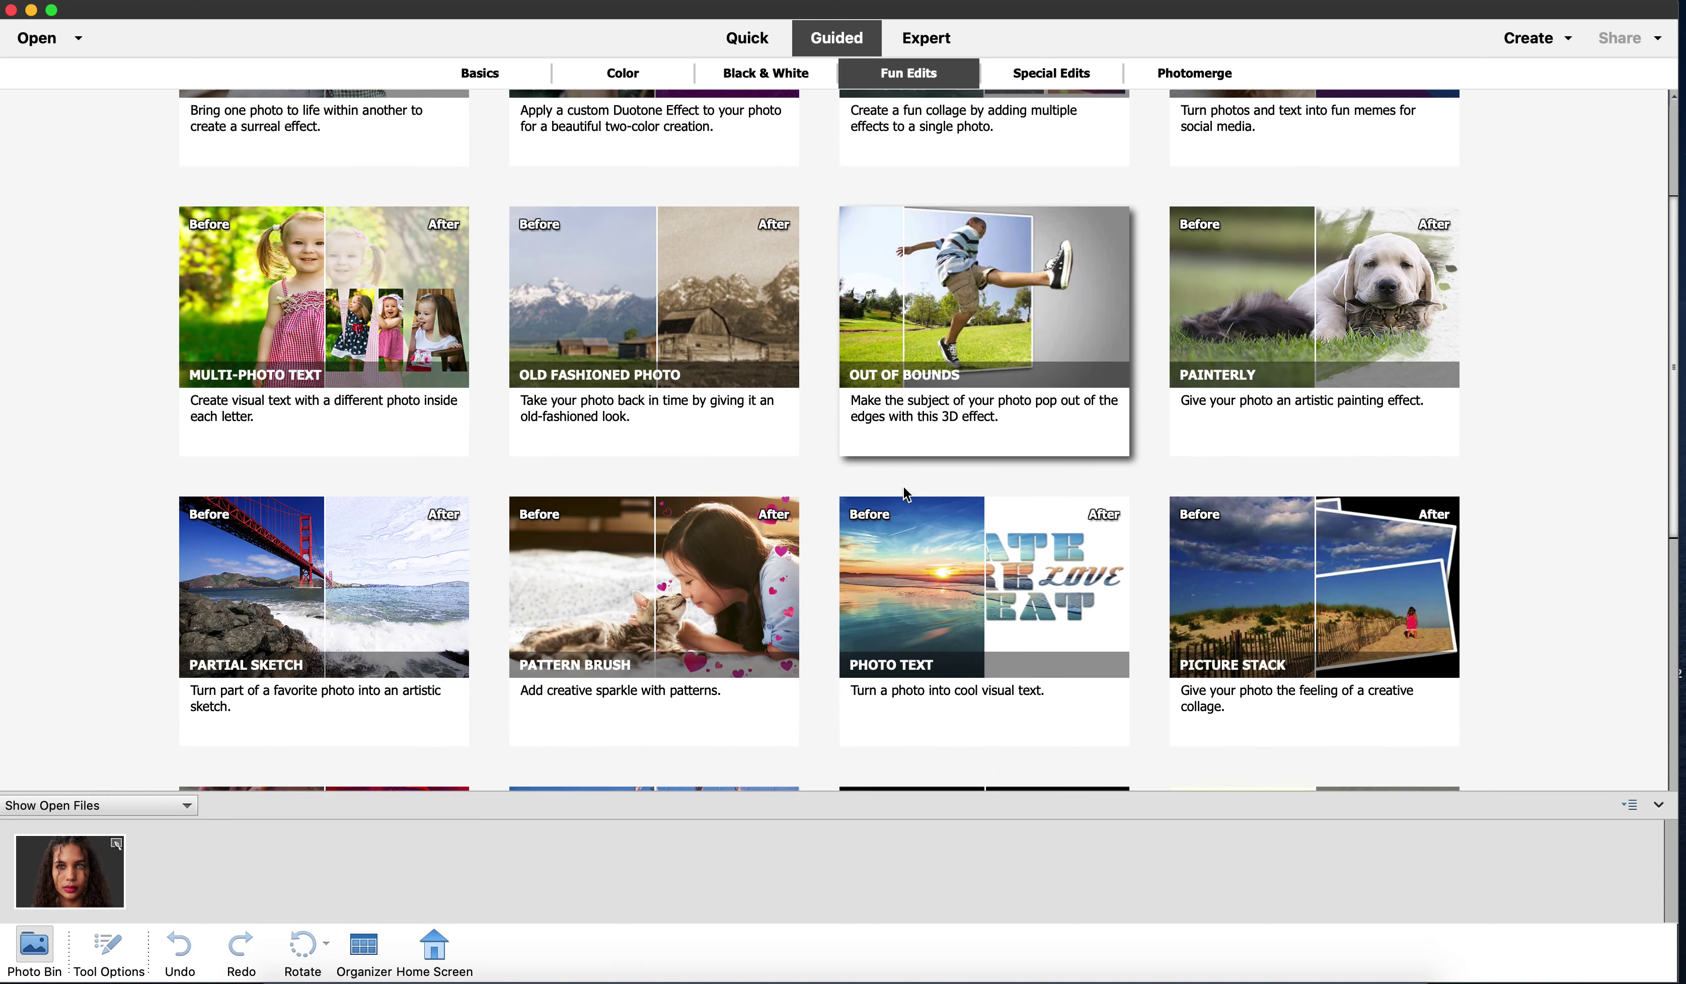
click(1336, 262)
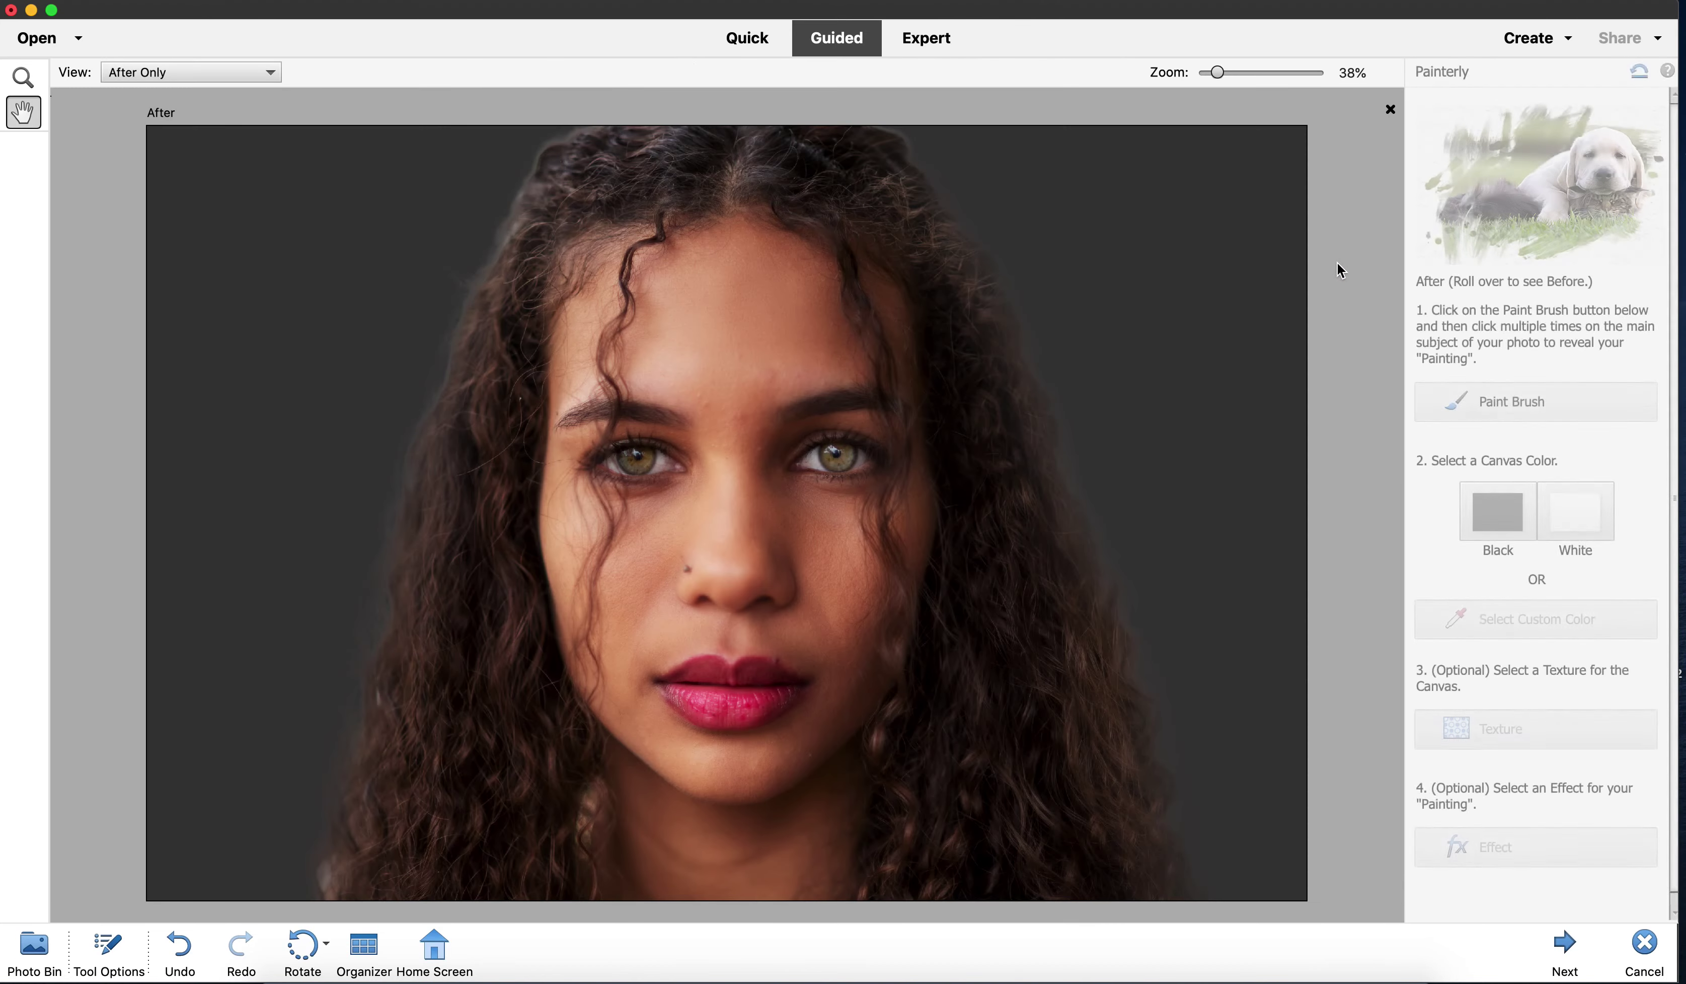
Paint Bold Strokes over the hair, forehead and right cheek to reveal the woman's face.
click(1513, 406)
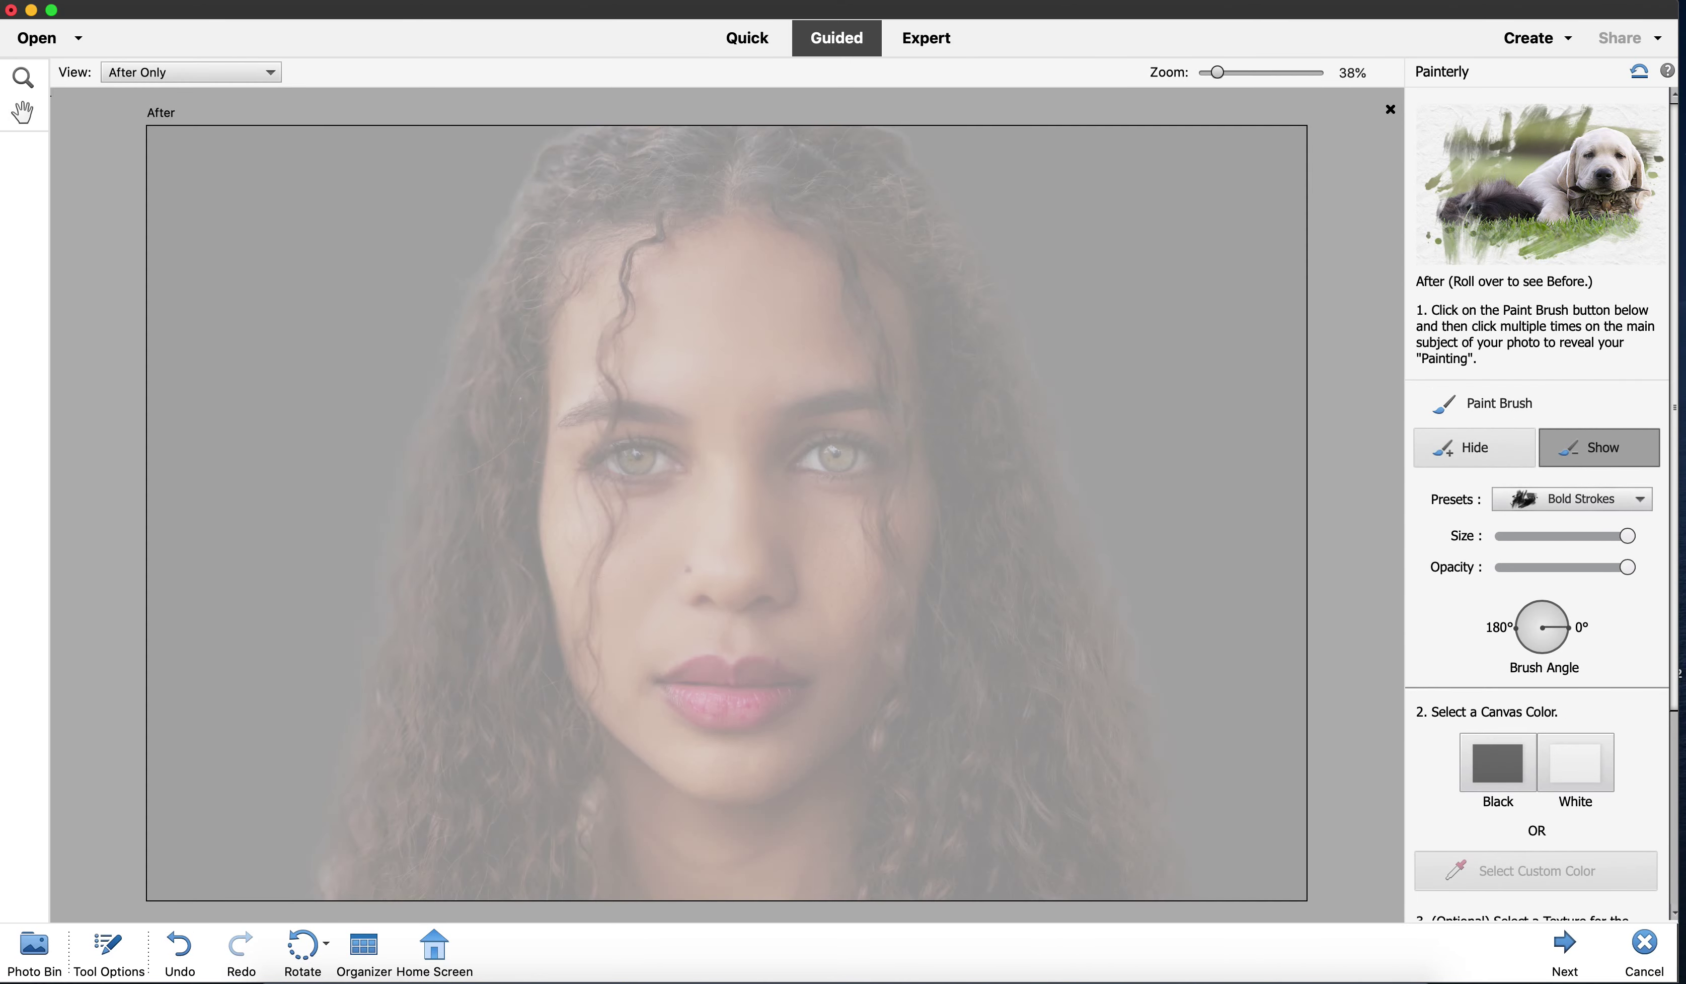
mouse_move(709, 371)
mouse_down()
mouse_move(329, 371)
mouse_move(287, 647)
mouse_move(652, 797)
mouse_move(424, 488)
mouse_up()
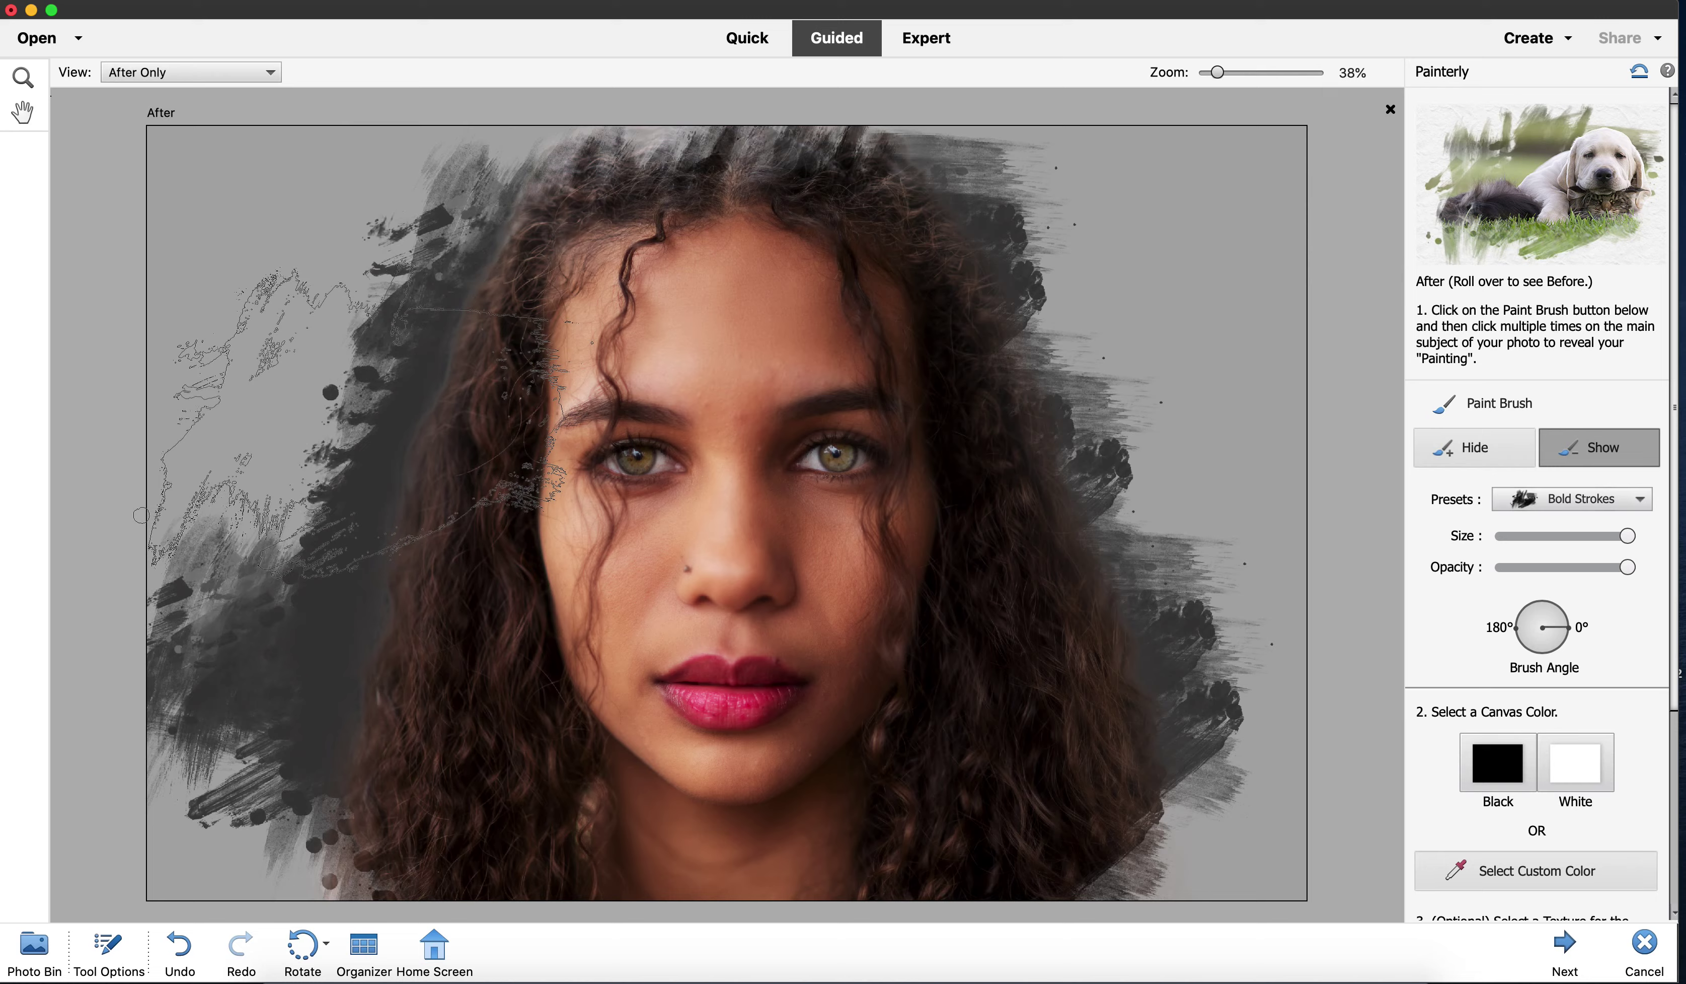
mouse_move(424, 488)
mouse_down()
mouse_move(812, 551)
mouse_move(499, 547)
mouse_move(547, 284)
mouse_up()
click(1575, 762)
Keep a white canvas and apply the dark sixth canvas texture.
click(1498, 511)
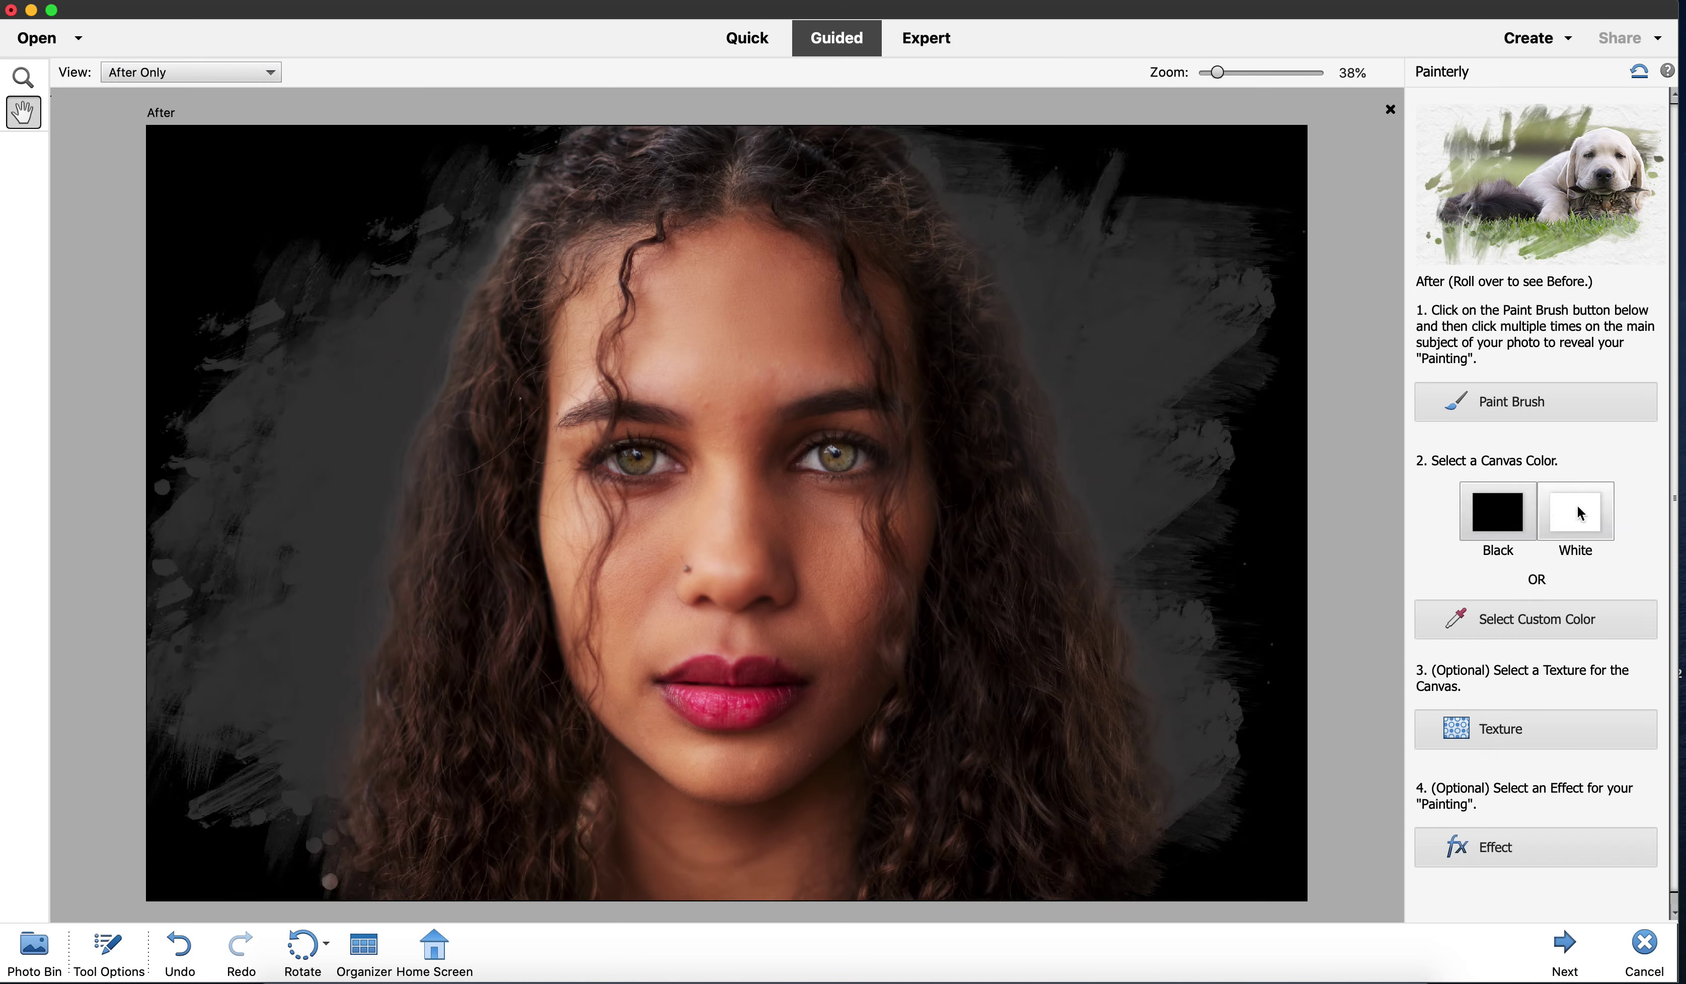
click(1581, 513)
scroll(1530, 630, down, 1)
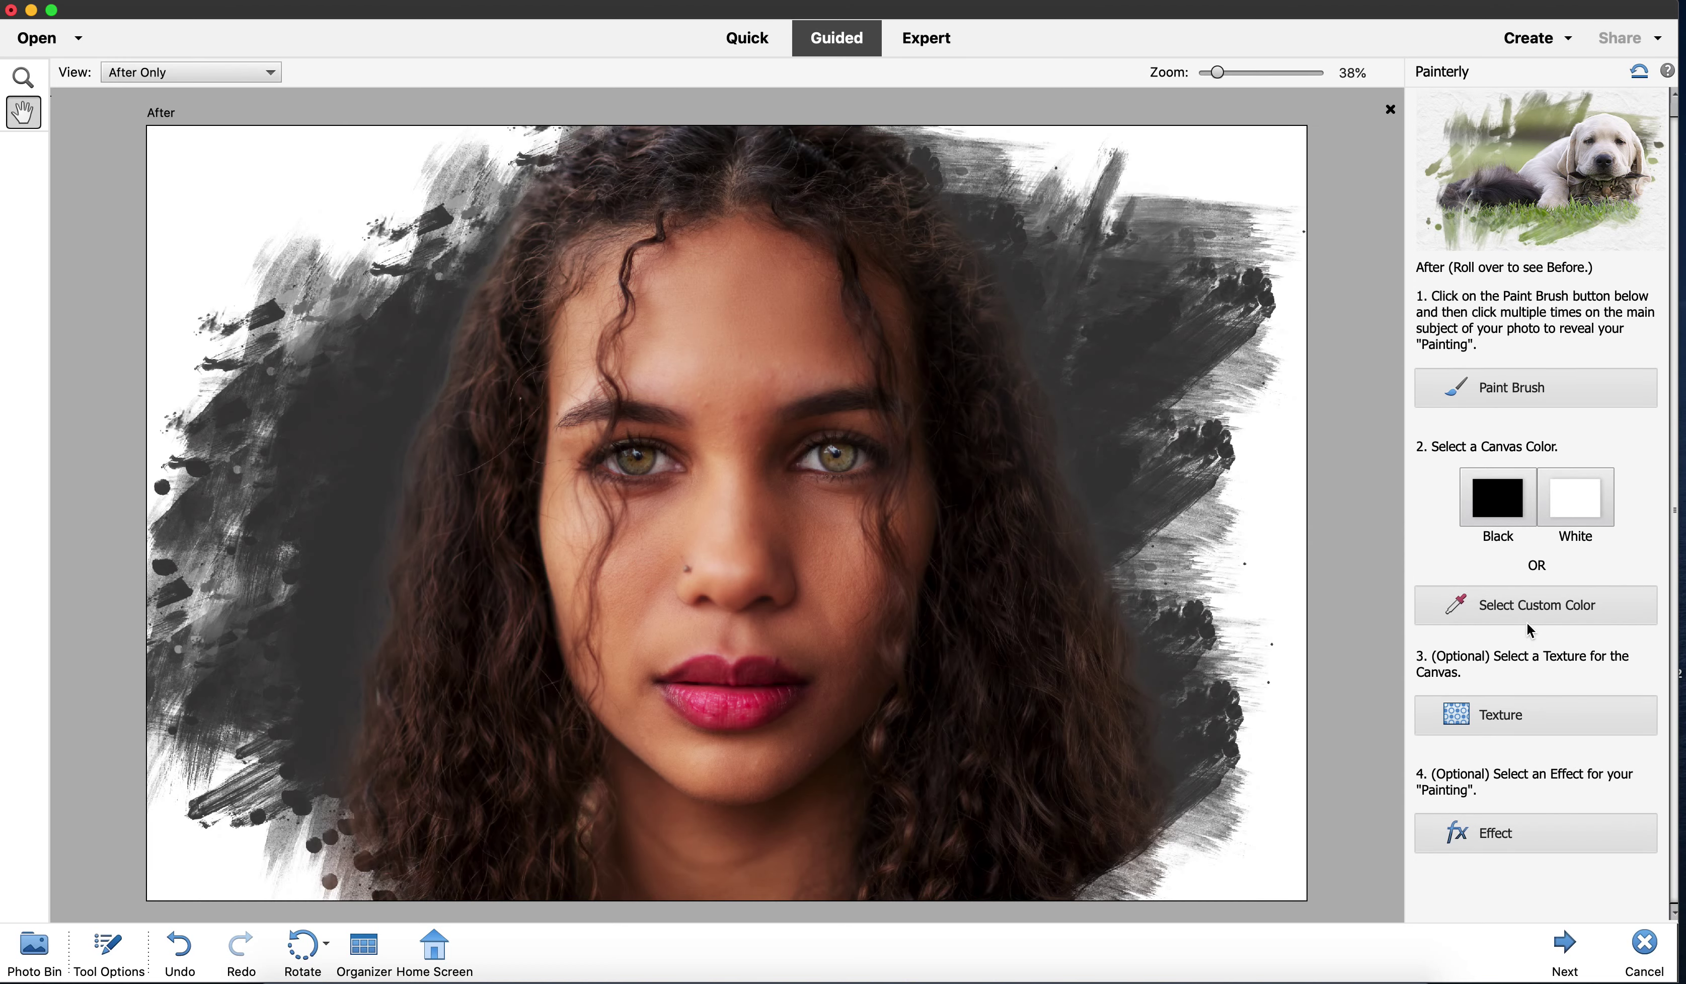
click(1505, 715)
scroll(1505, 717, down, 5)
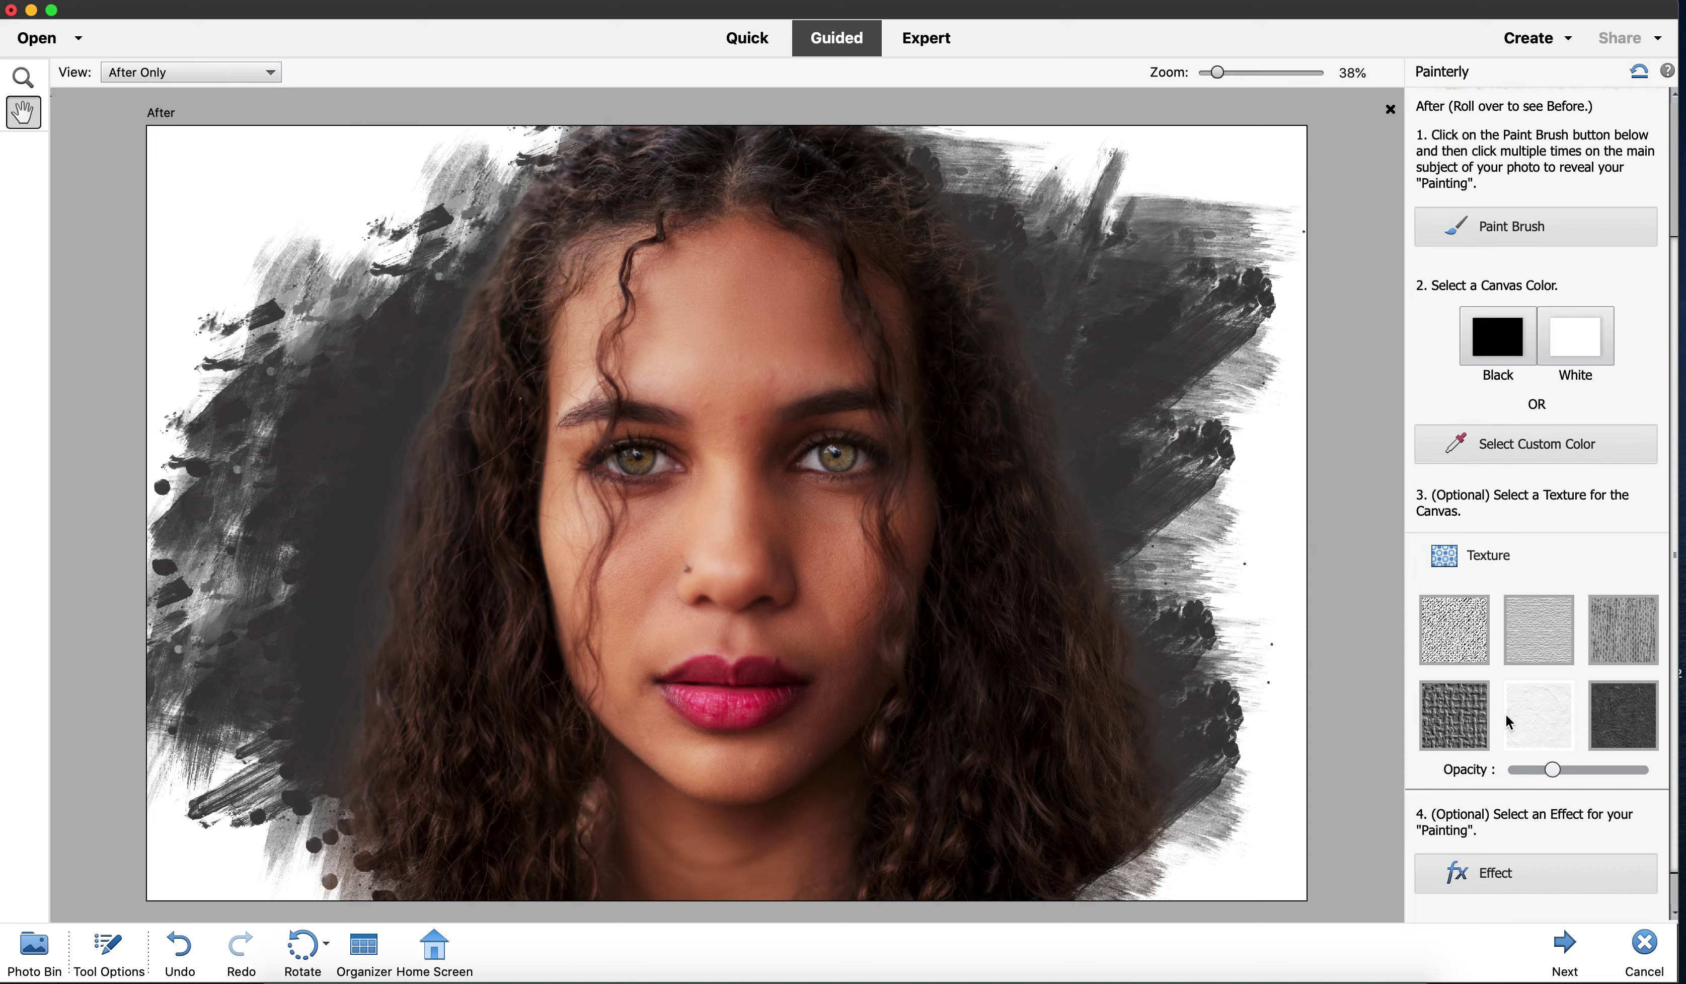
click(1453, 636)
scroll(1545, 669, down, 2)
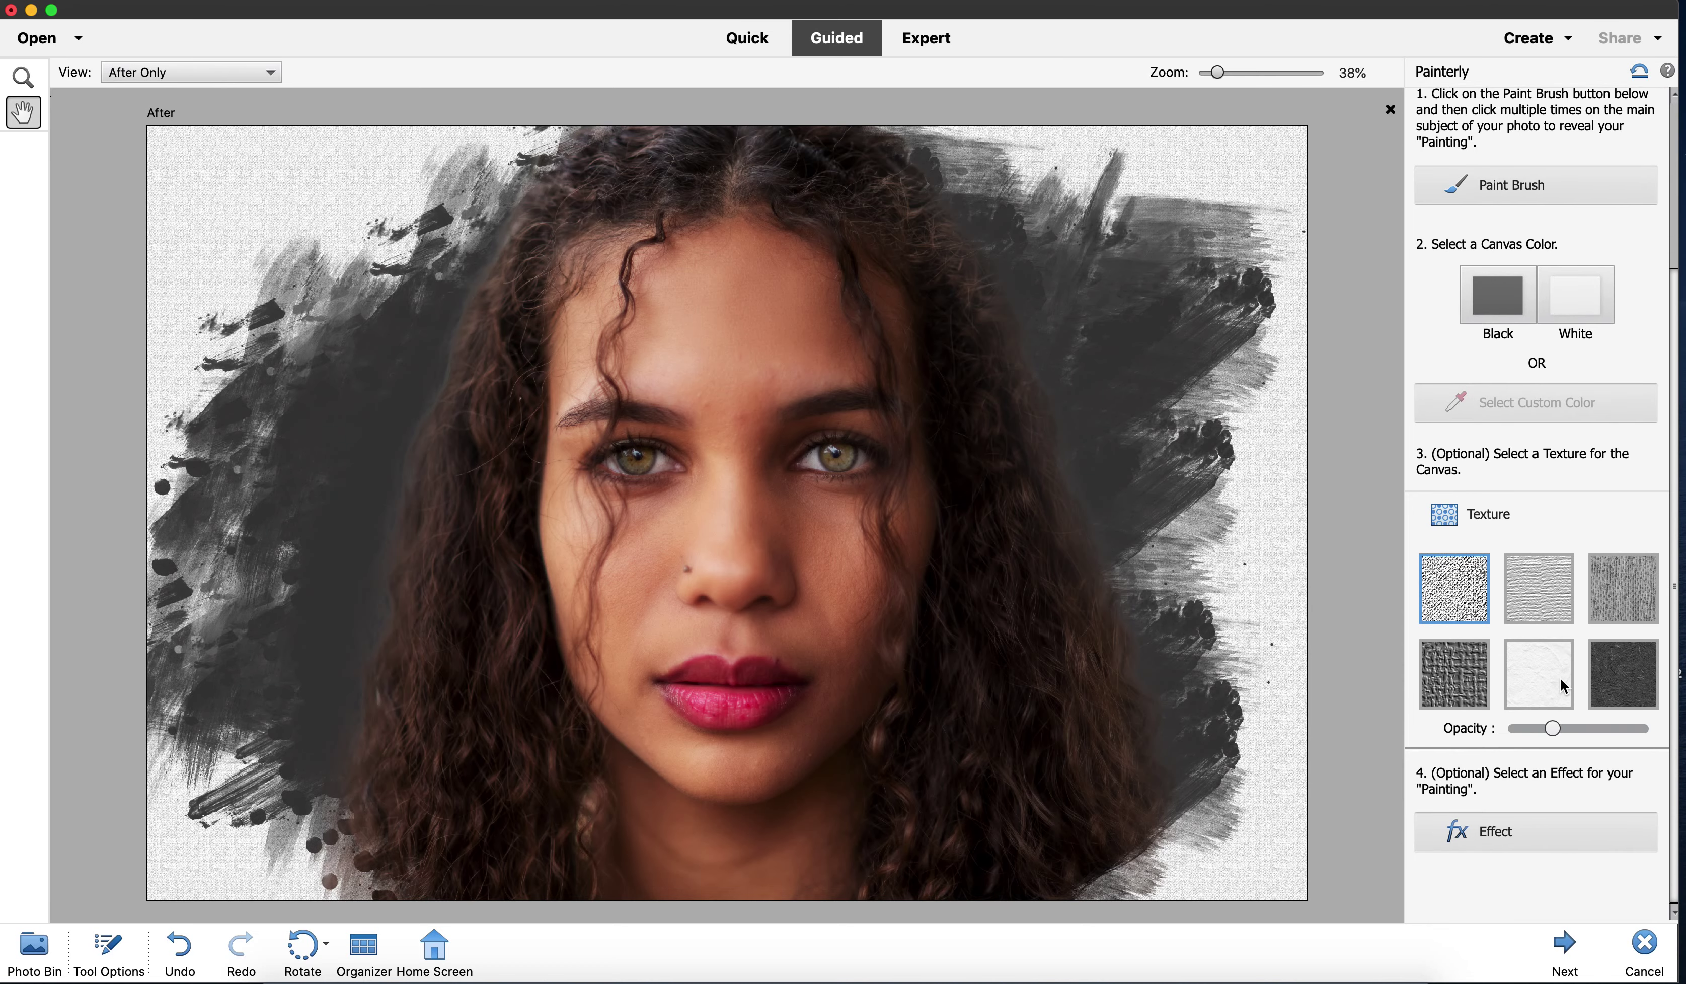
click(1651, 673)
Apply the first painting effect, Dry Brush, and complete the Painterly steps.
click(1523, 837)
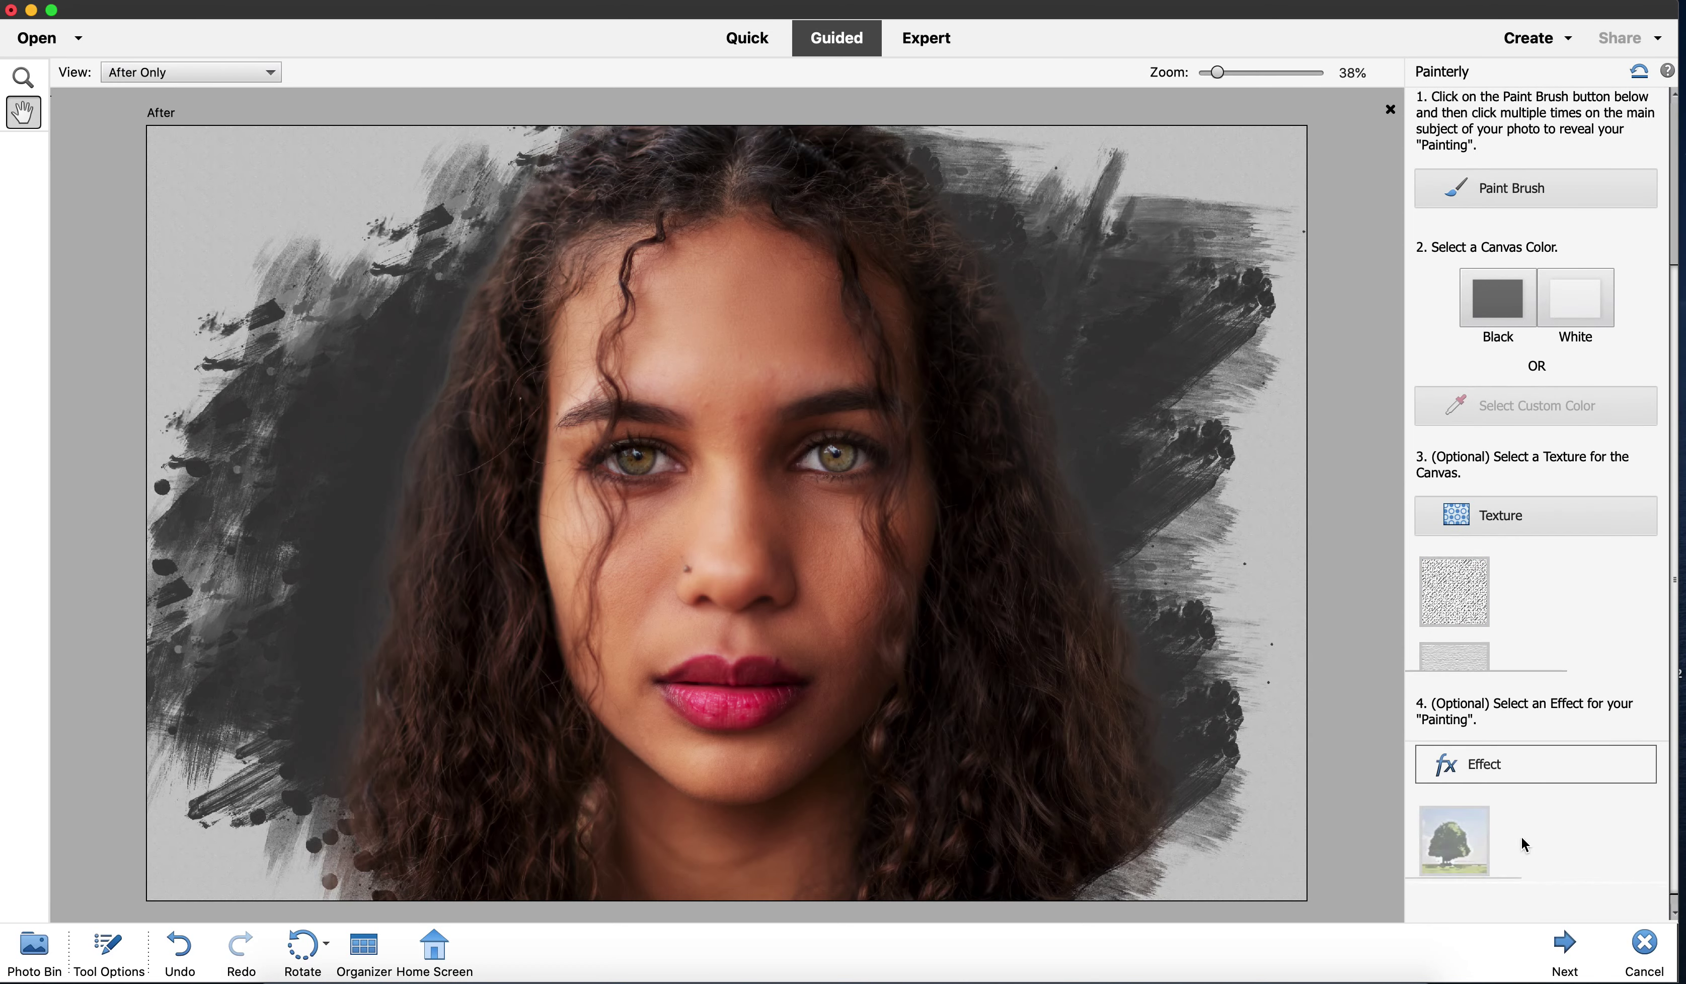
click(1467, 746)
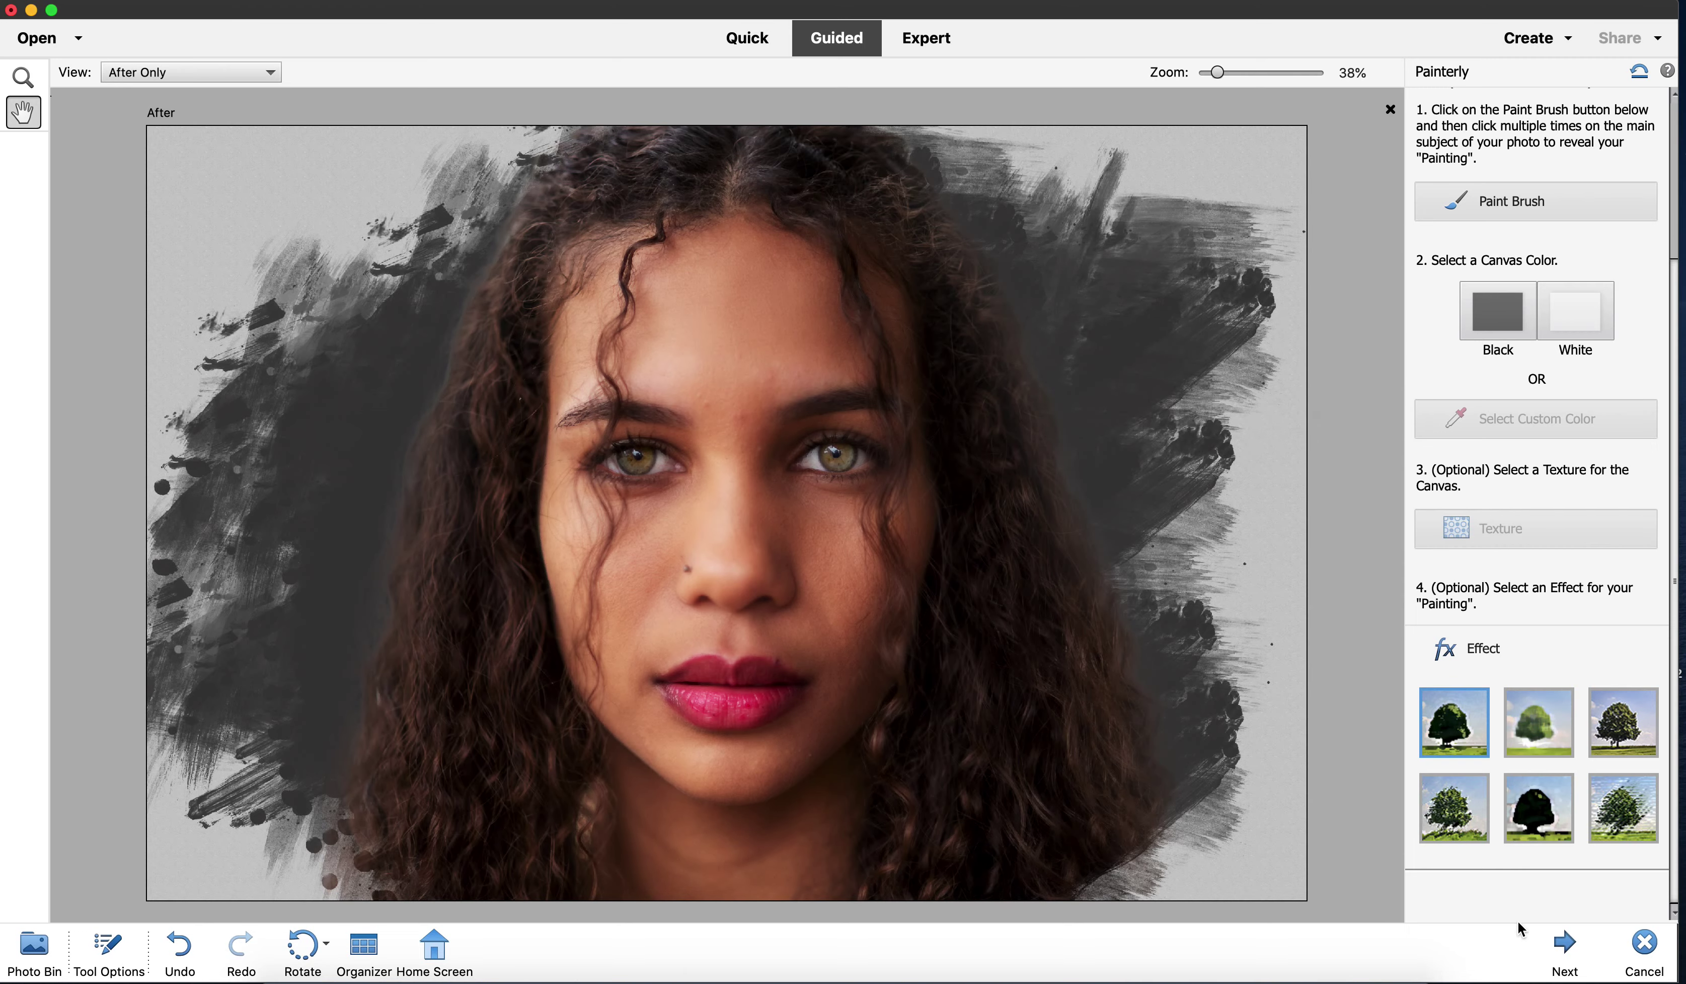
click(1581, 963)
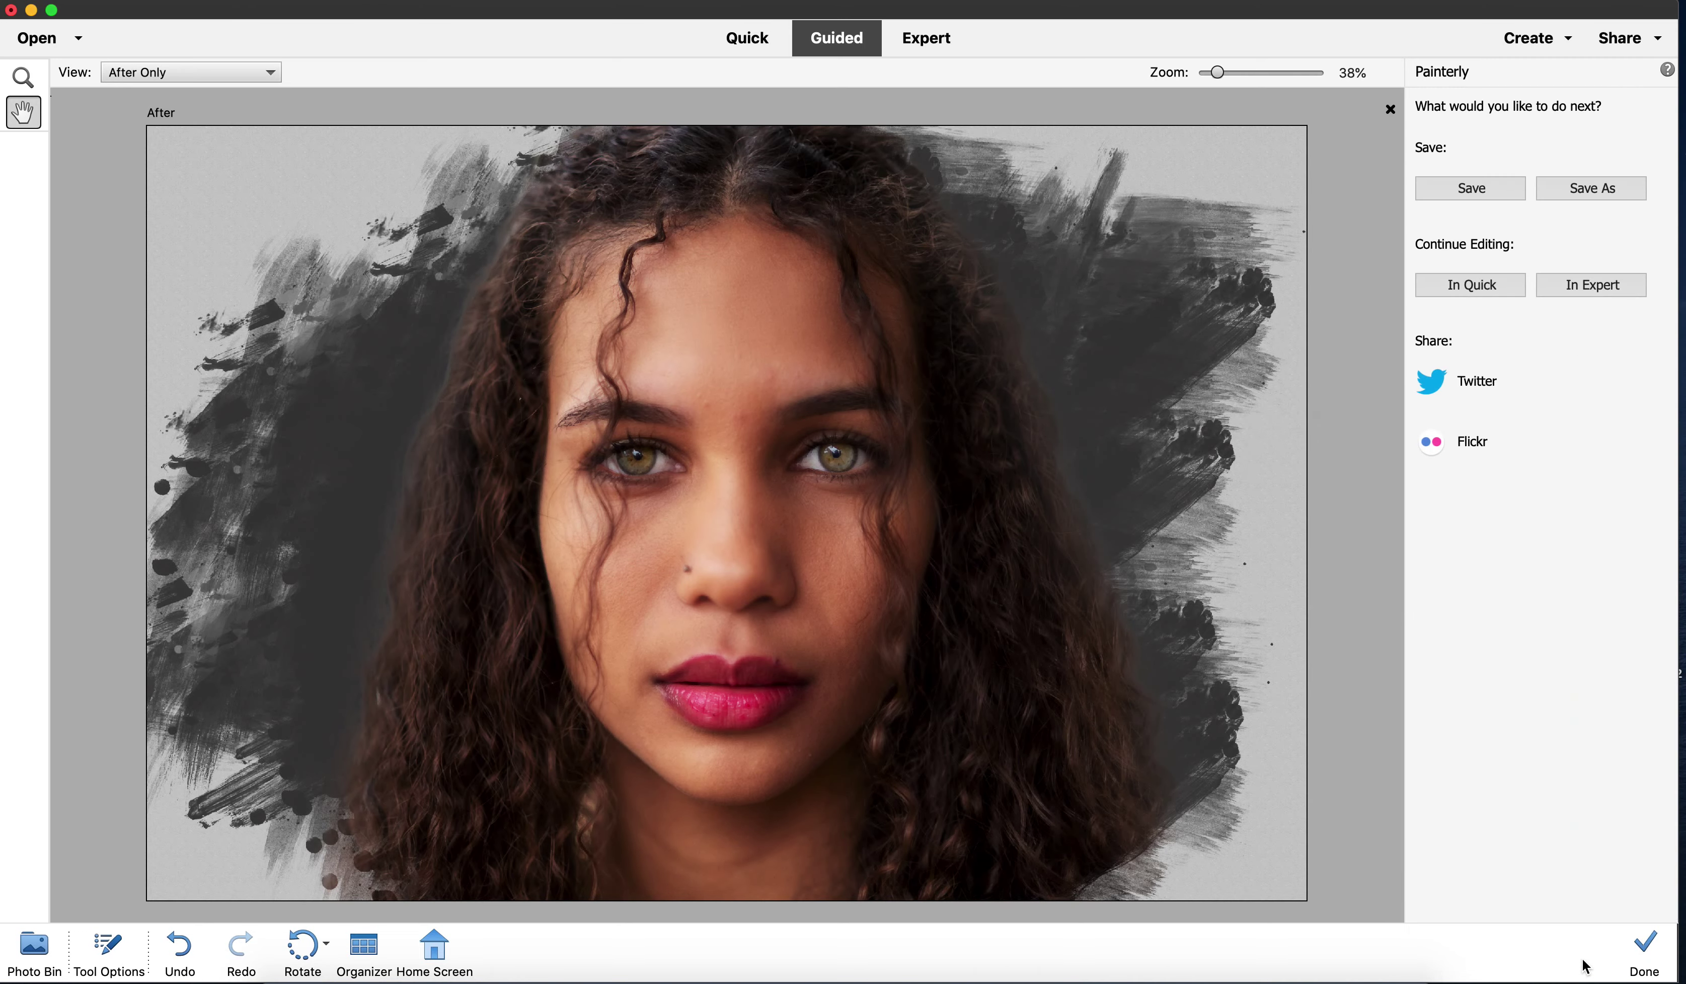
Close the Painterly edit and start Puzzle Effect from Fun Edits with Large pieces.
click(1644, 944)
scroll(689, 571, down, 5)
scroll(672, 570, down, 5)
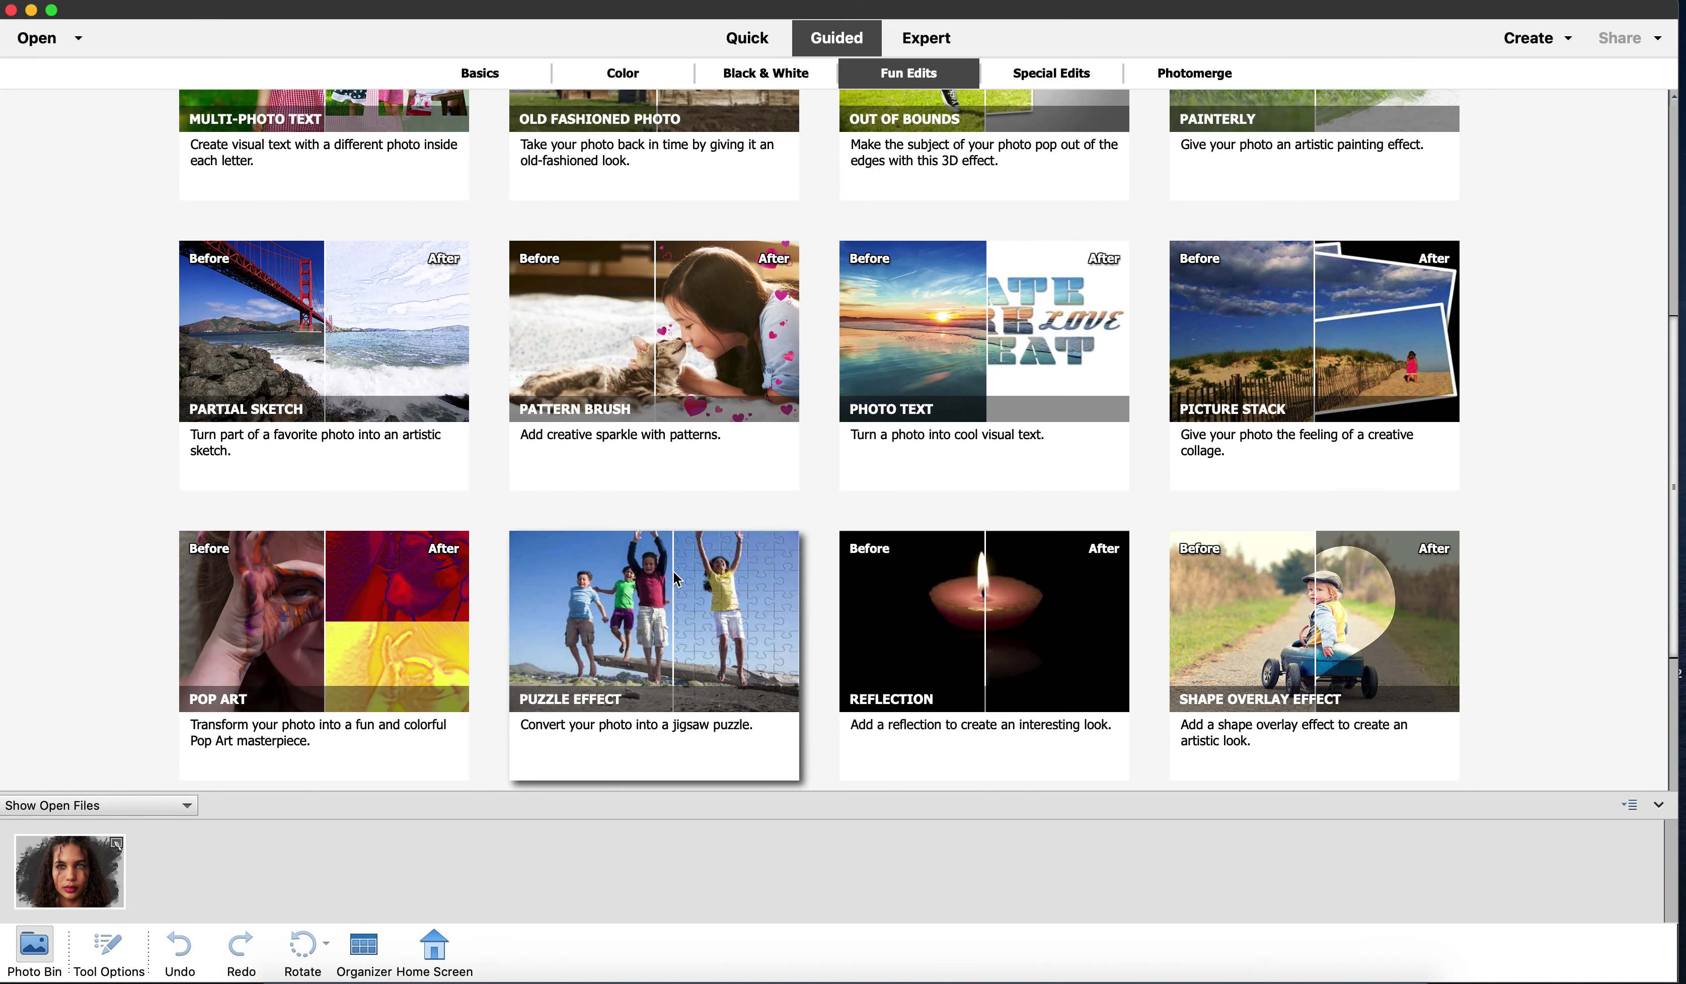
scroll(681, 555, down, 3)
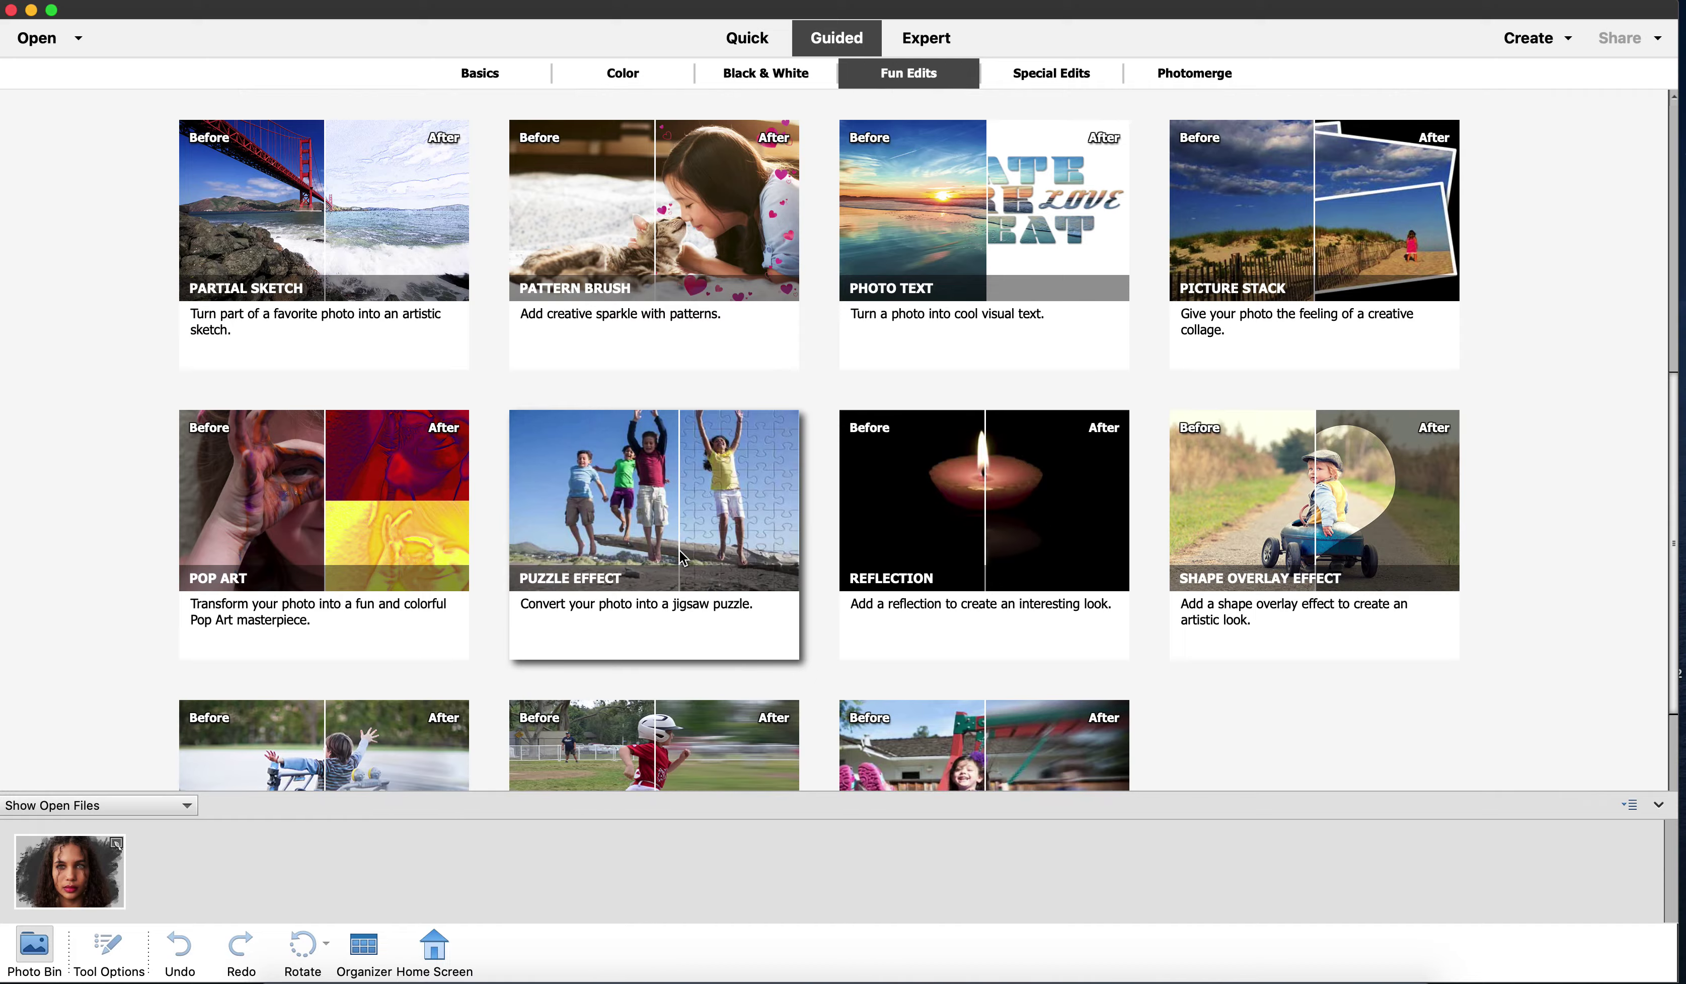
scroll(681, 556, down, 4)
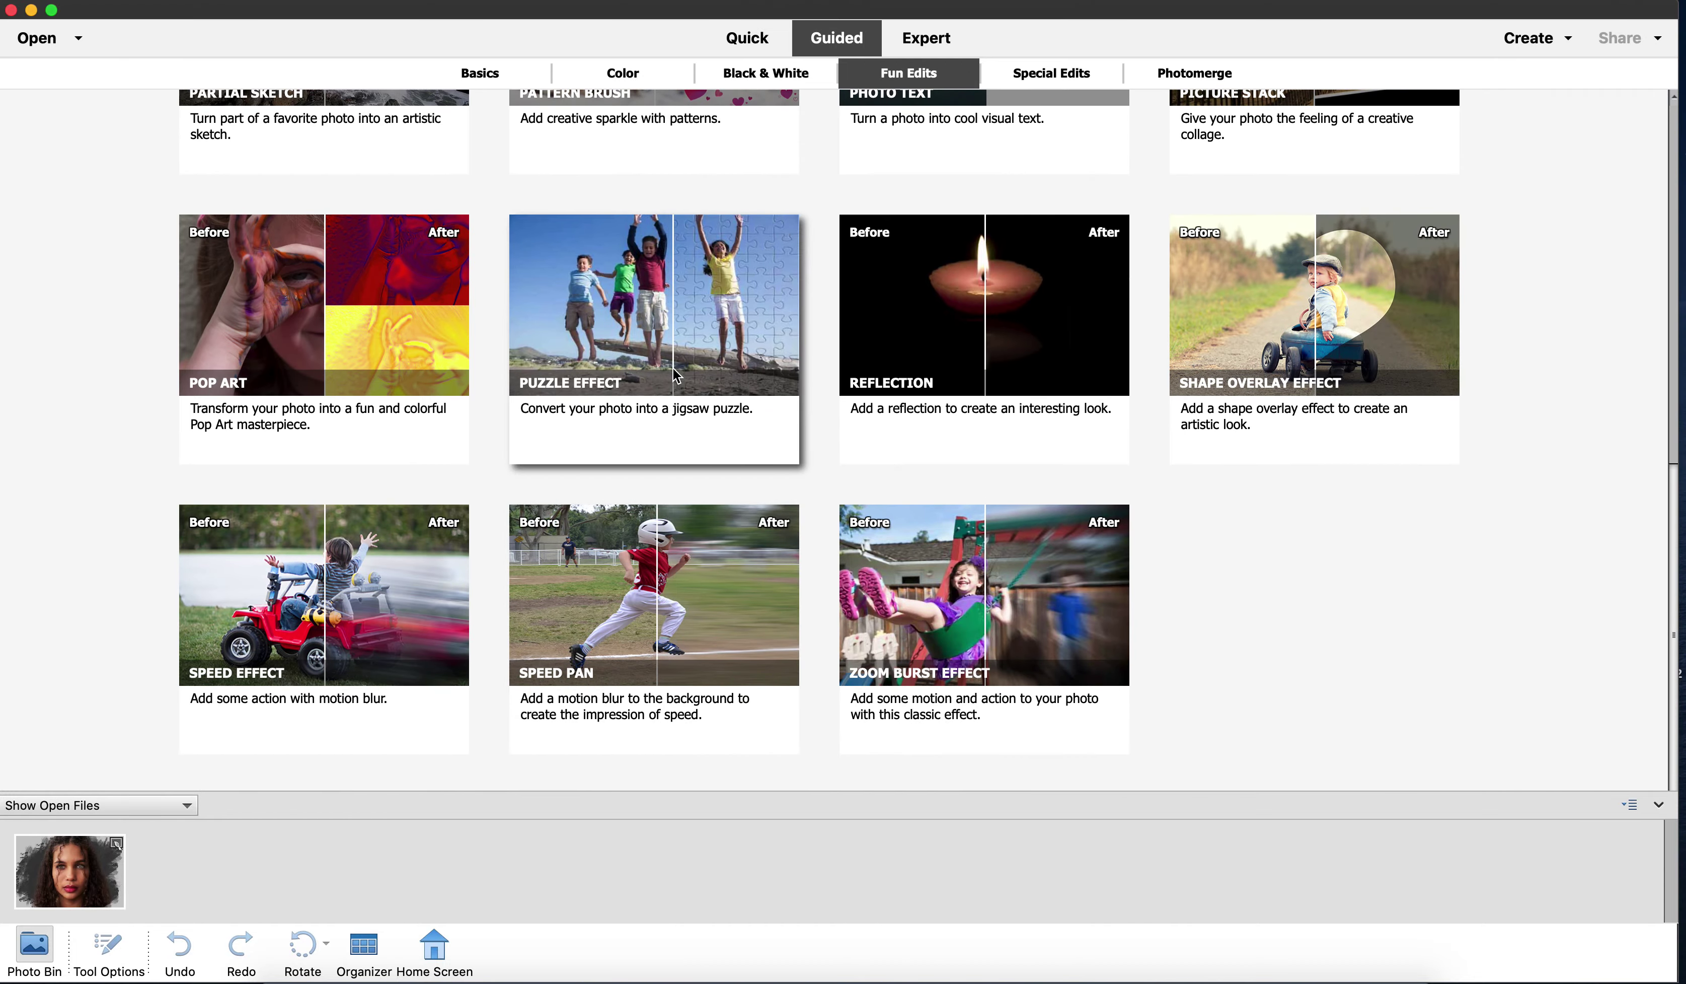
click(675, 375)
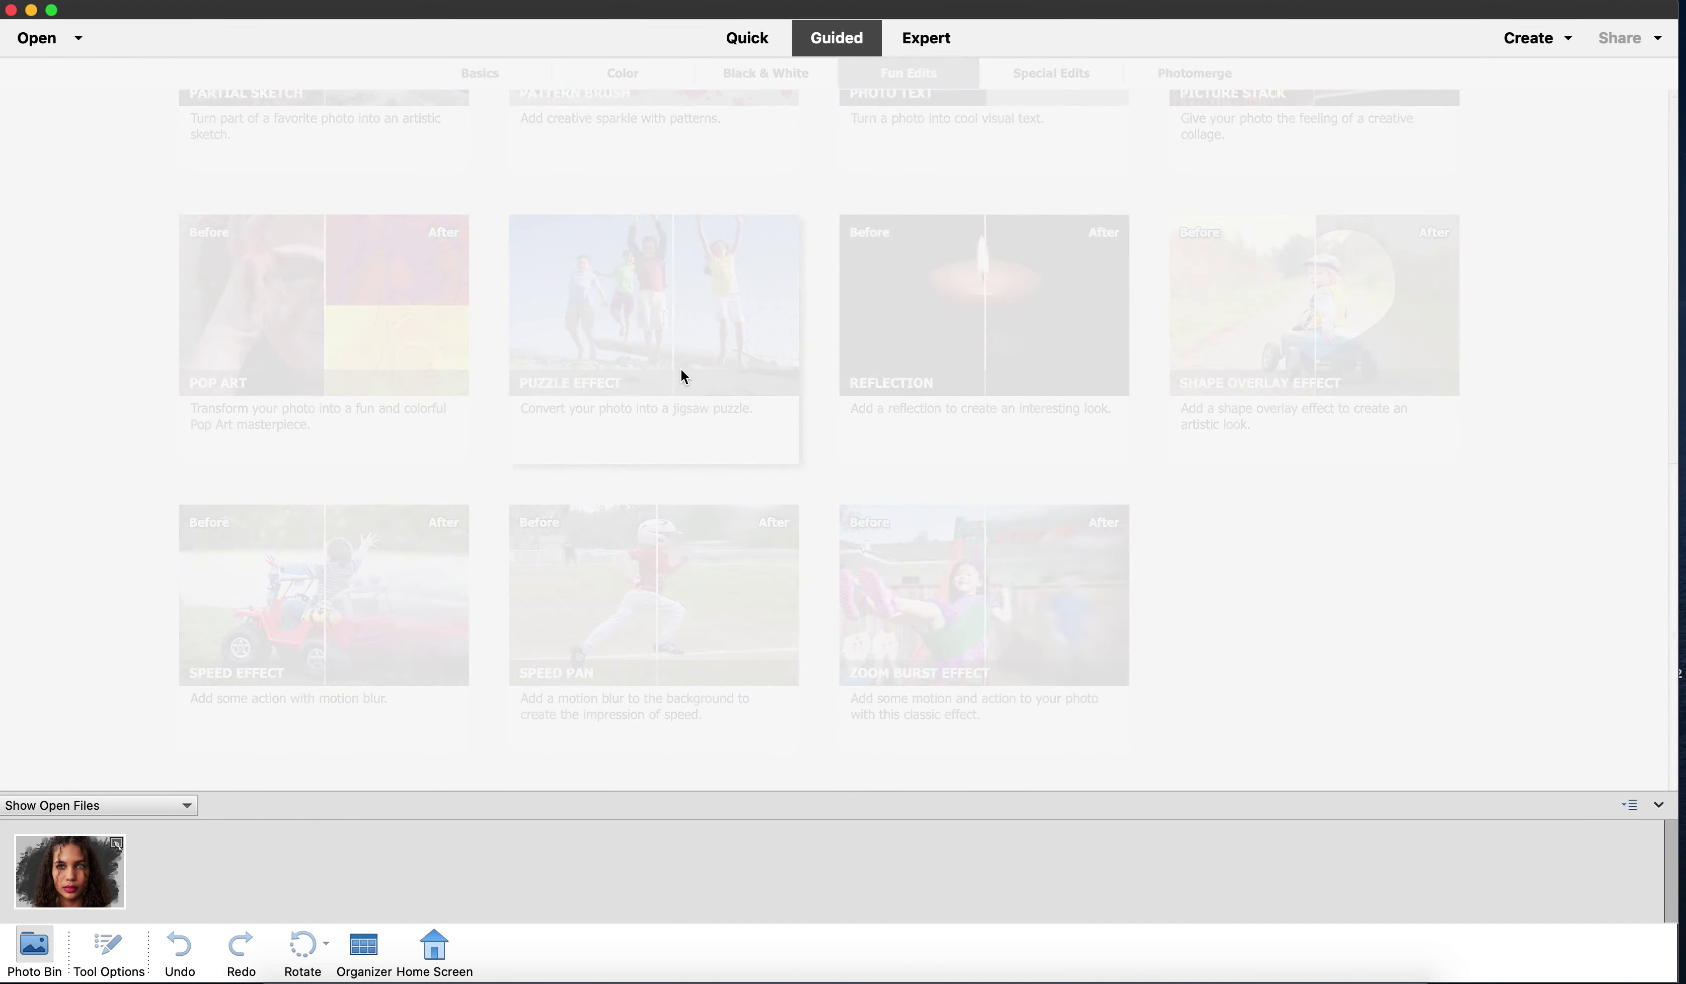
click(1618, 402)
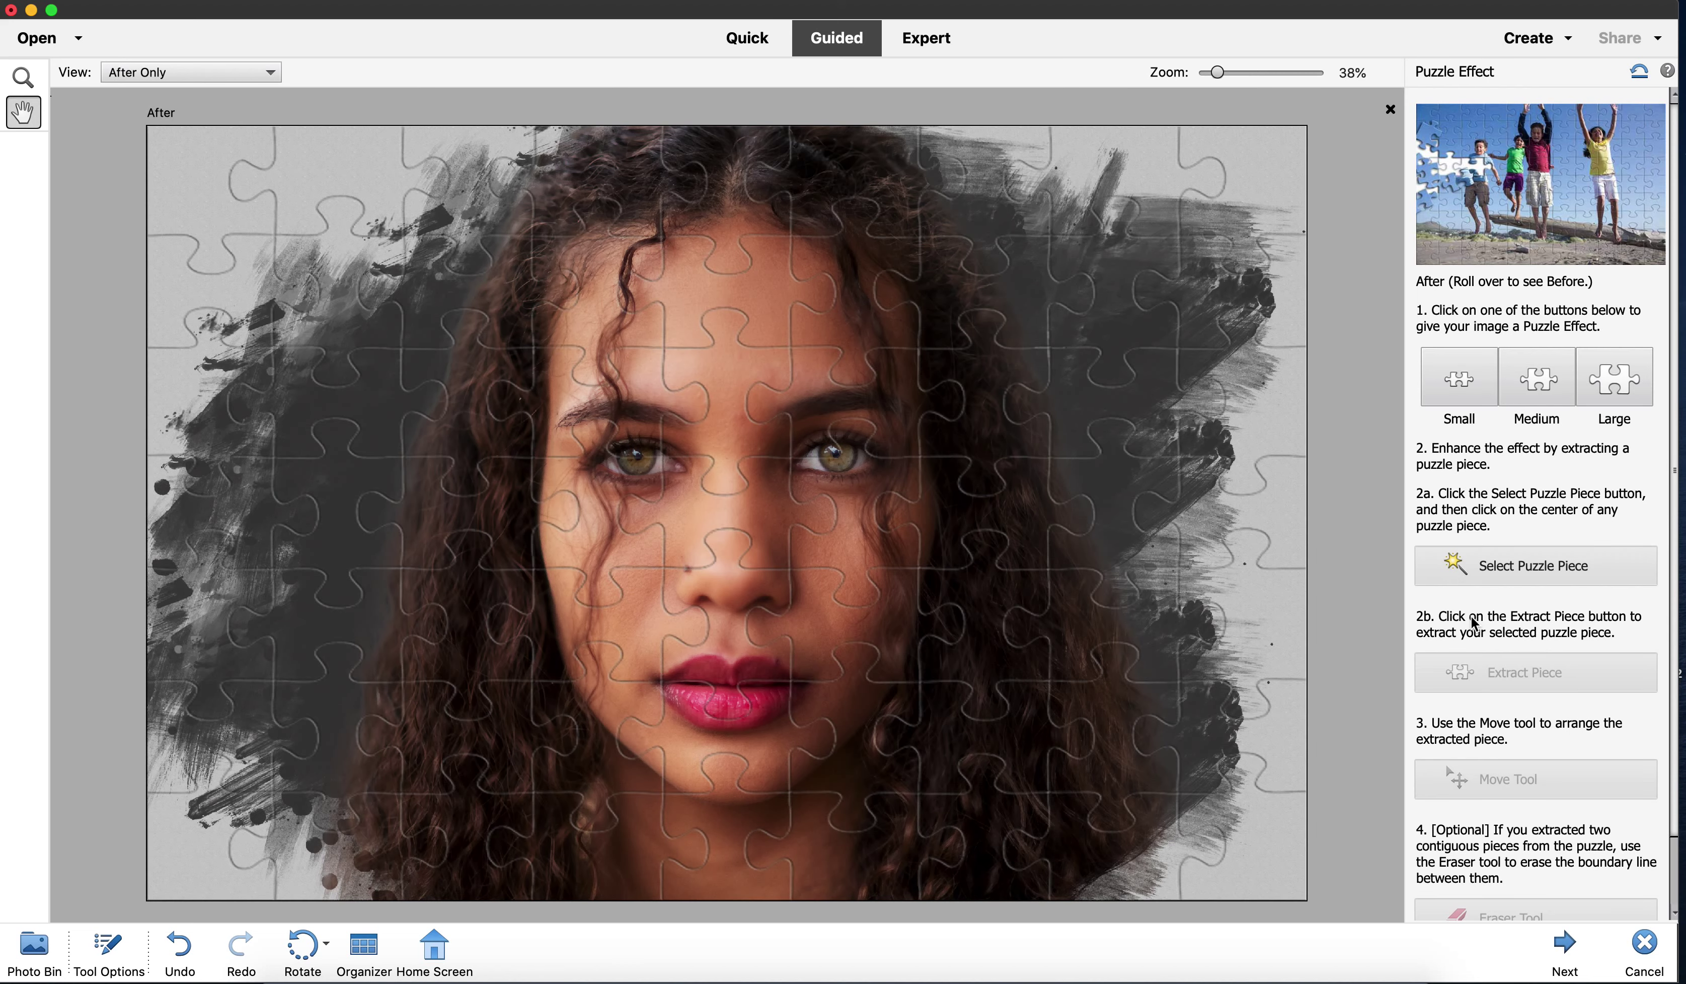
Extract the right-cheek puzzle piece and move it slightly downward.
click(1534, 571)
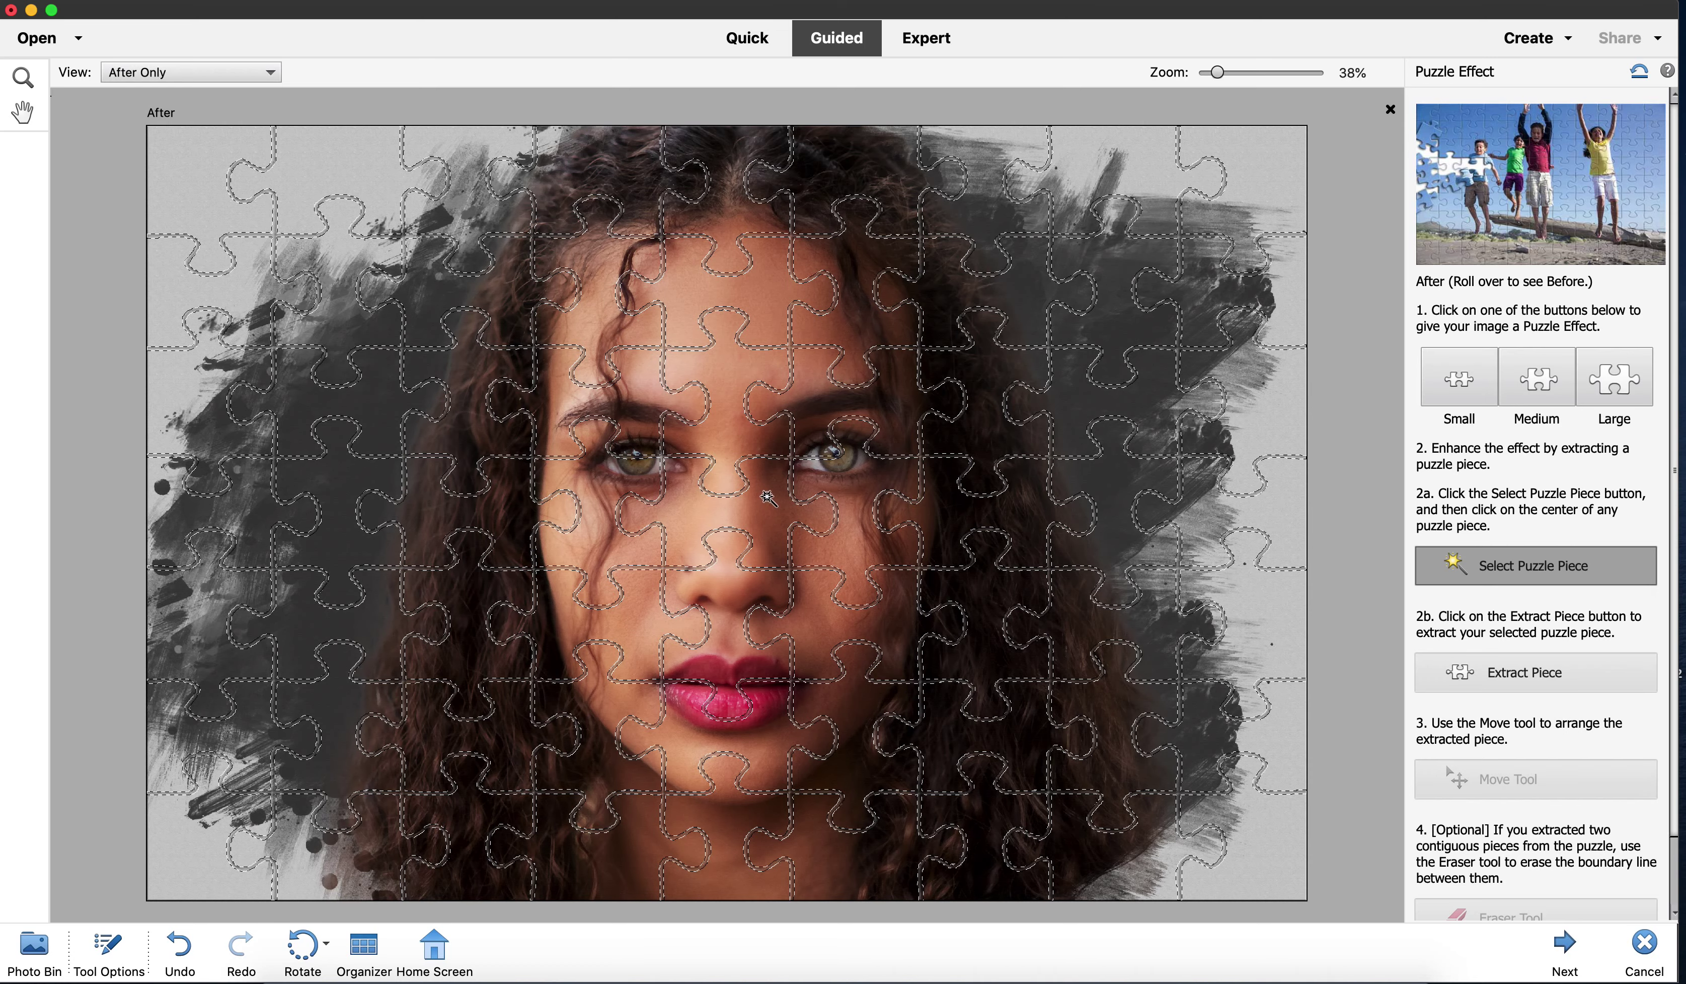
click(1516, 675)
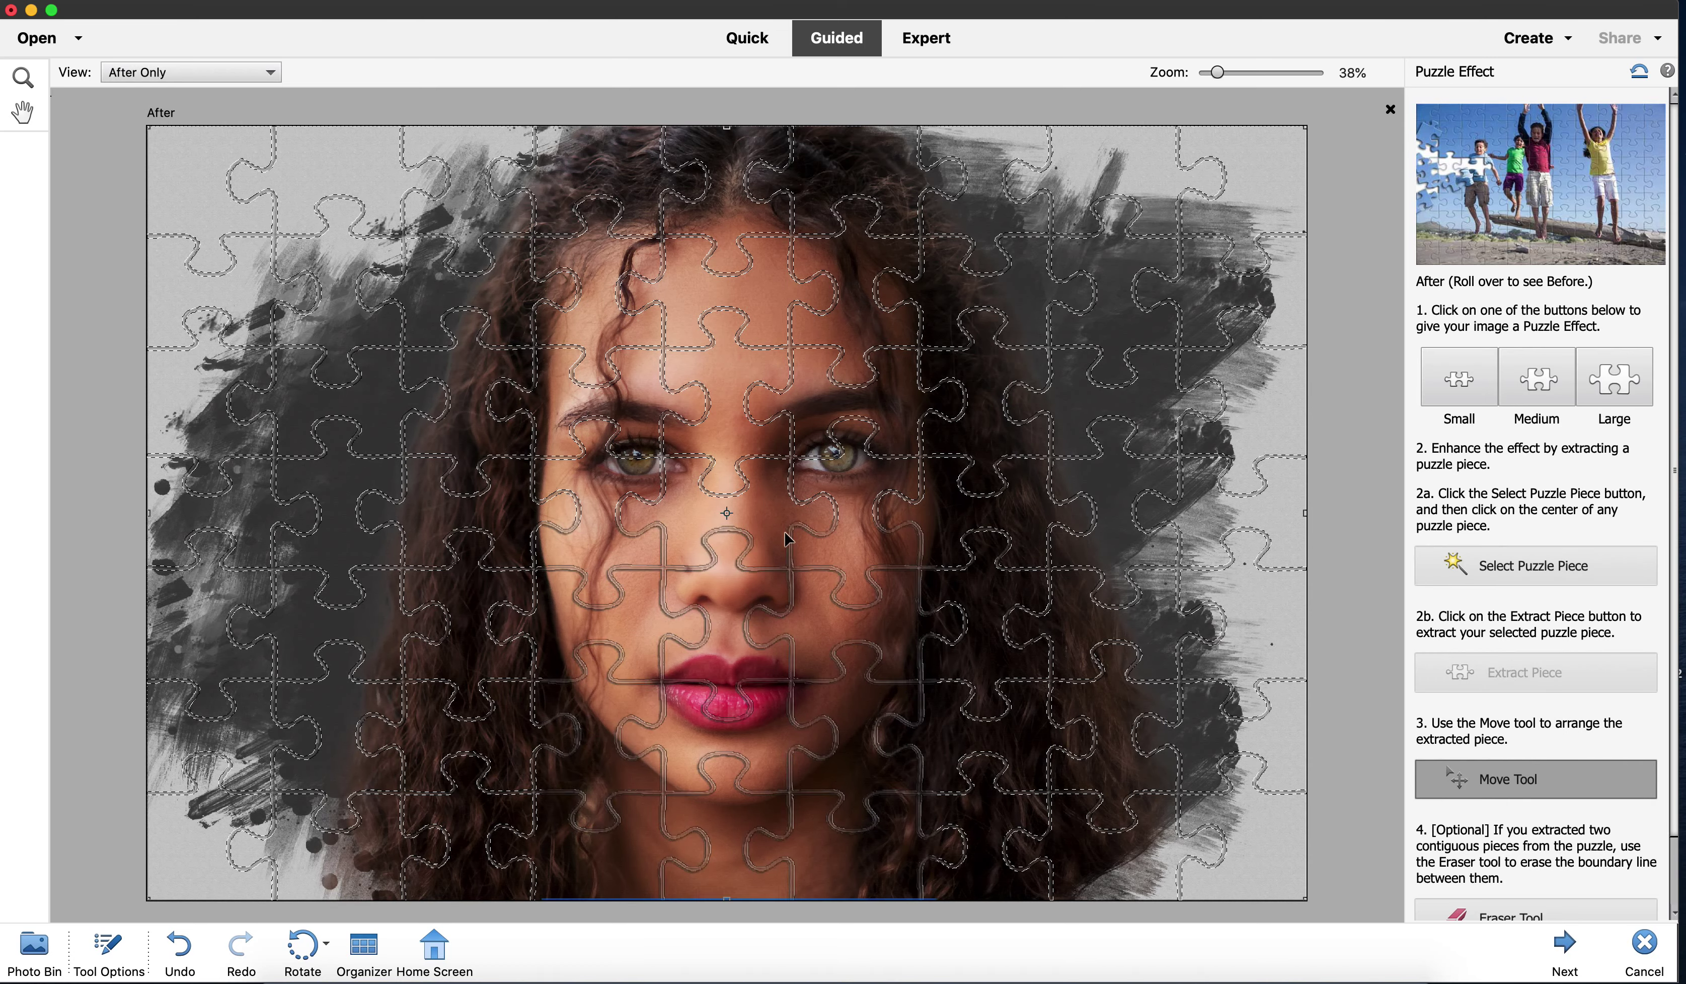
click(1533, 565)
click(1003, 515)
click(1505, 669)
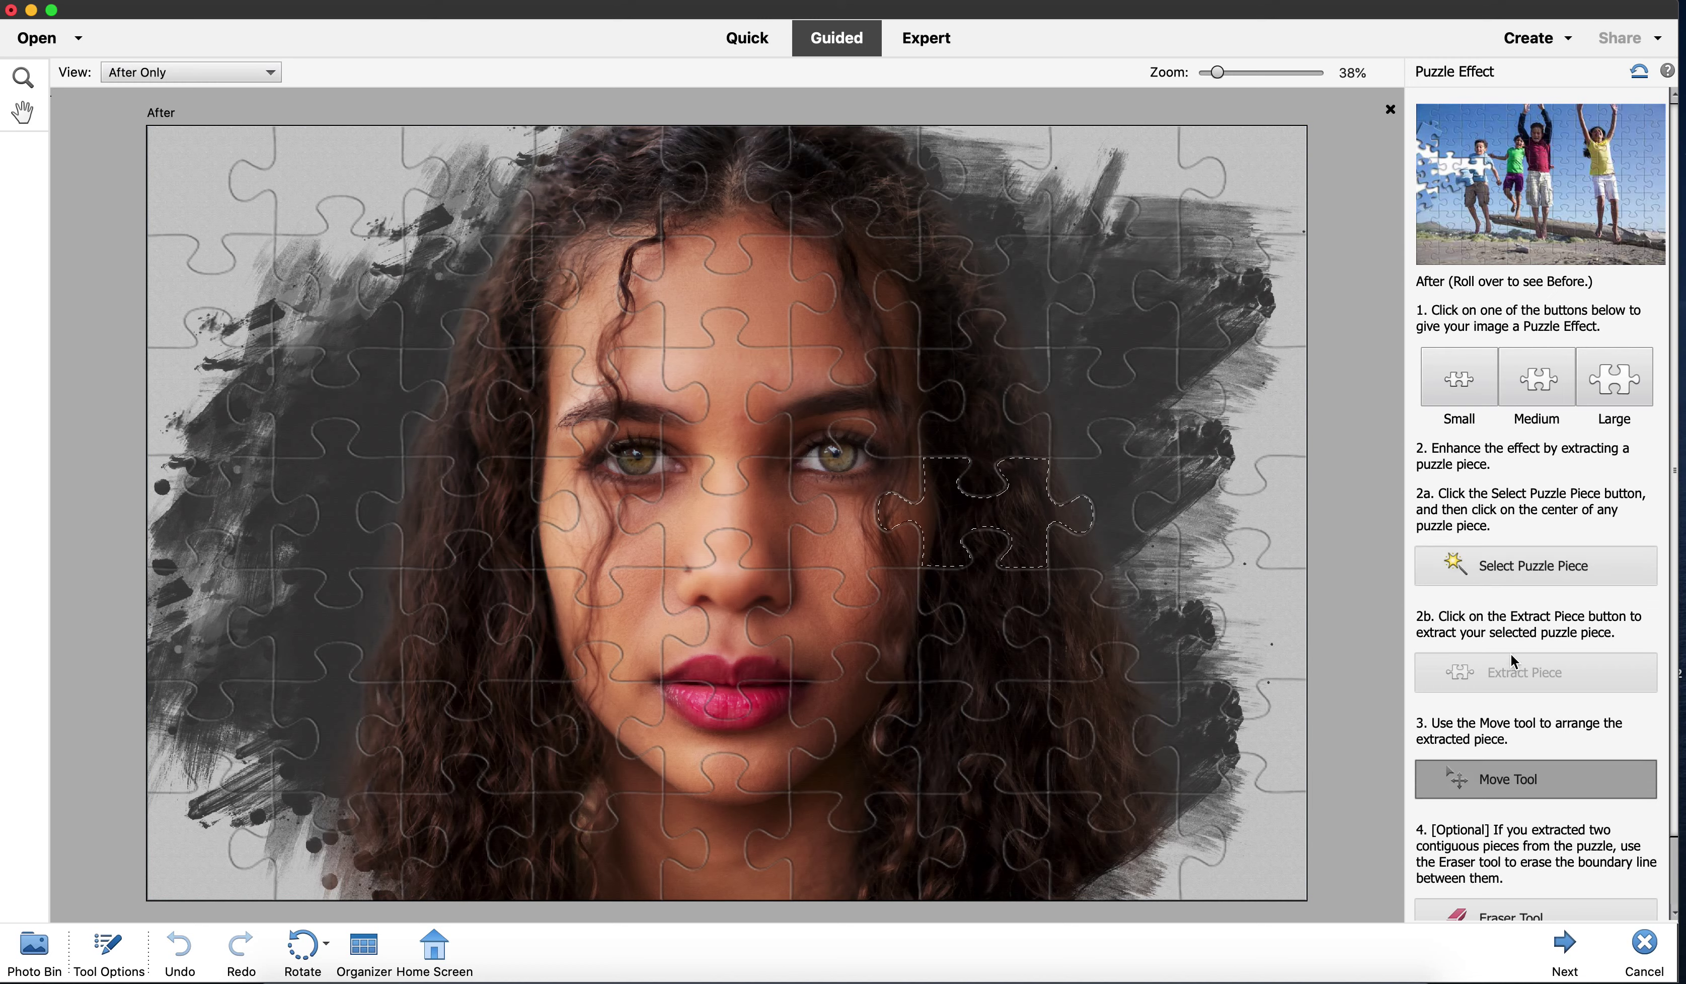
mouse_move(1027, 517)
mouse_down()
mouse_move(1020, 613)
mouse_move(1054, 608)
mouse_up()
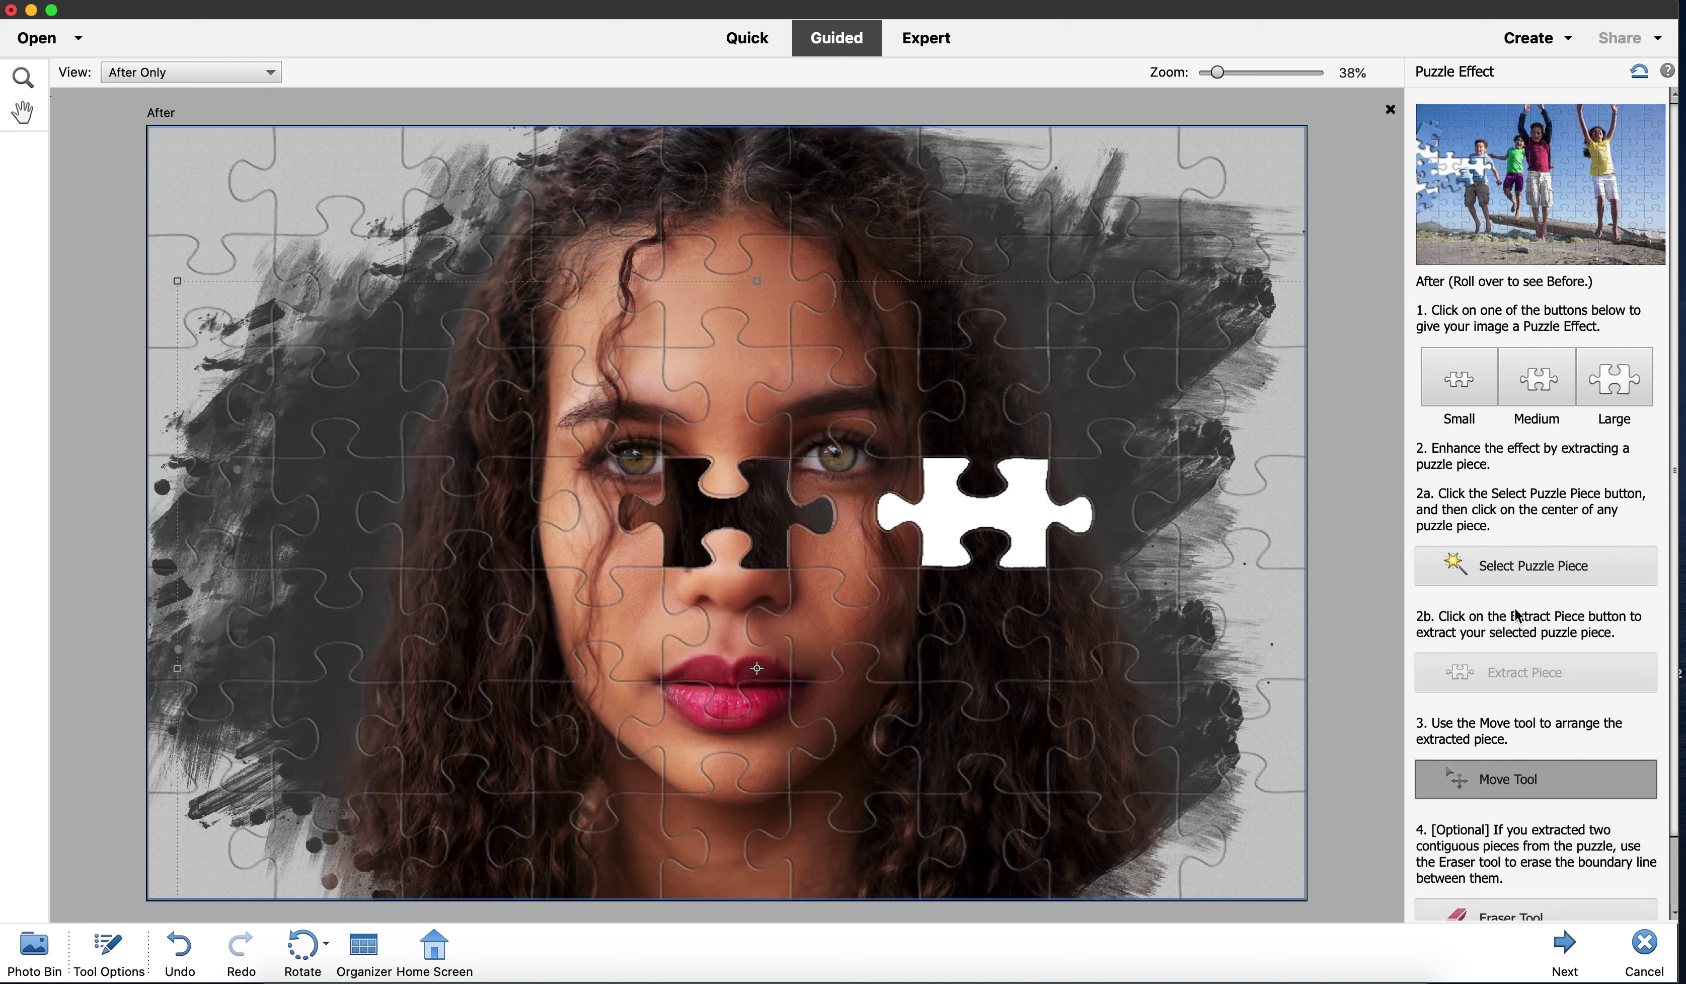
Extract the cheek piece beside the nose and move it up into the hole.
click(1520, 565)
click(889, 623)
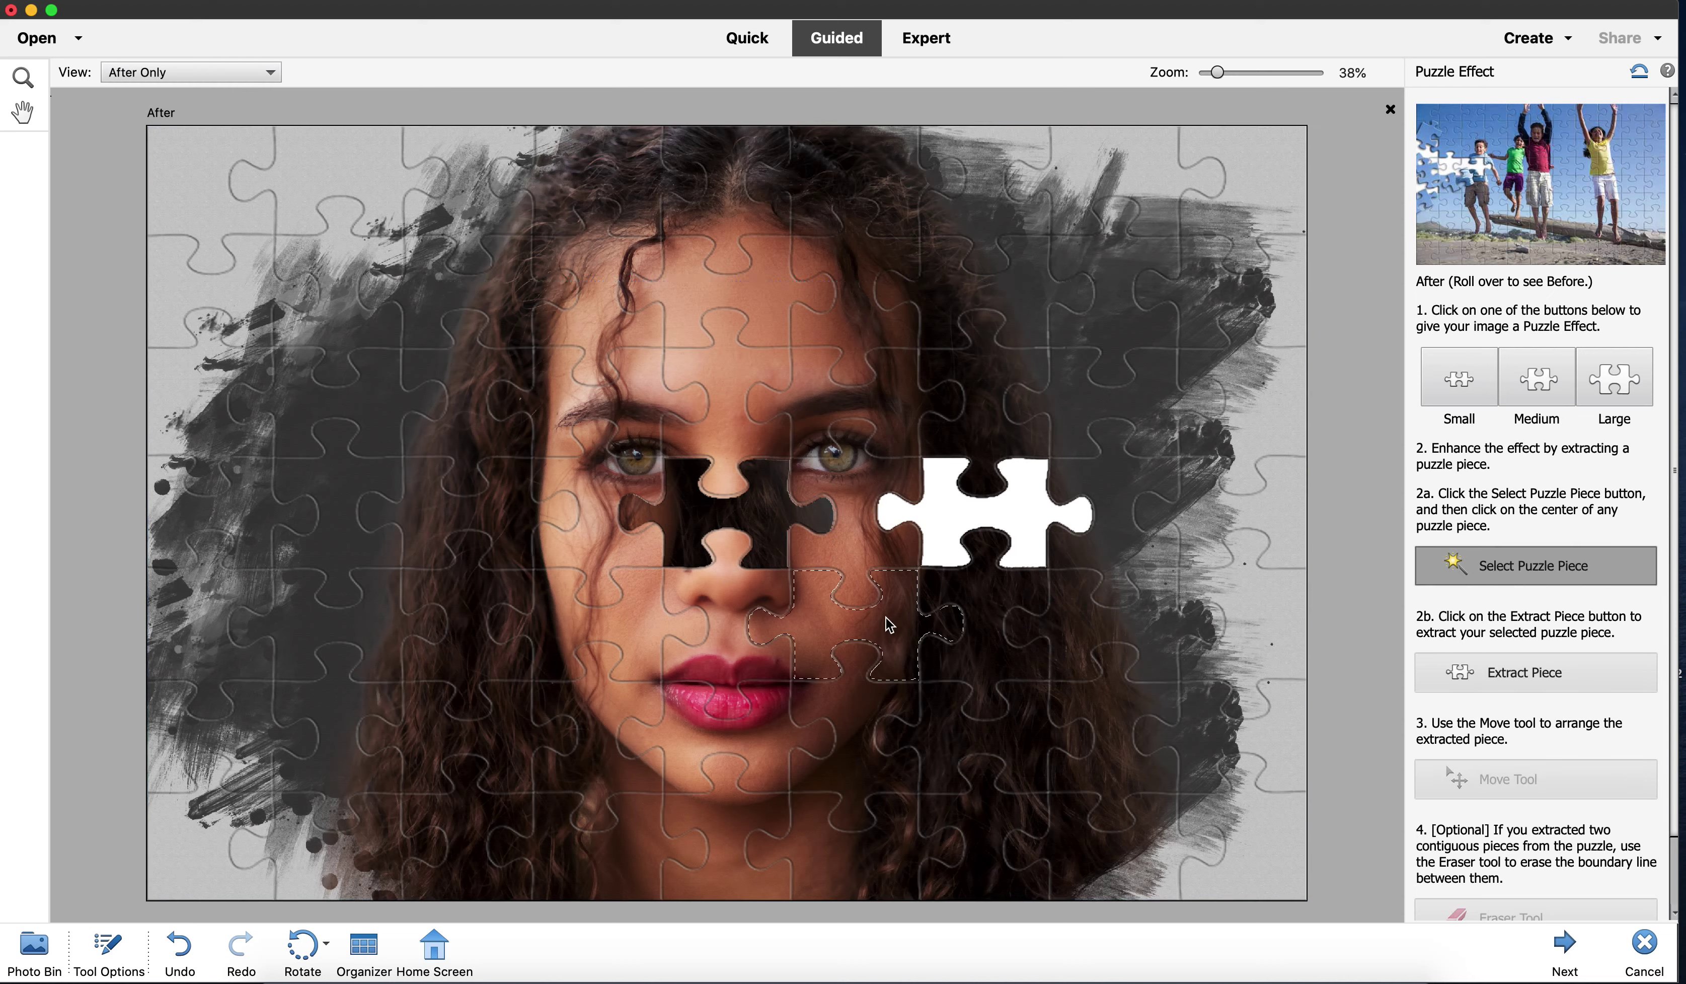
click(1505, 672)
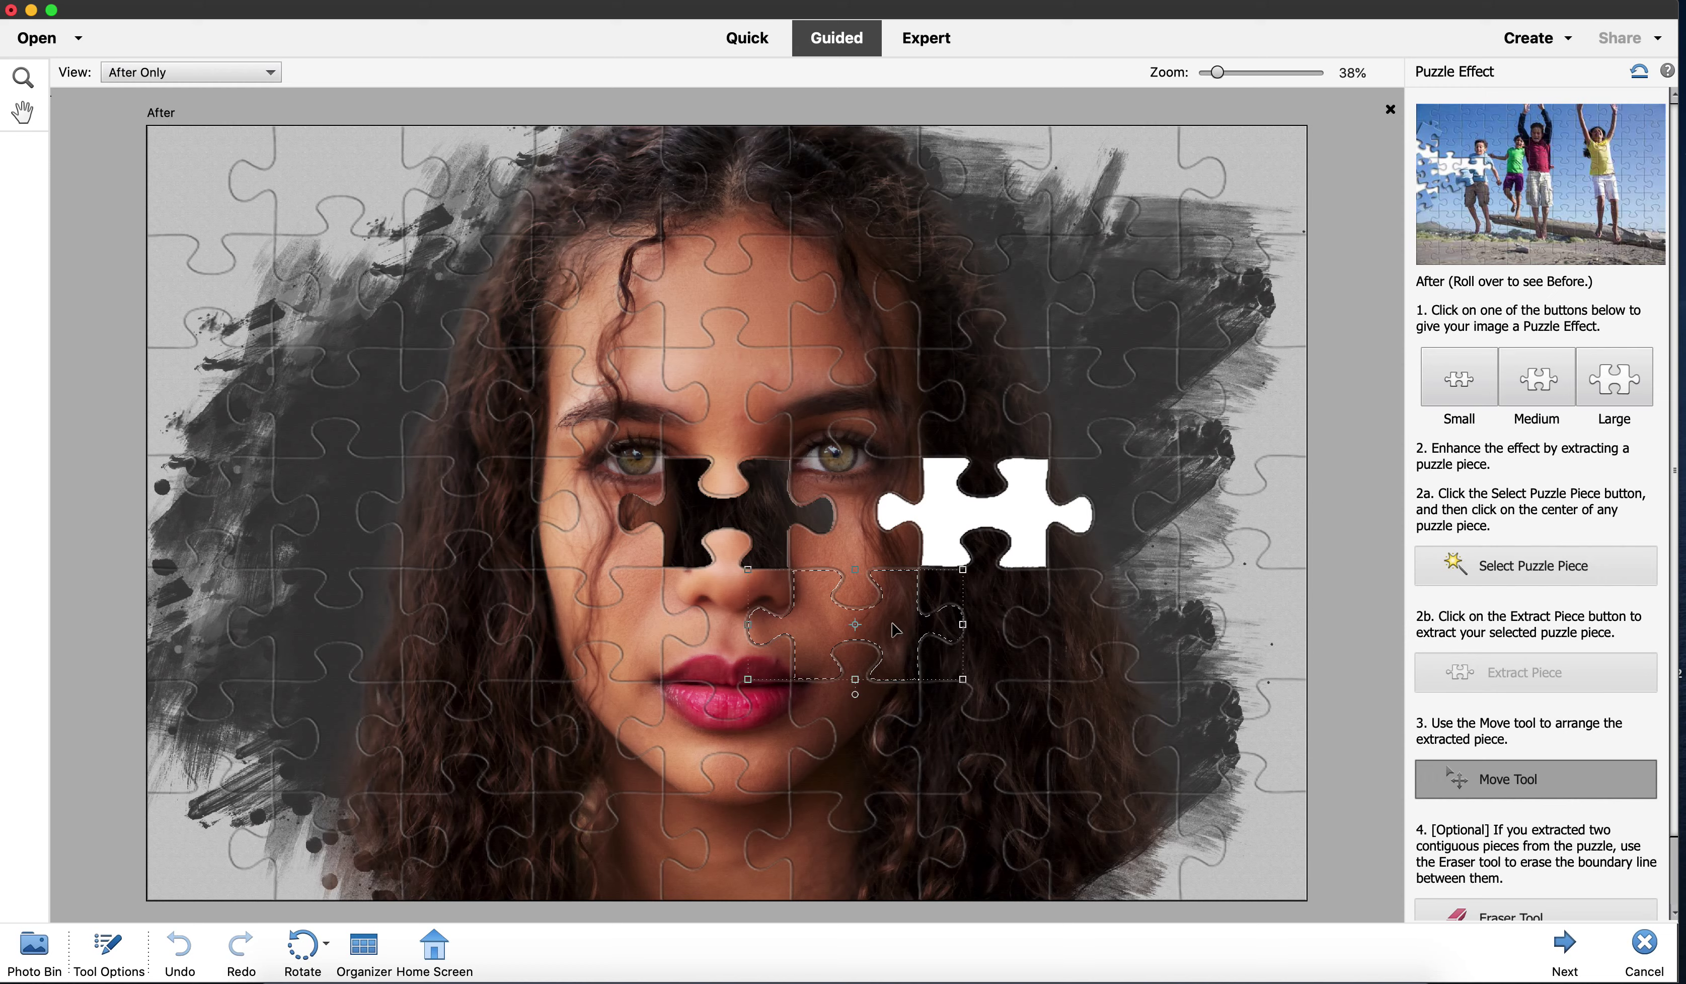
drag(893, 630, 763, 519)
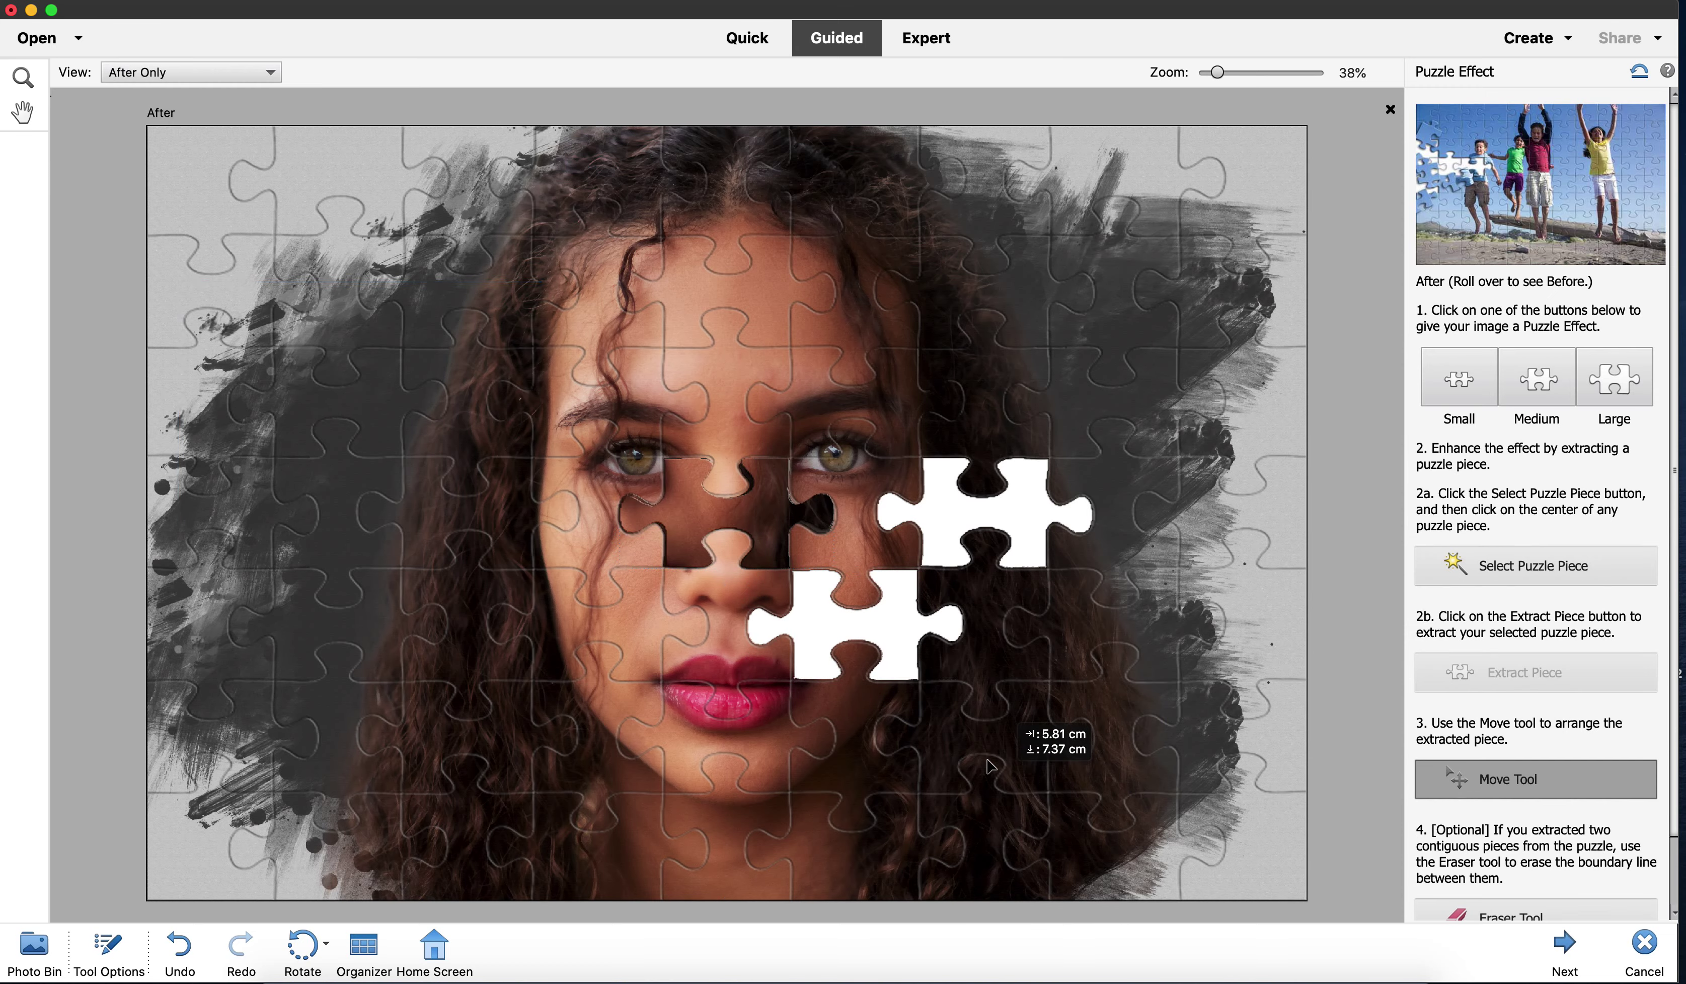
Shift the puzzle photo toward the lower right and finish the Puzzle edit.
drag(1211, 557, 1363, 671)
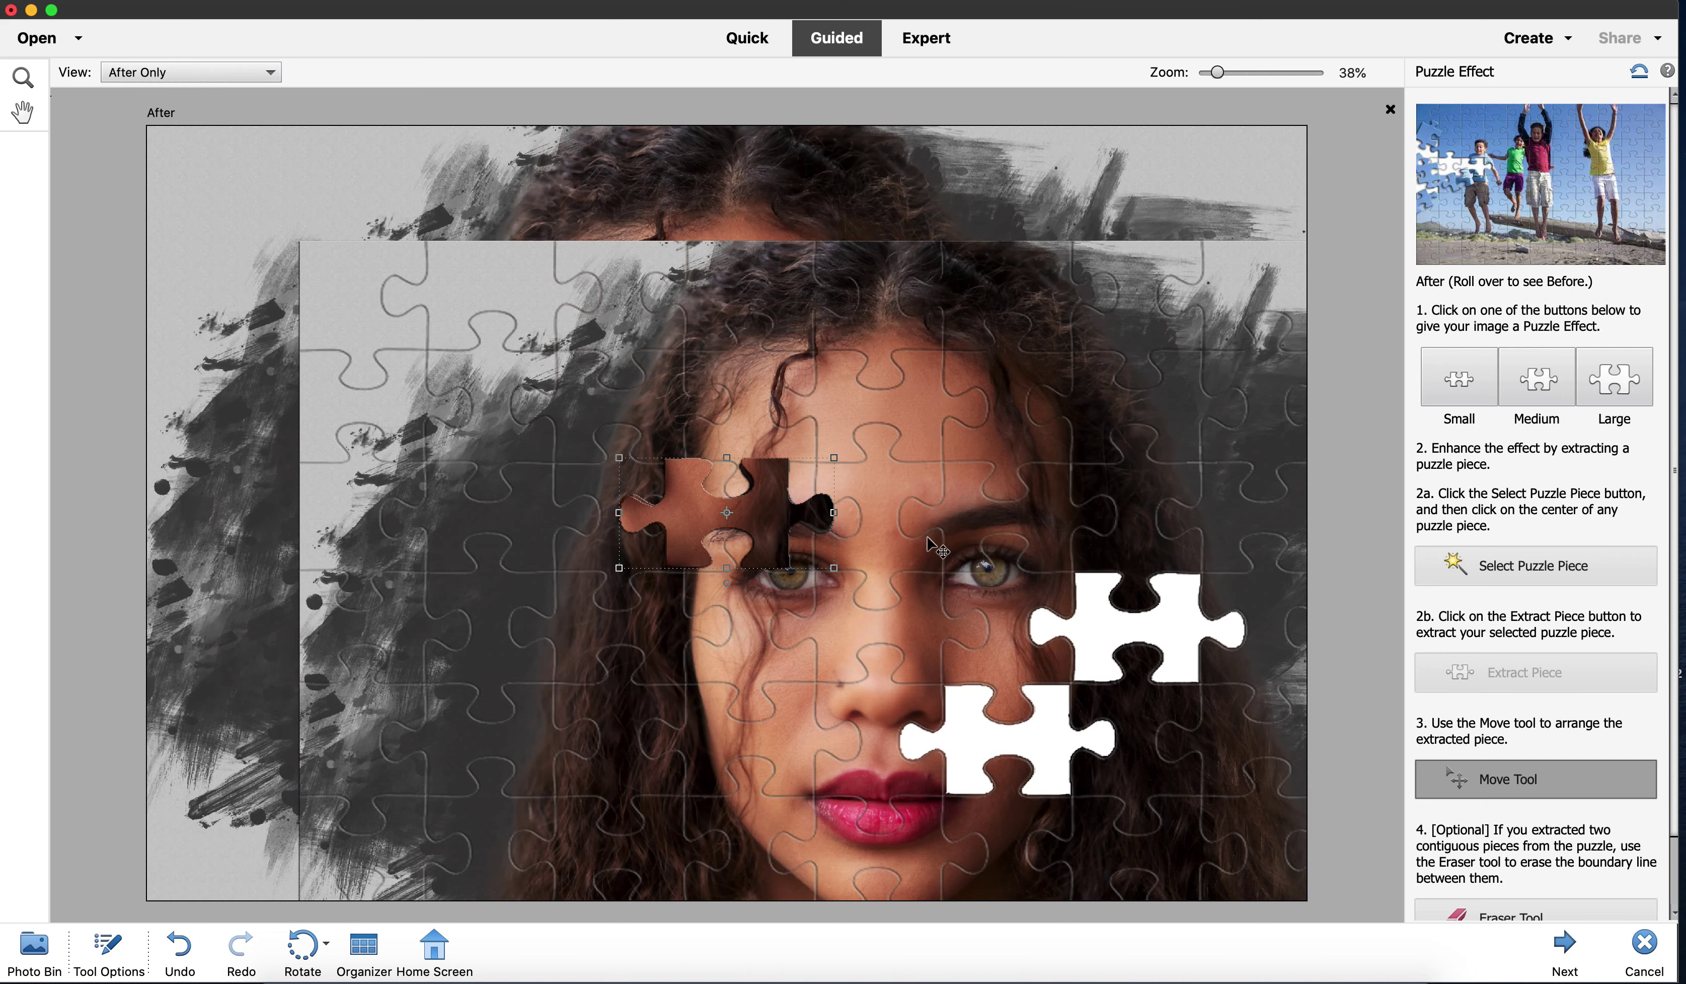
mouse_move(732, 318)
mouse_down()
mouse_move(833, 447)
mouse_move(778, 443)
mouse_move(1335, 661)
mouse_up()
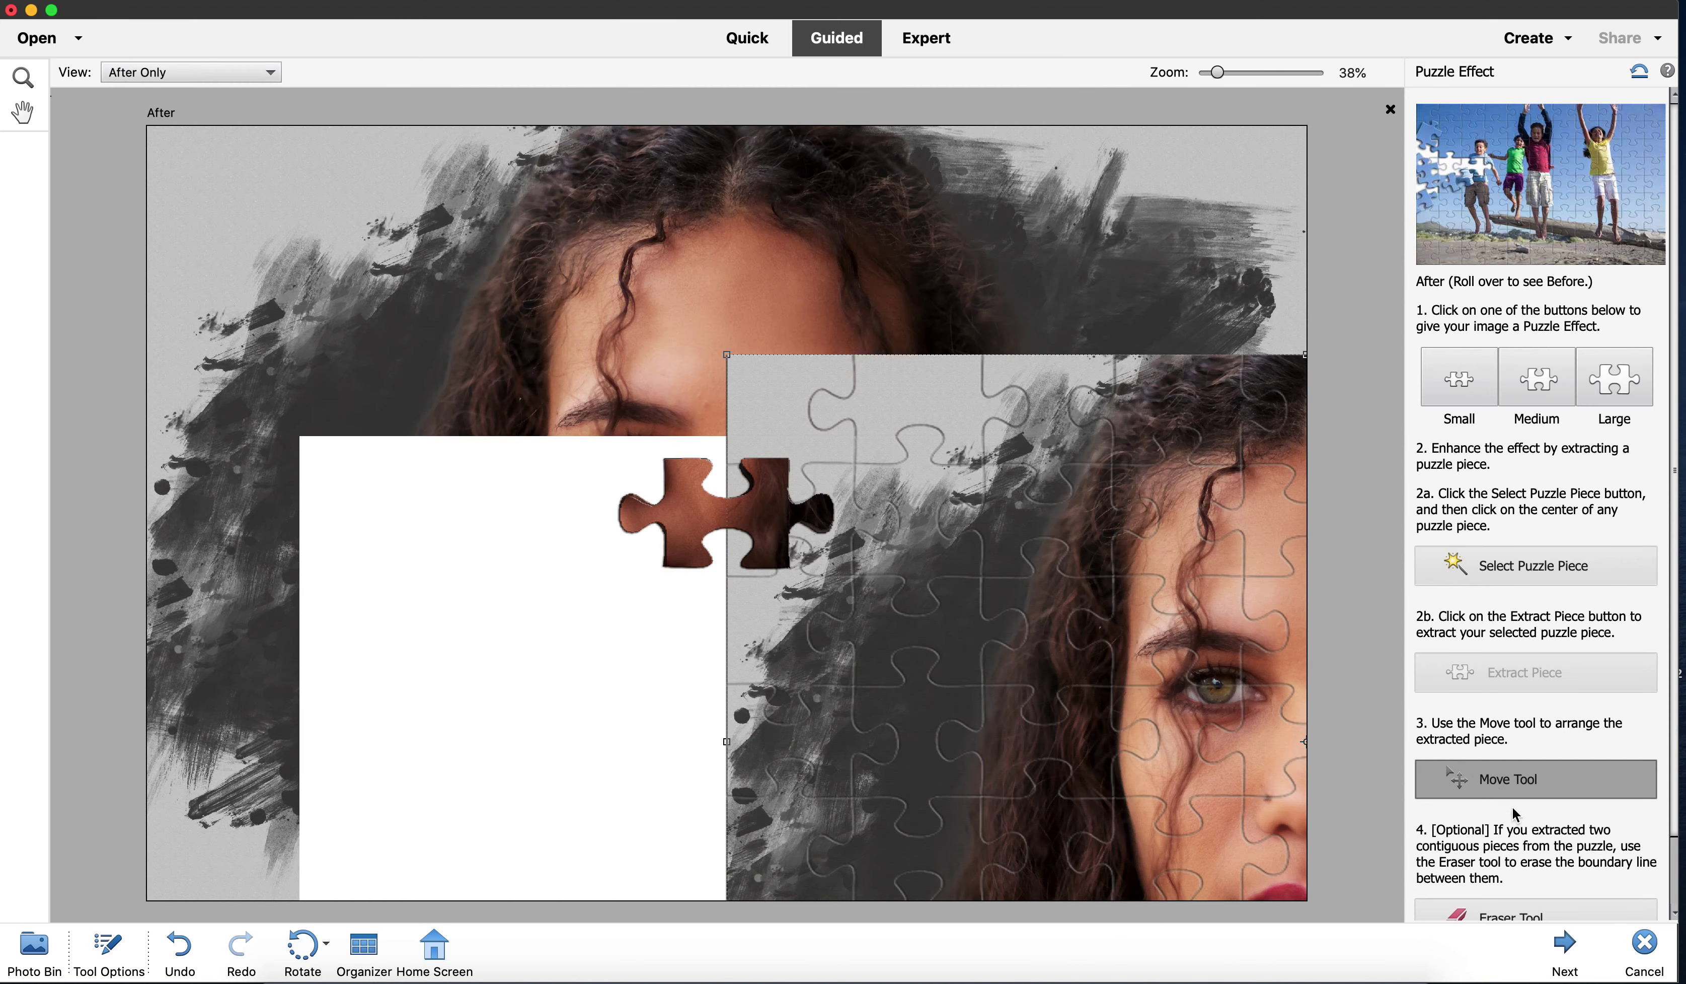
scroll(1513, 820, down, 2)
scroll(1513, 821, down, 1)
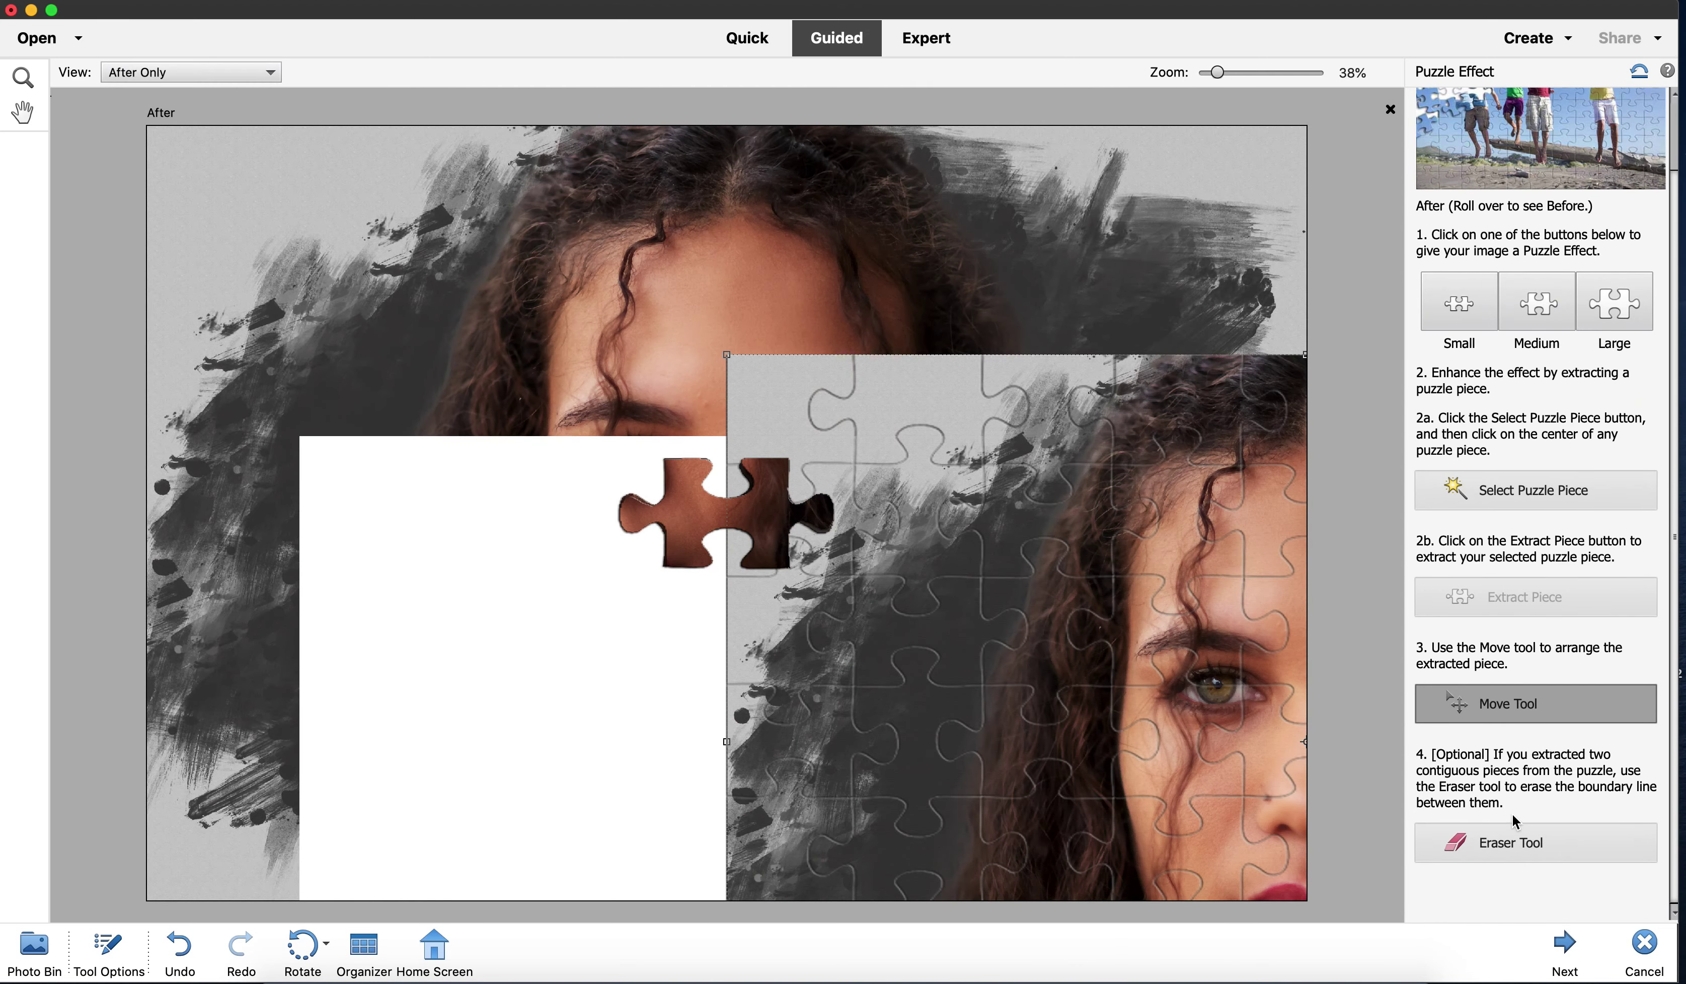
click(1645, 942)
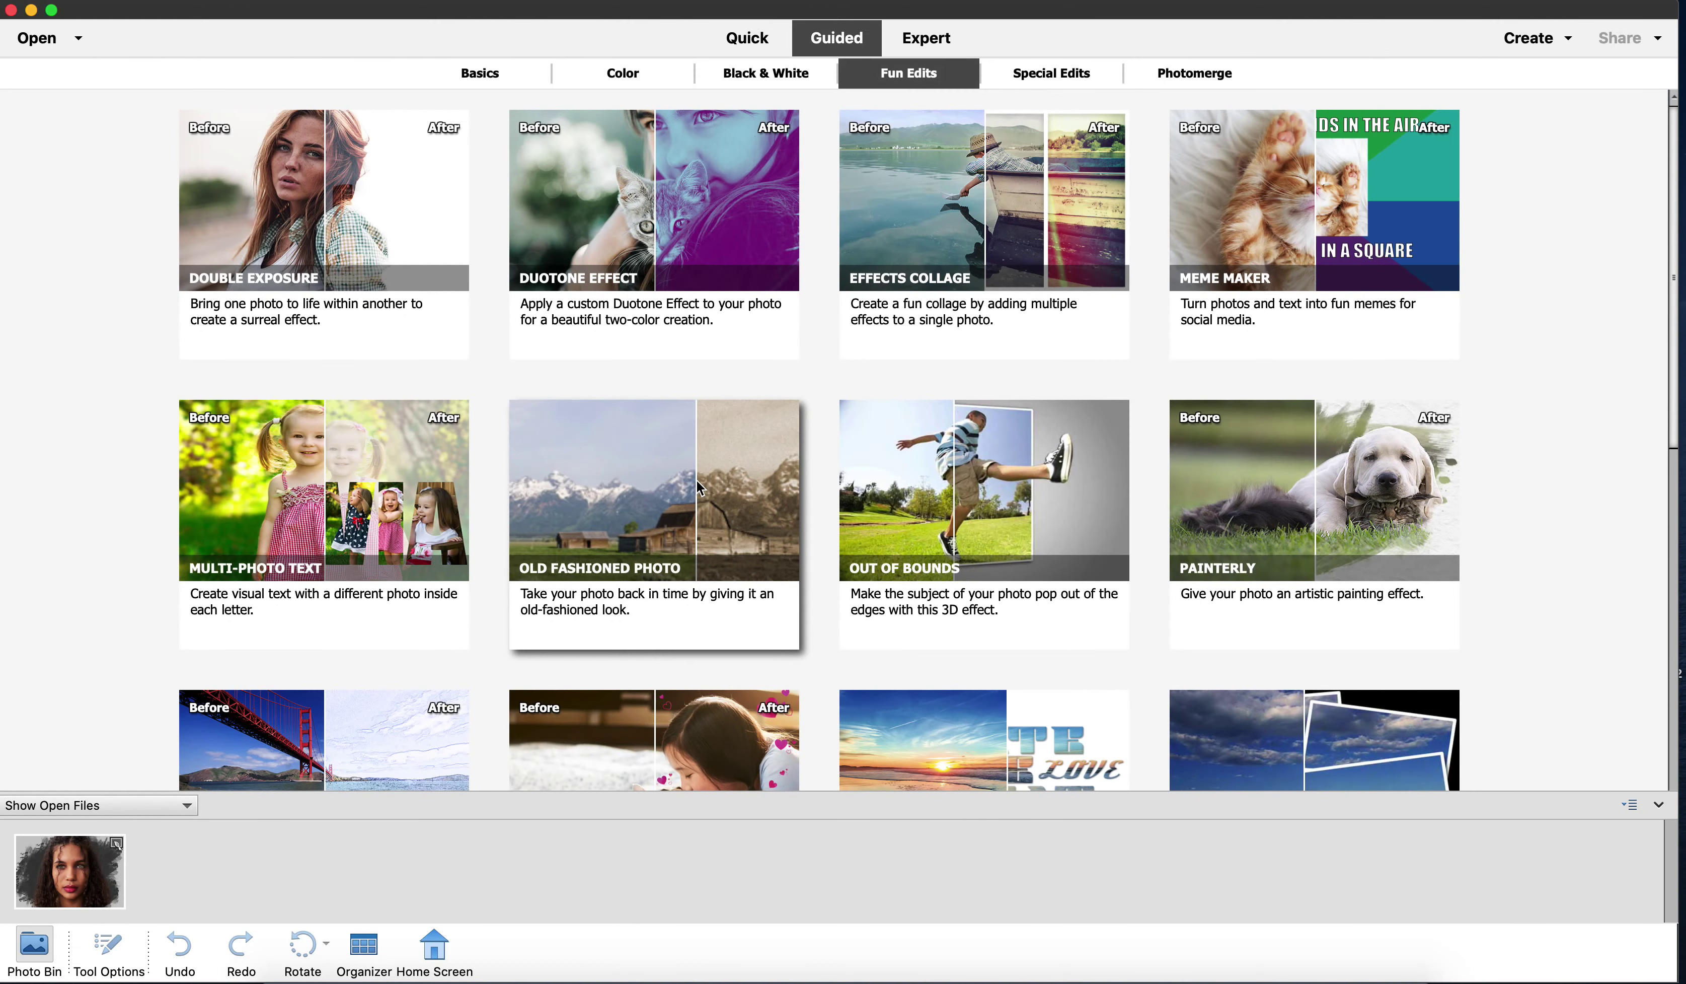
Open Duotone Effect and compare the purple-blue, red, orange, green and yellow presets.
click(652, 286)
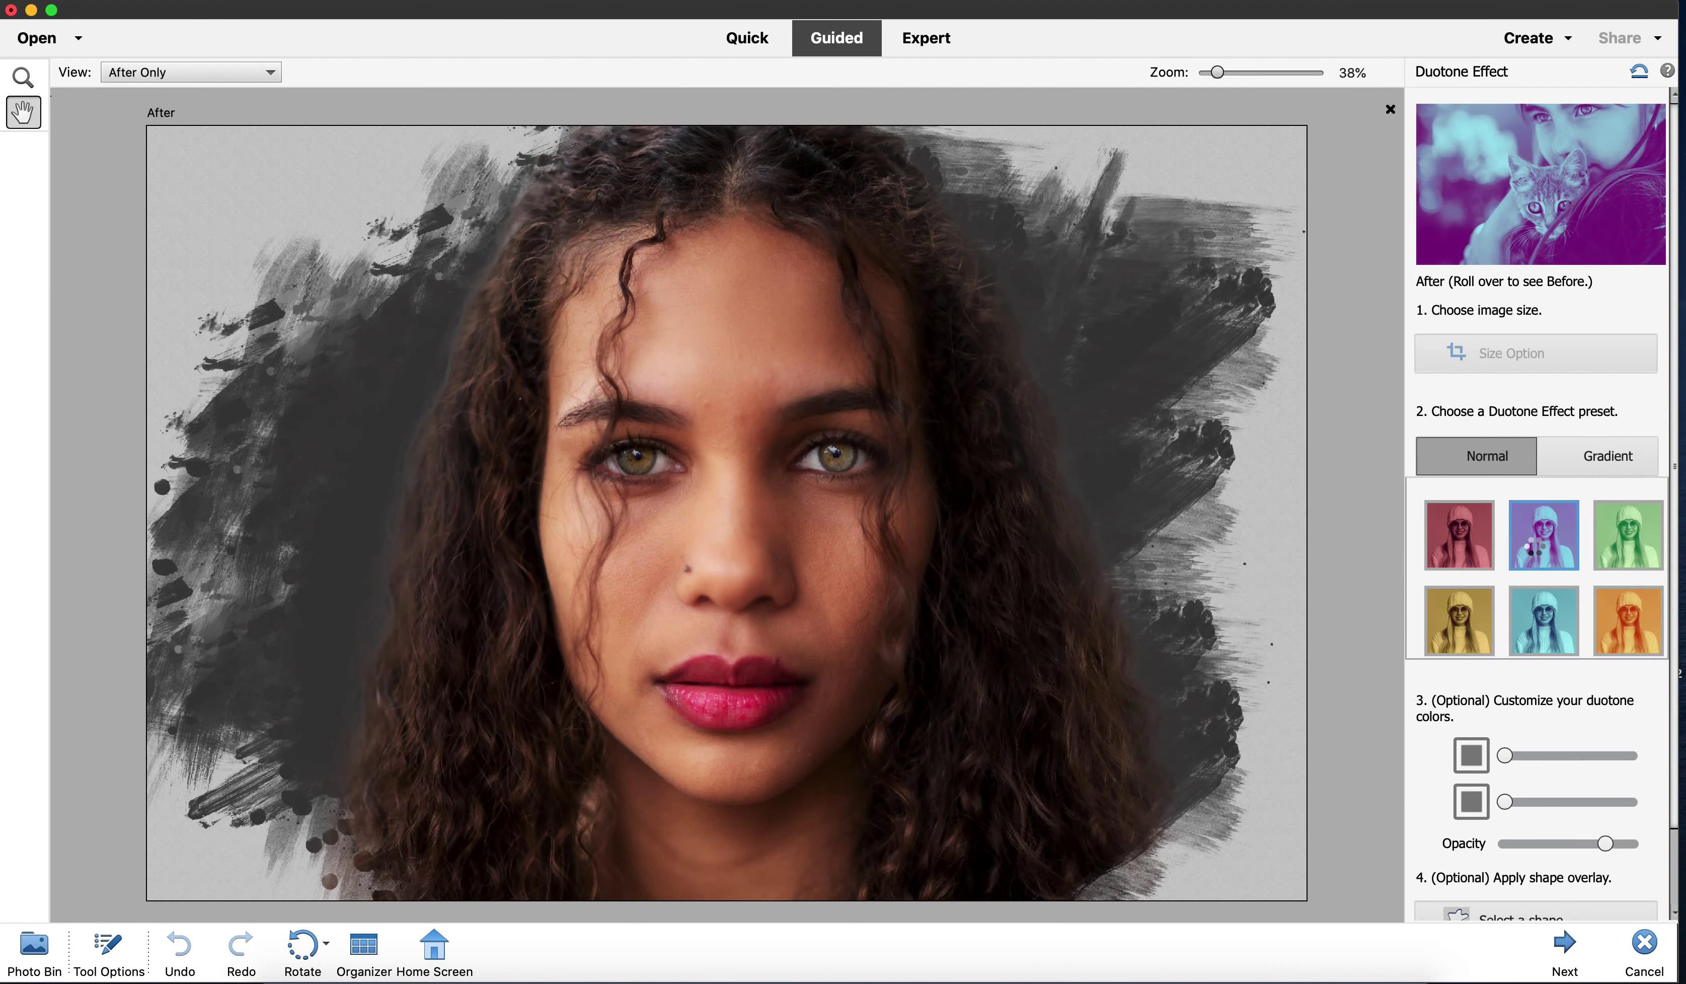
click(1535, 549)
click(1476, 540)
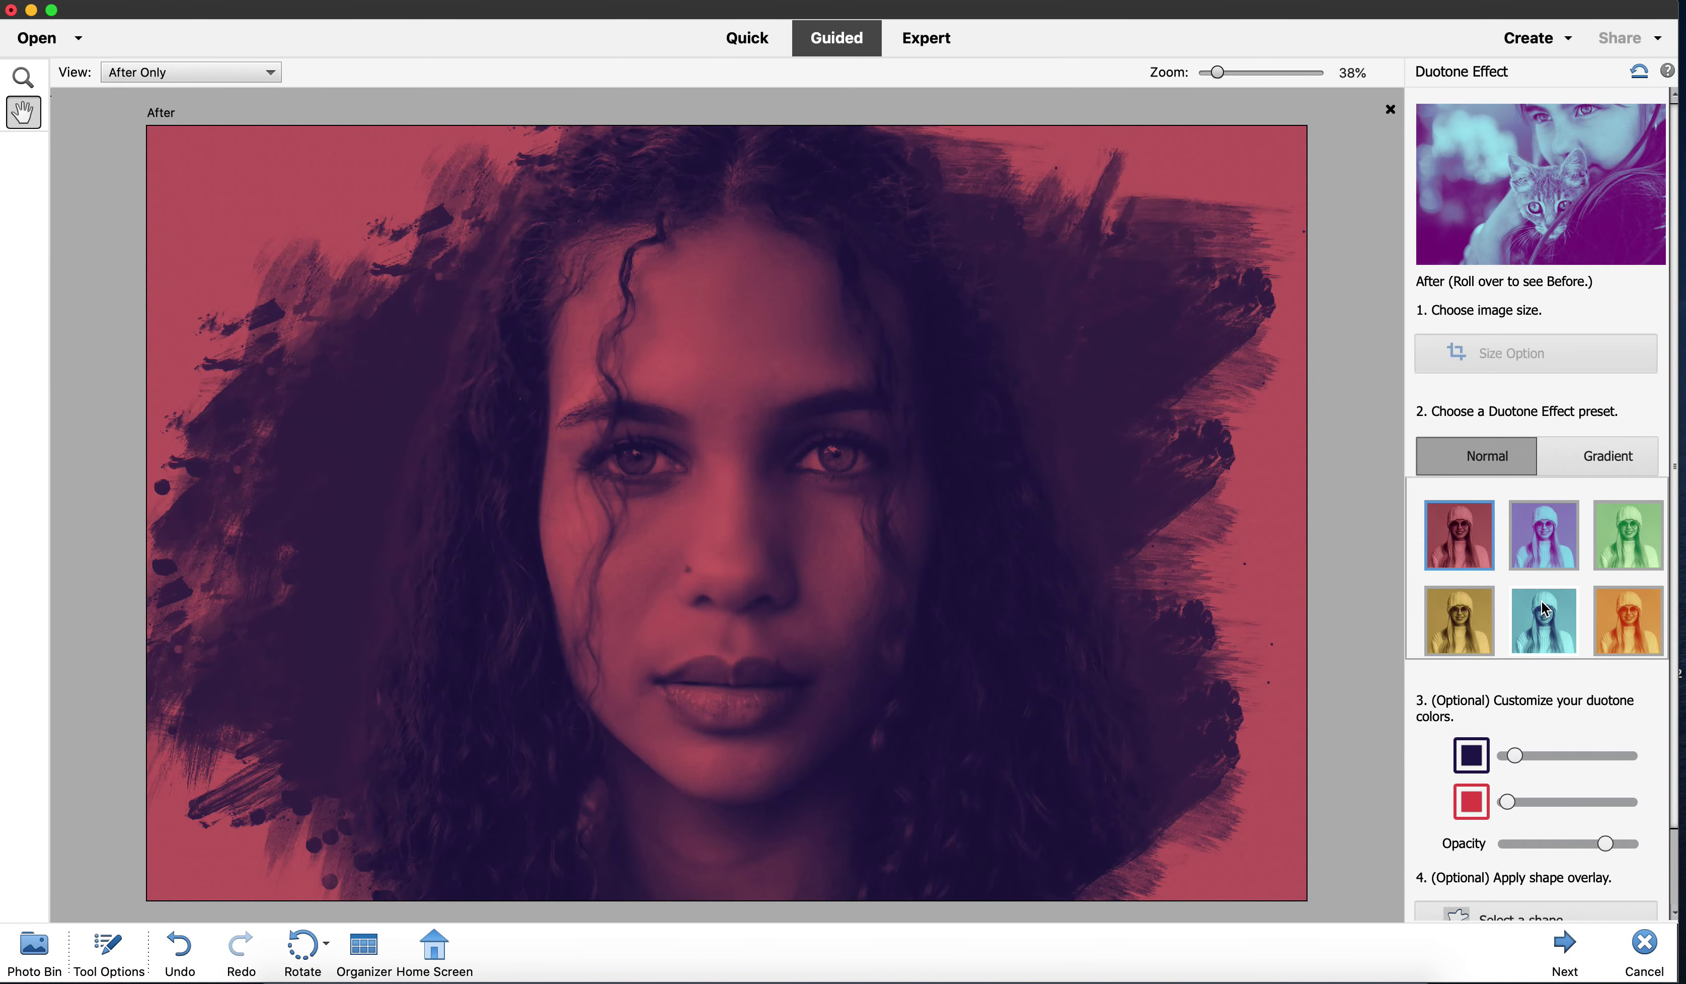
scroll(1542, 740, down, 3)
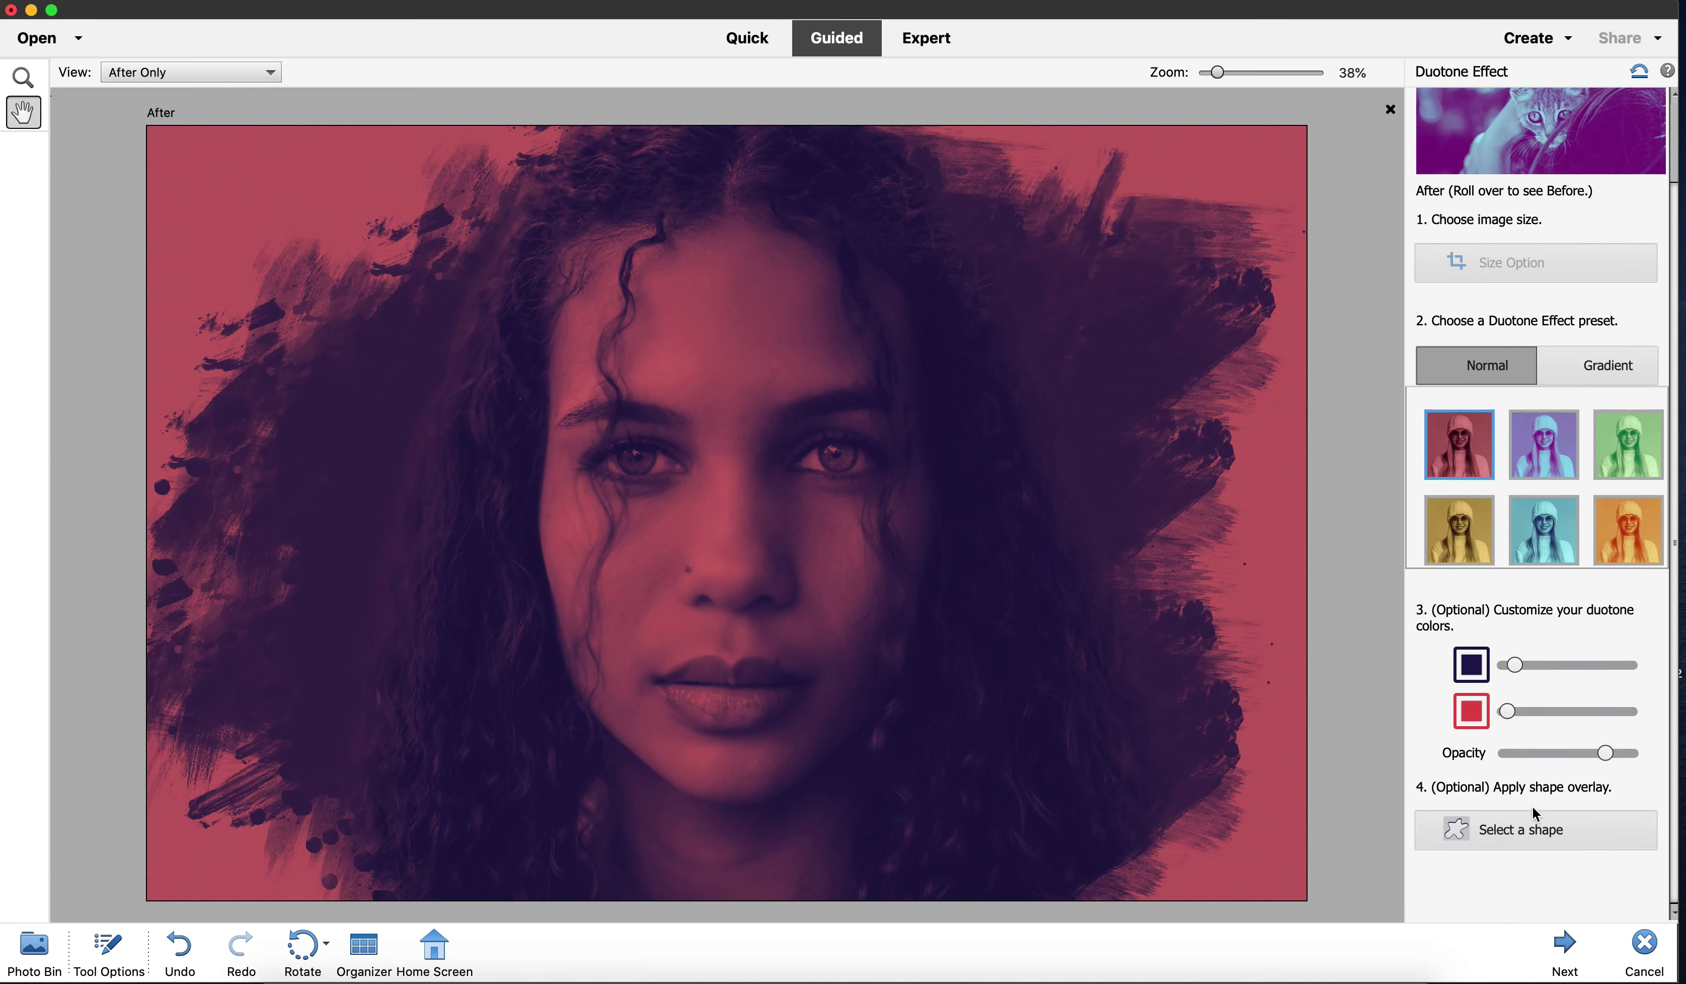
click(1651, 573)
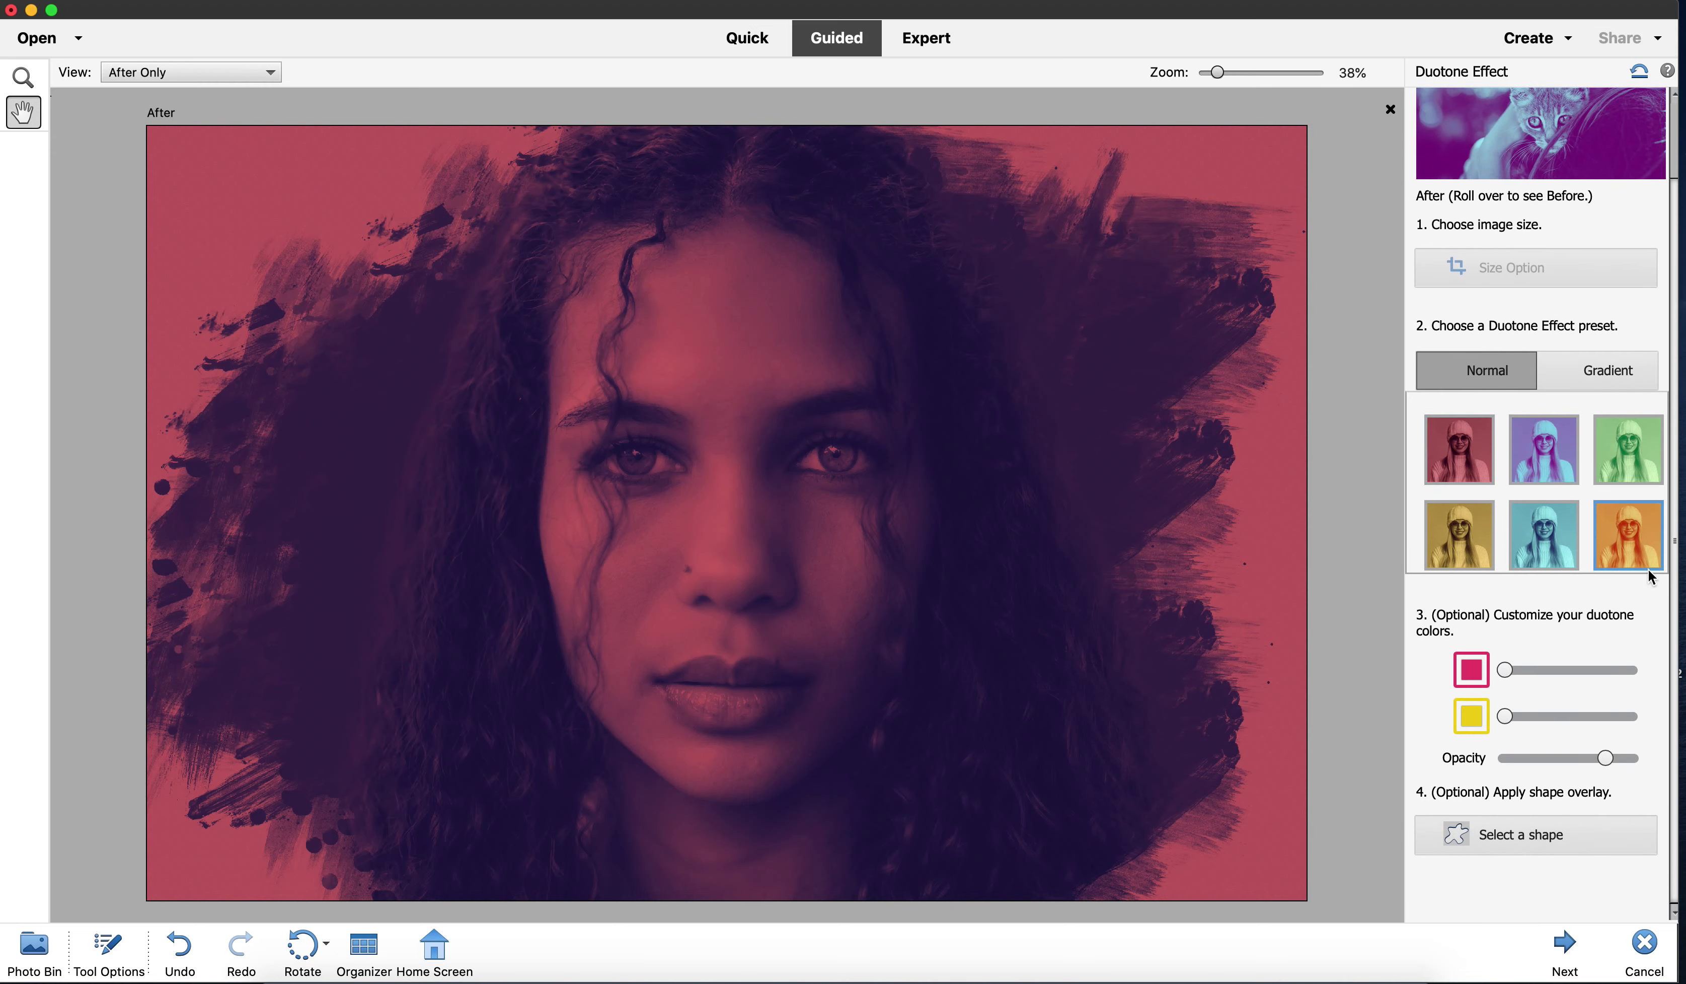
click(1650, 460)
click(1459, 551)
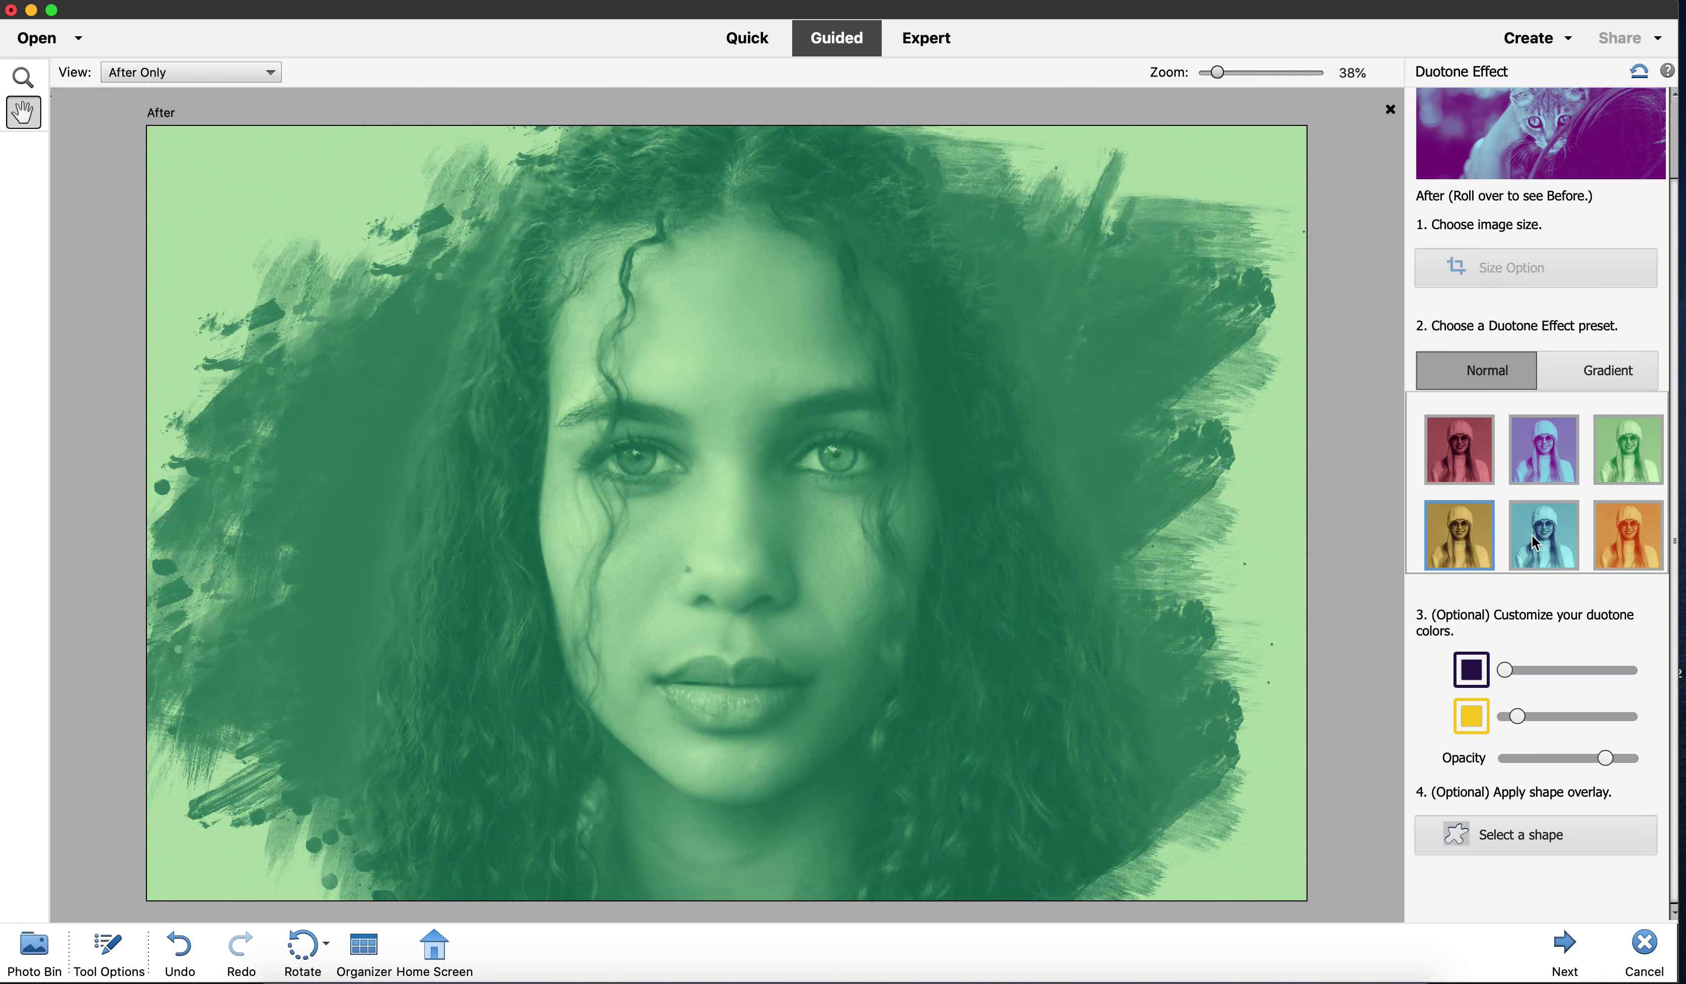
Settle on the red duotone preset and finish the Duotone edit.
click(1548, 535)
click(1546, 468)
click(1613, 456)
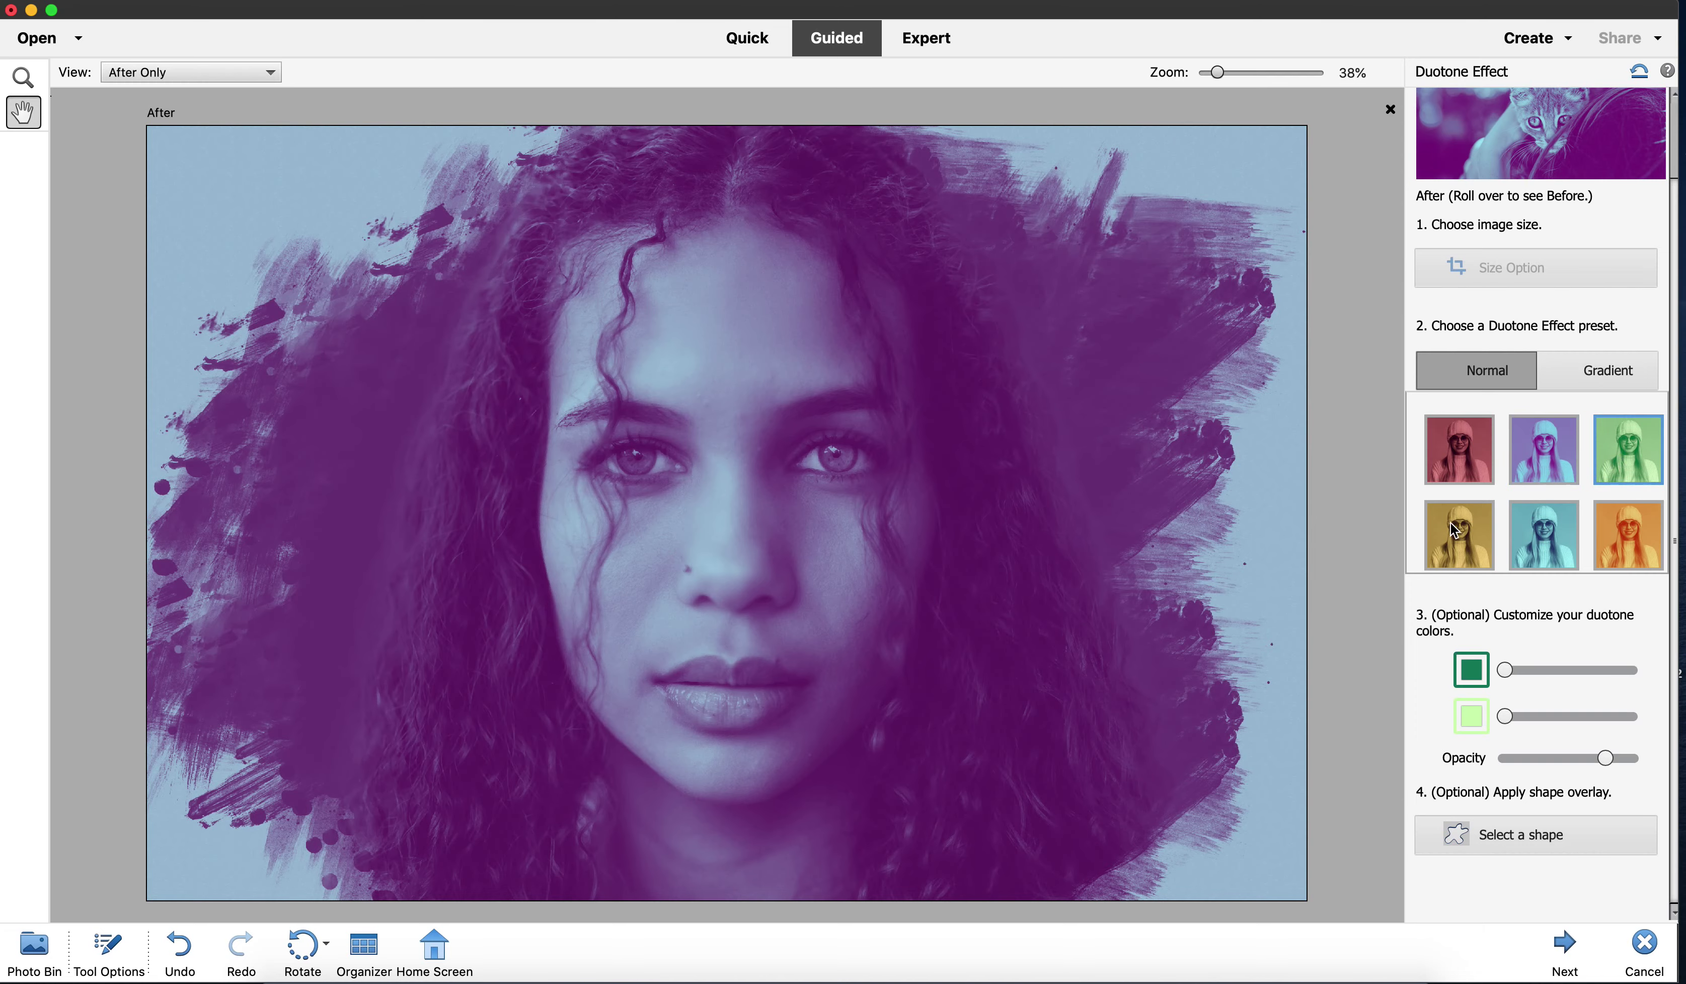
click(1467, 460)
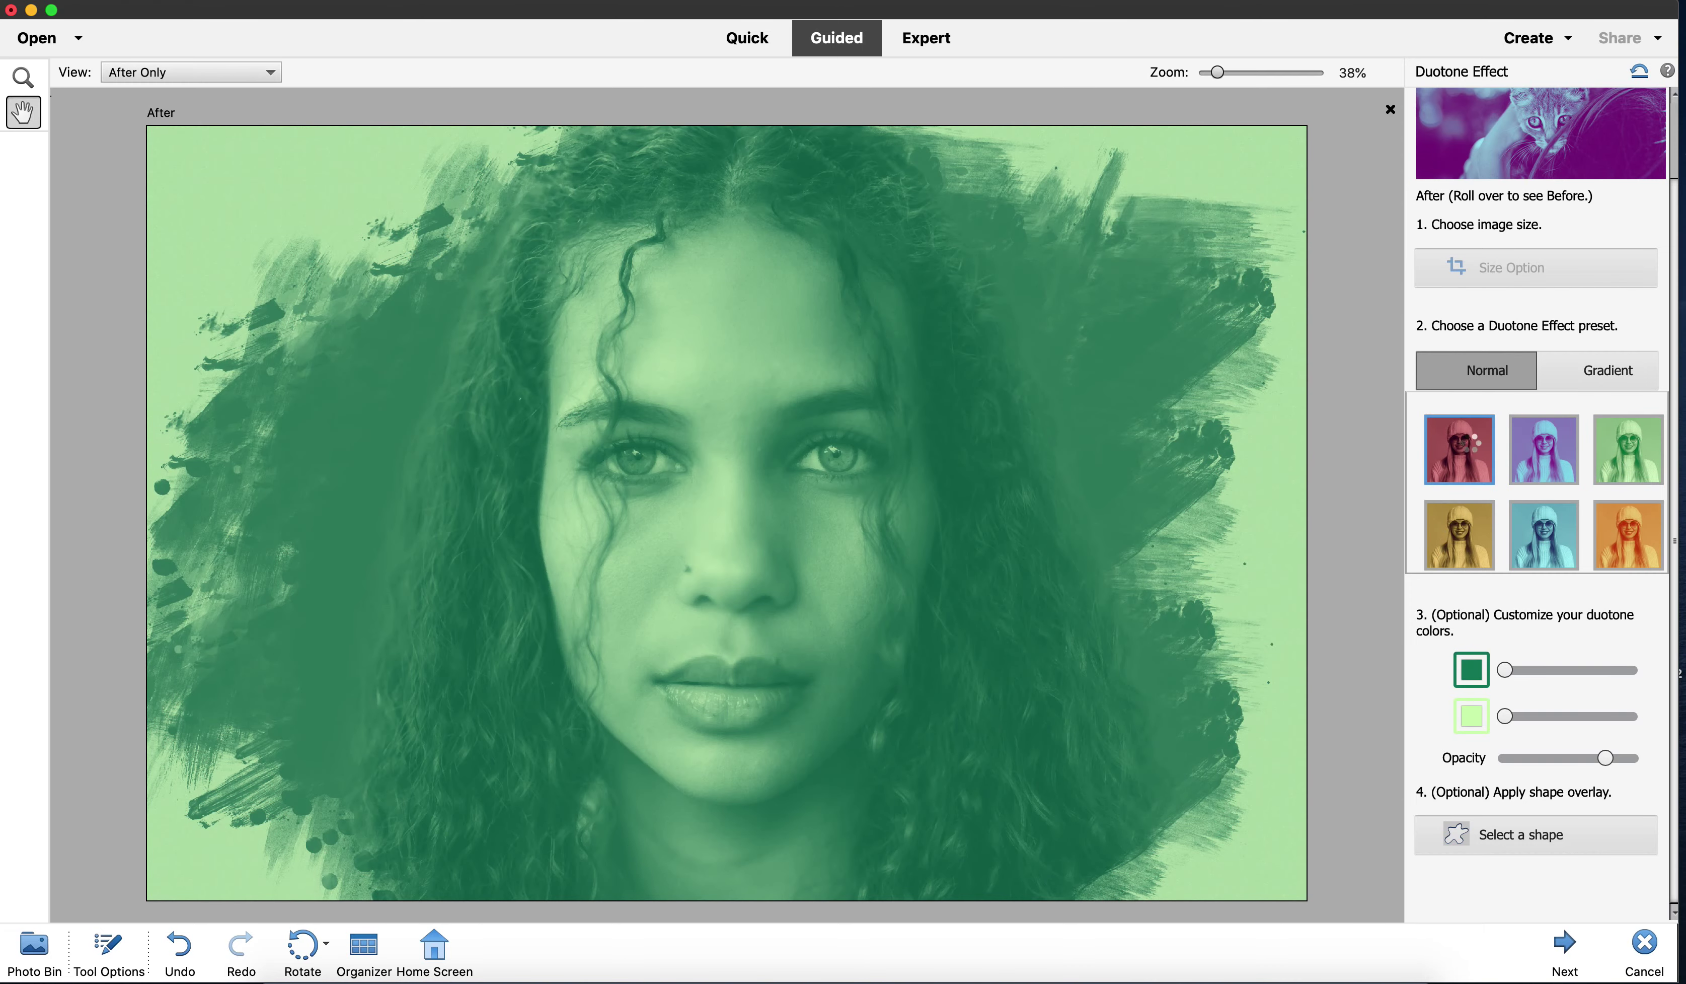
click(1522, 445)
click(1457, 460)
click(1566, 944)
click(1644, 945)
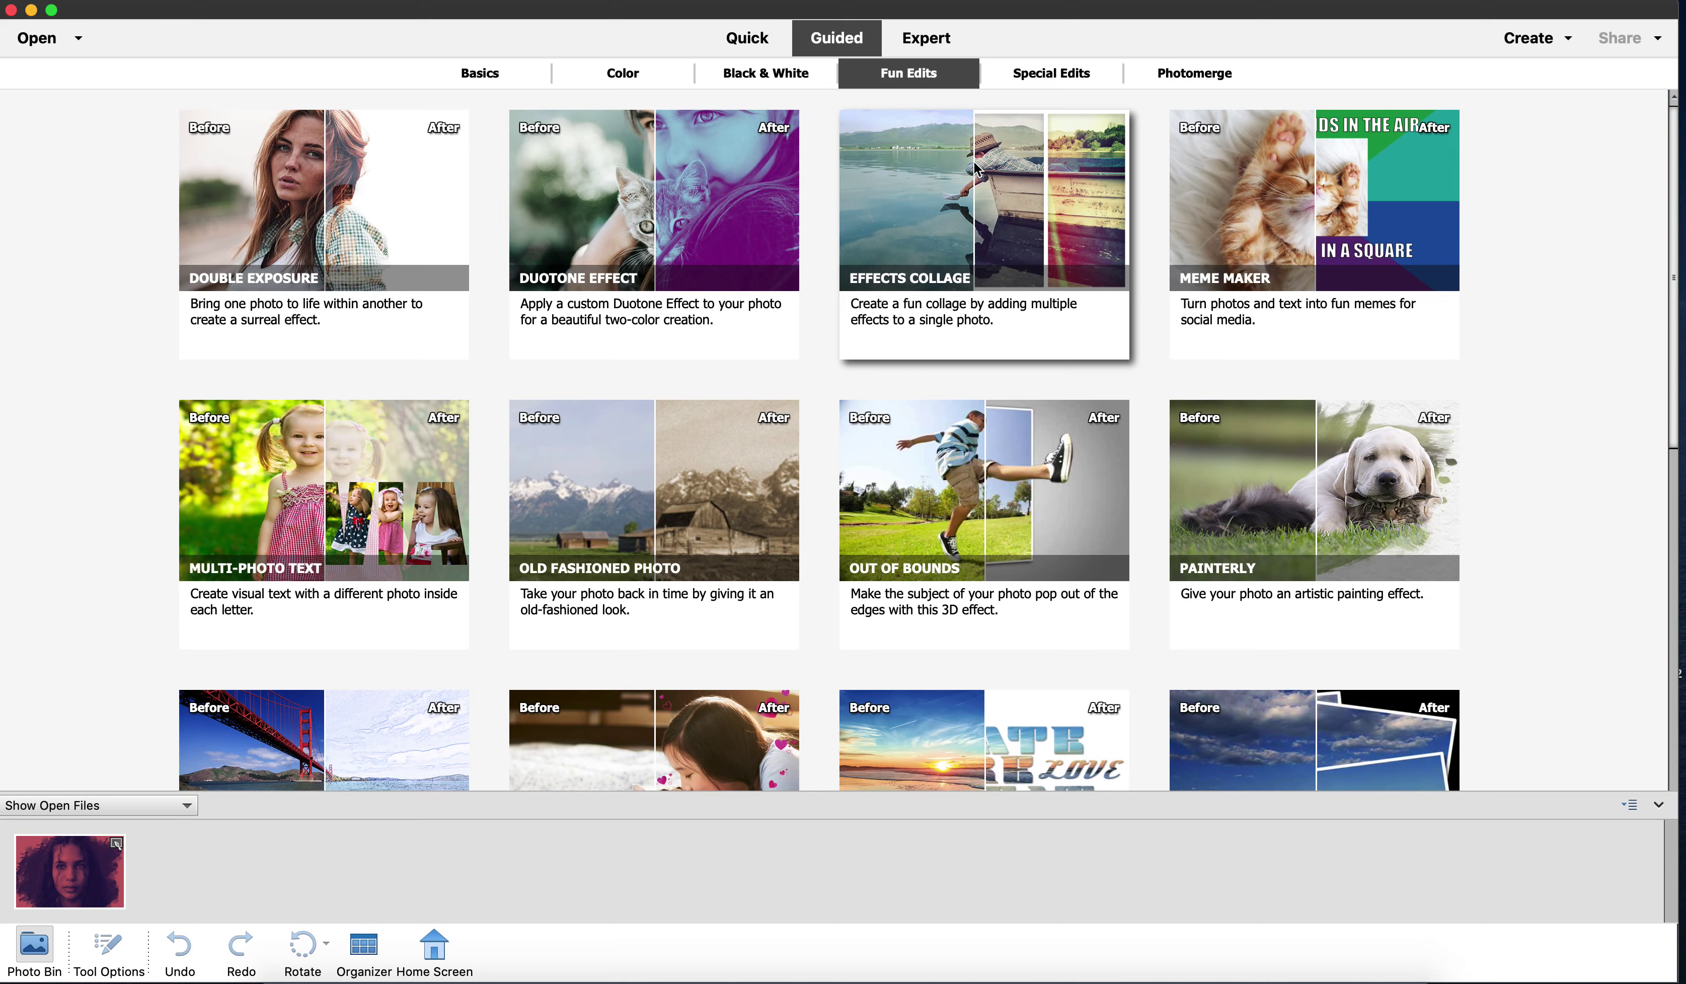
Open Meme Maker, build the meme template around the photo, and select the top caption.
scroll(909, 409, down, 1)
scroll(909, 408, up, 1)
click(1238, 235)
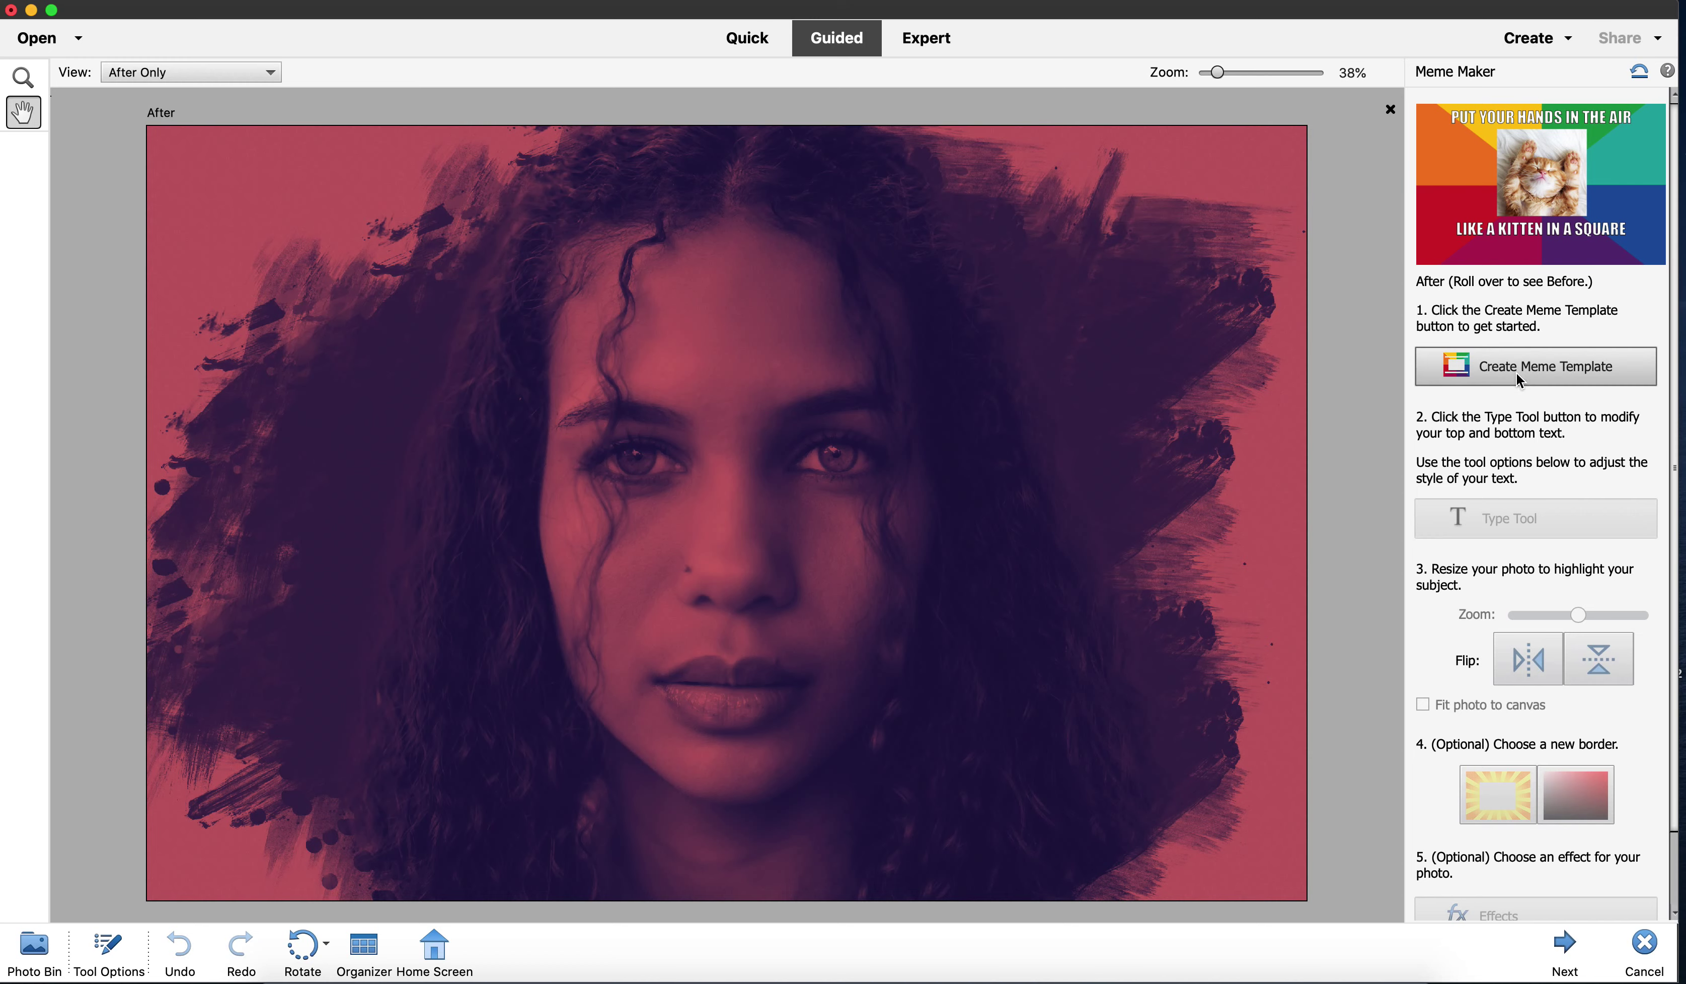
click(1516, 372)
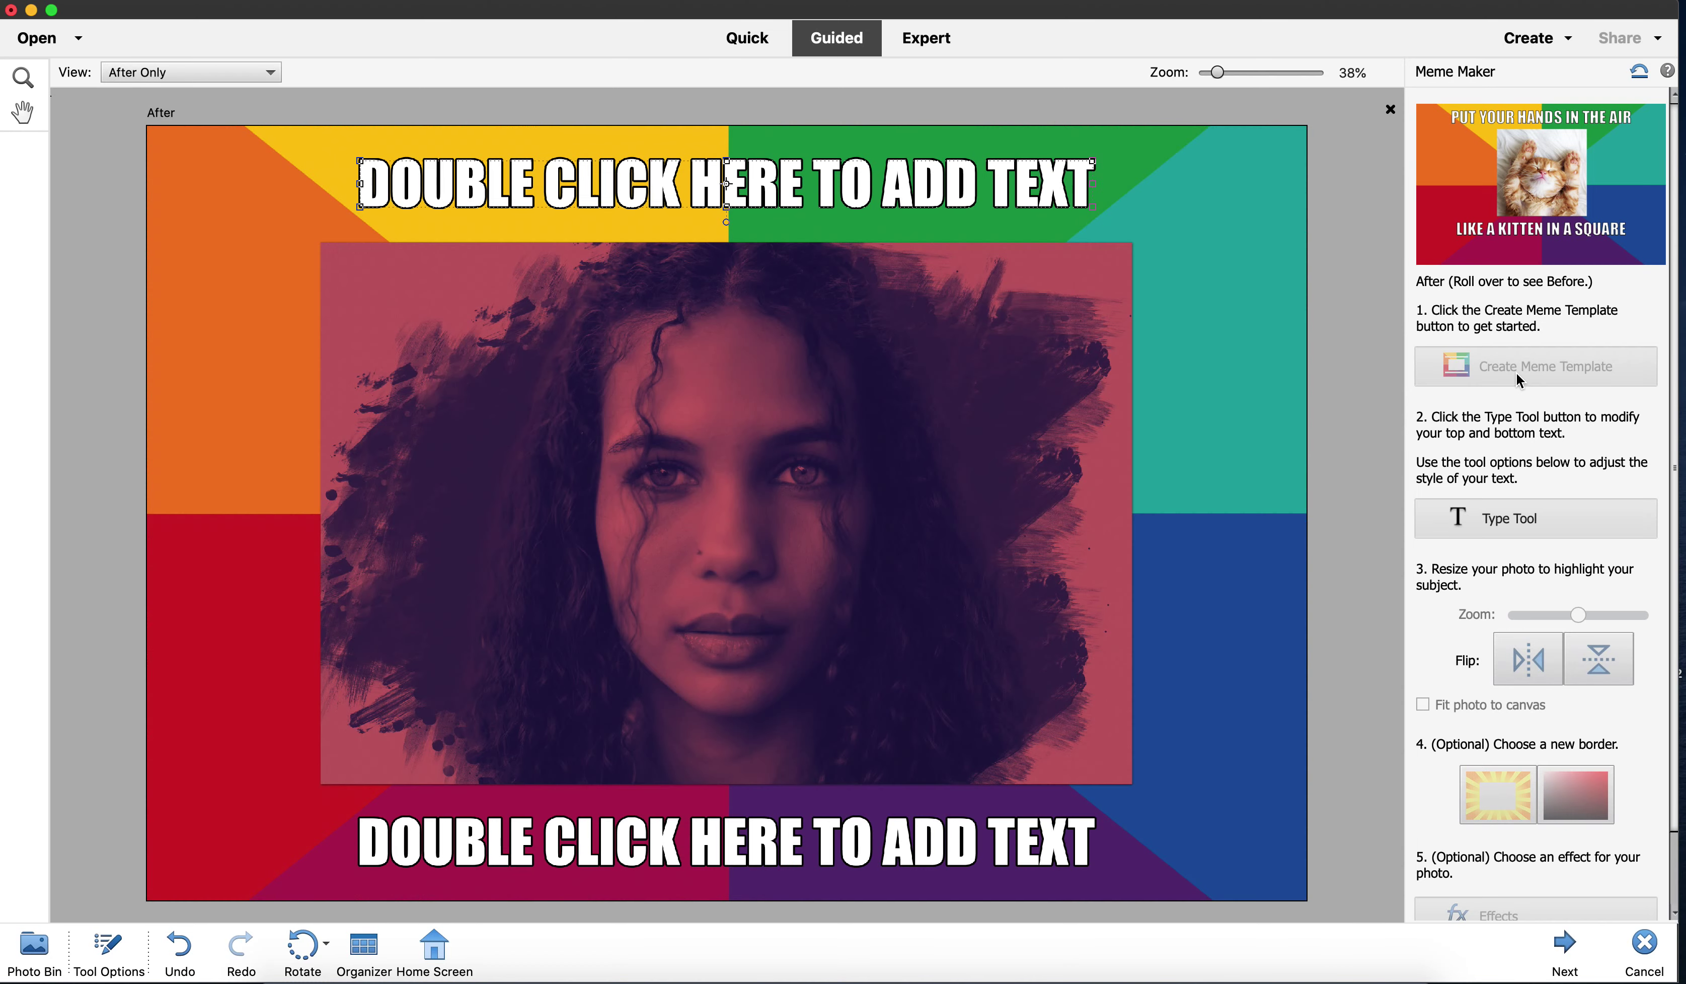
double_click(859, 190)
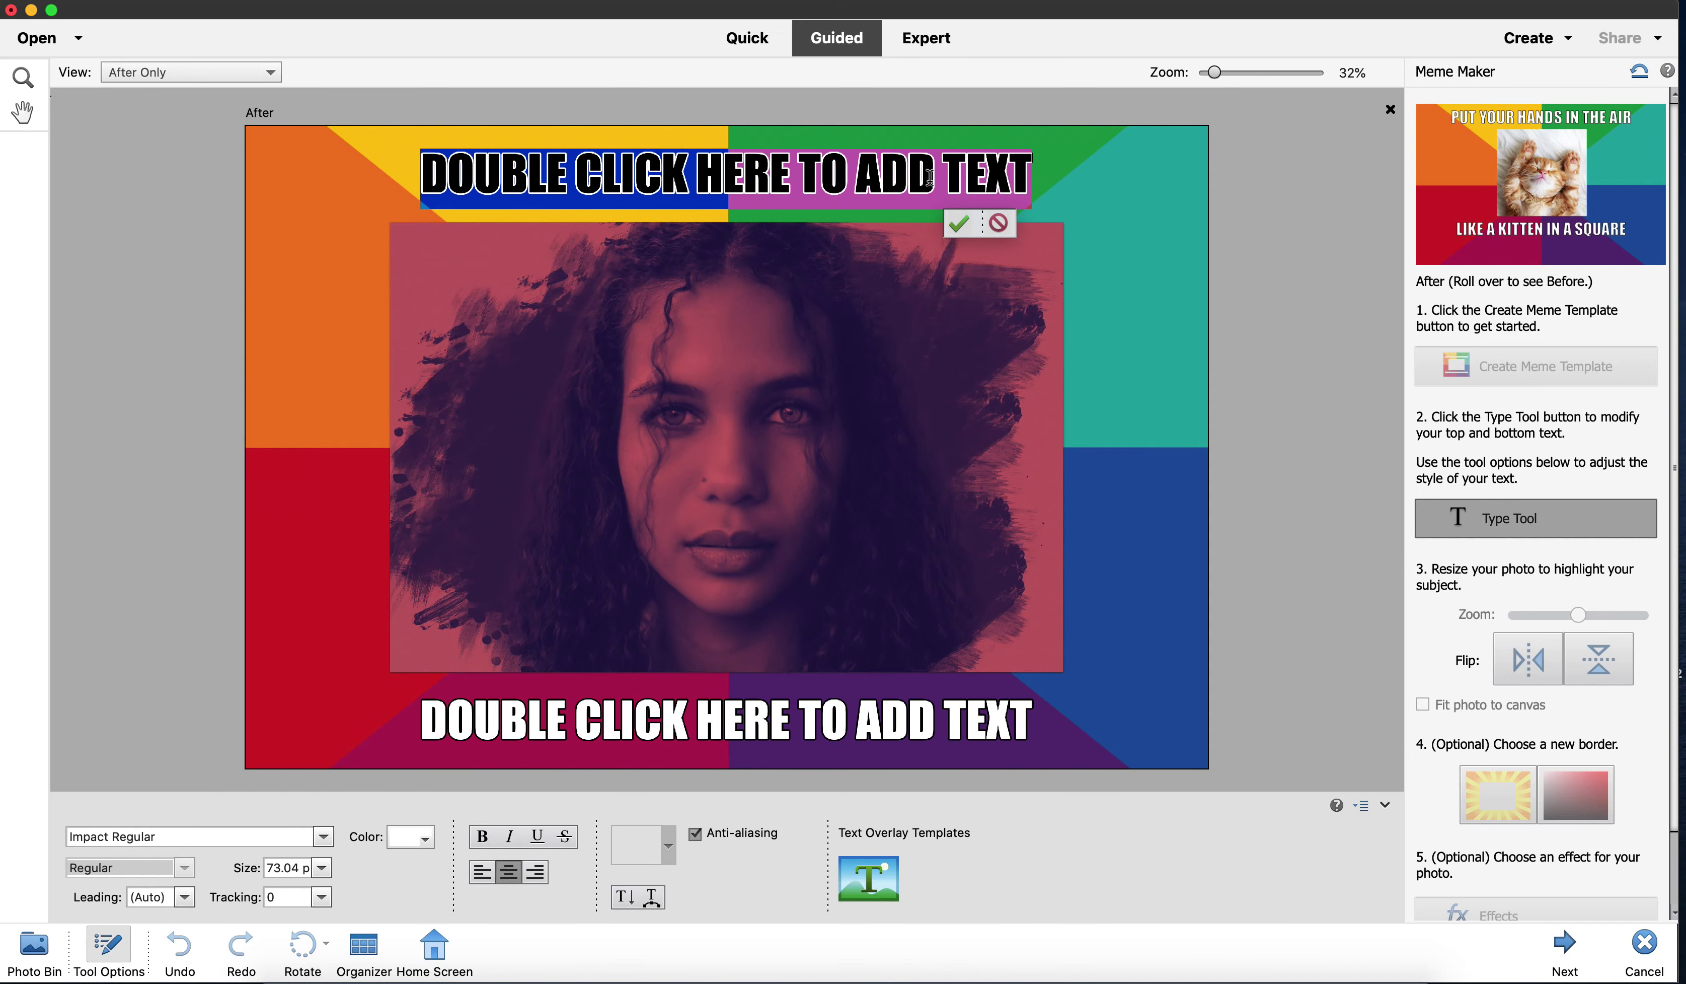
Caption the meme 'how to edit background' on top and 'Remove background, change color' below.
text(ho)
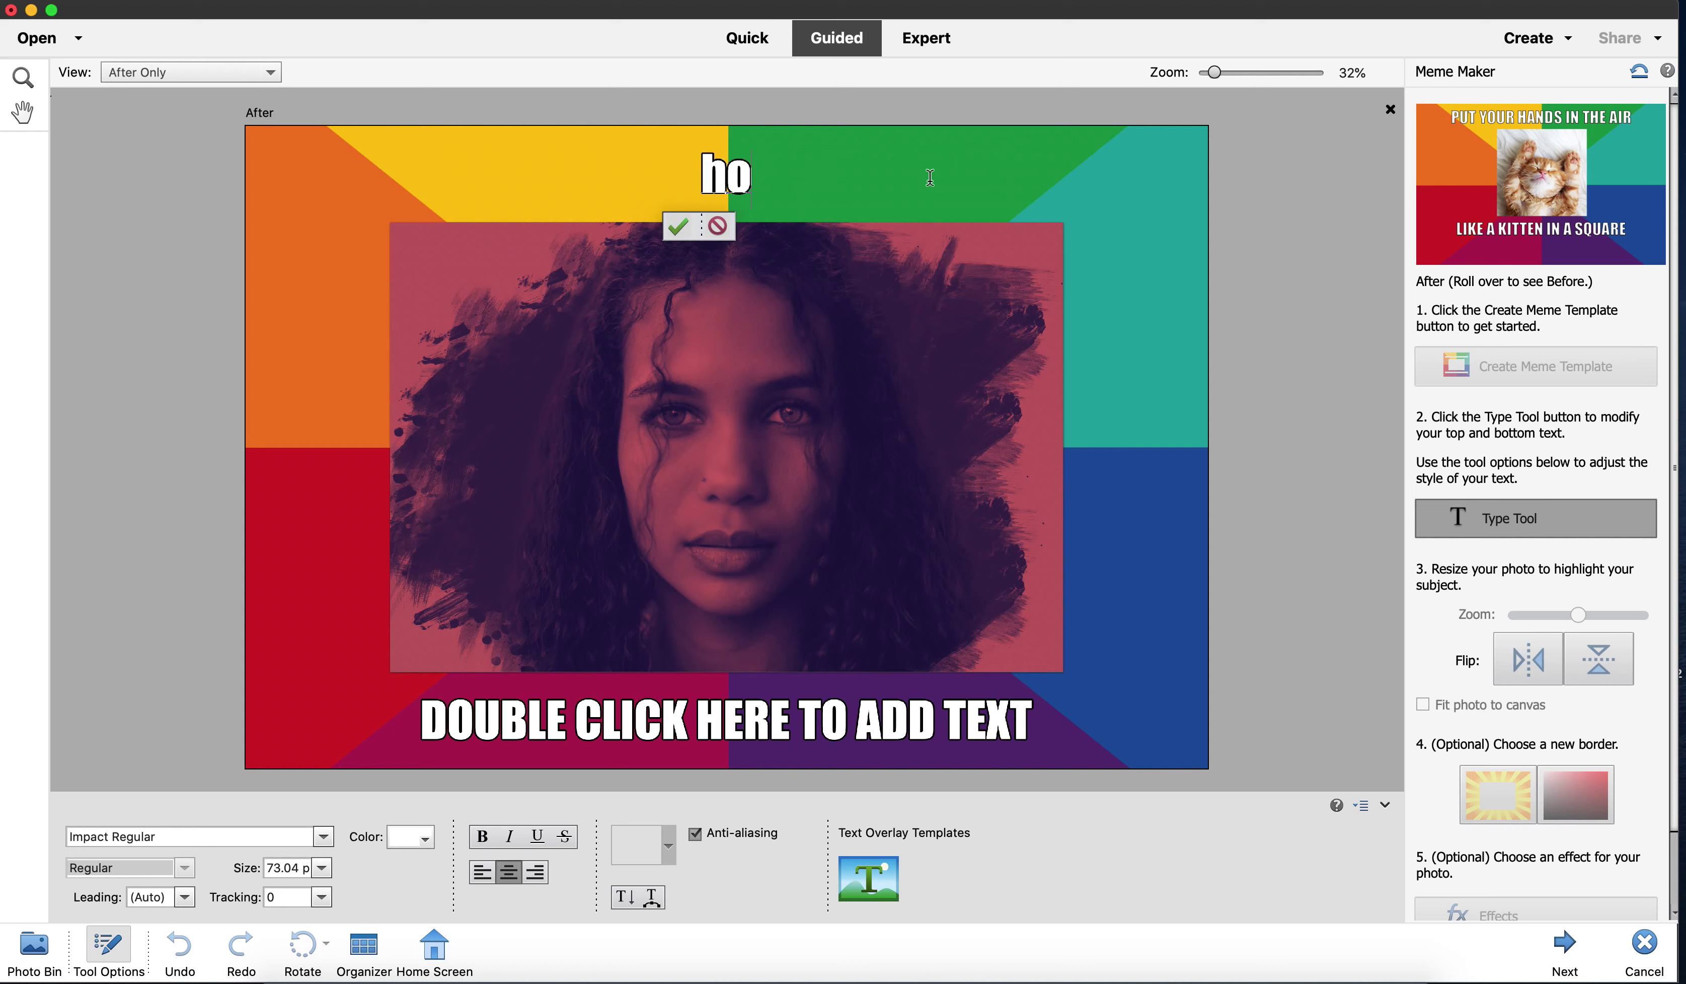
text(w to edit)
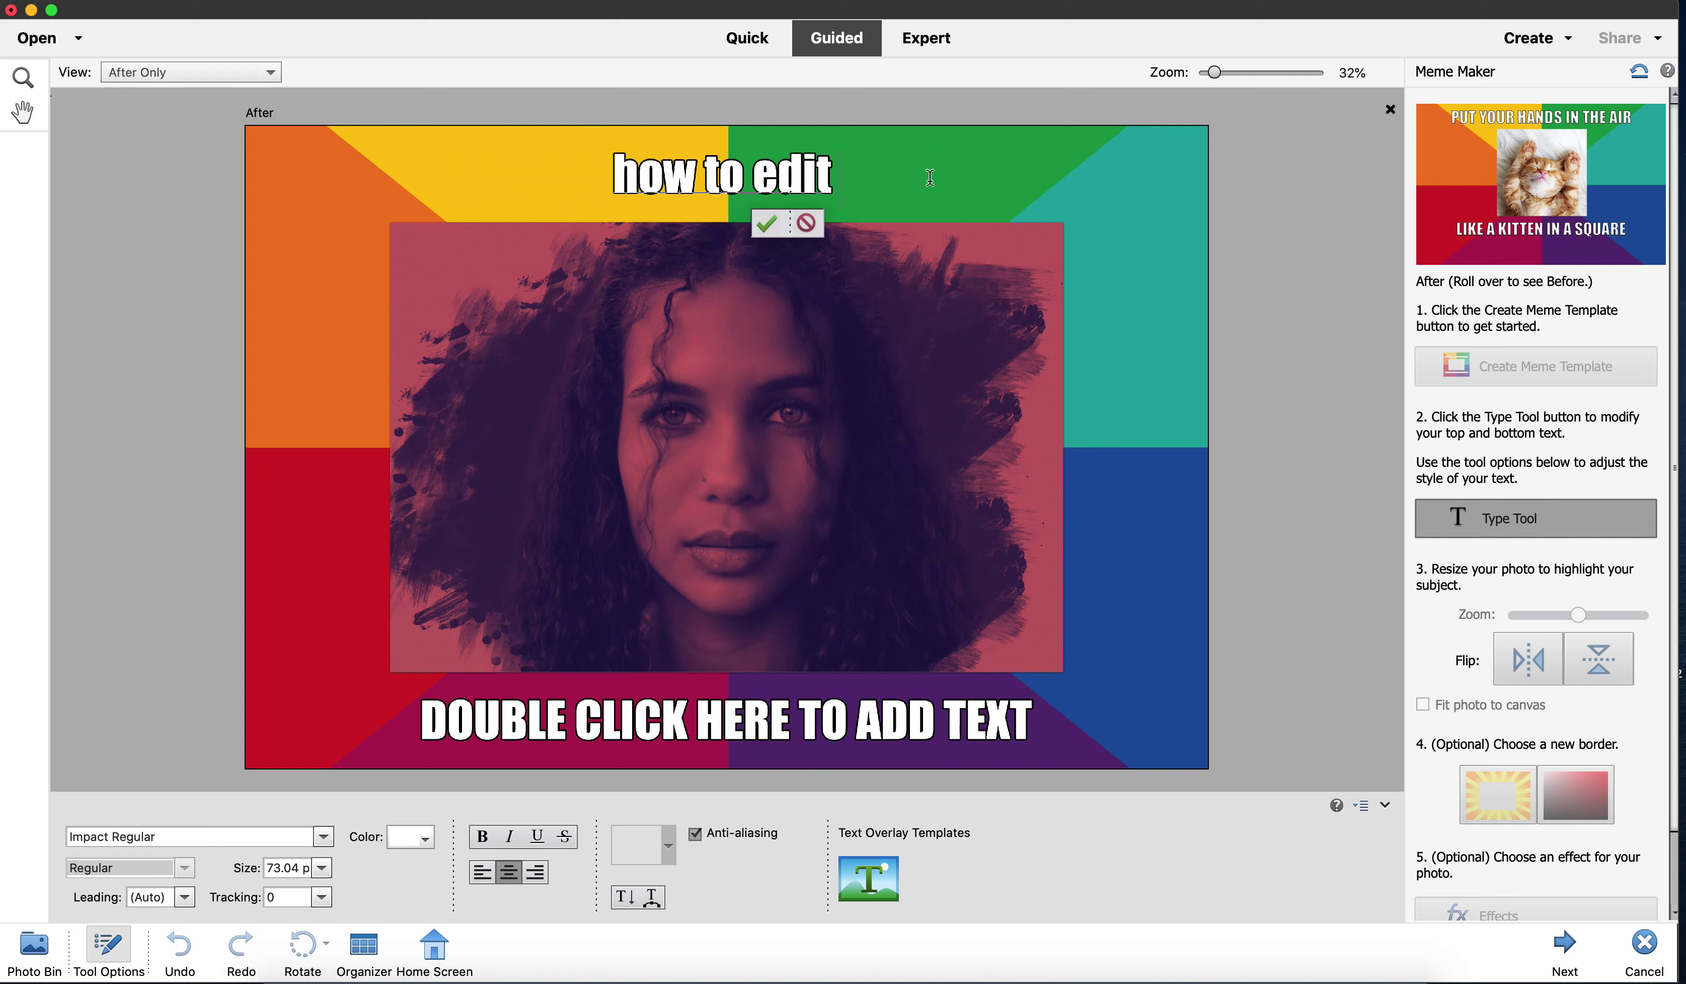
text( back)
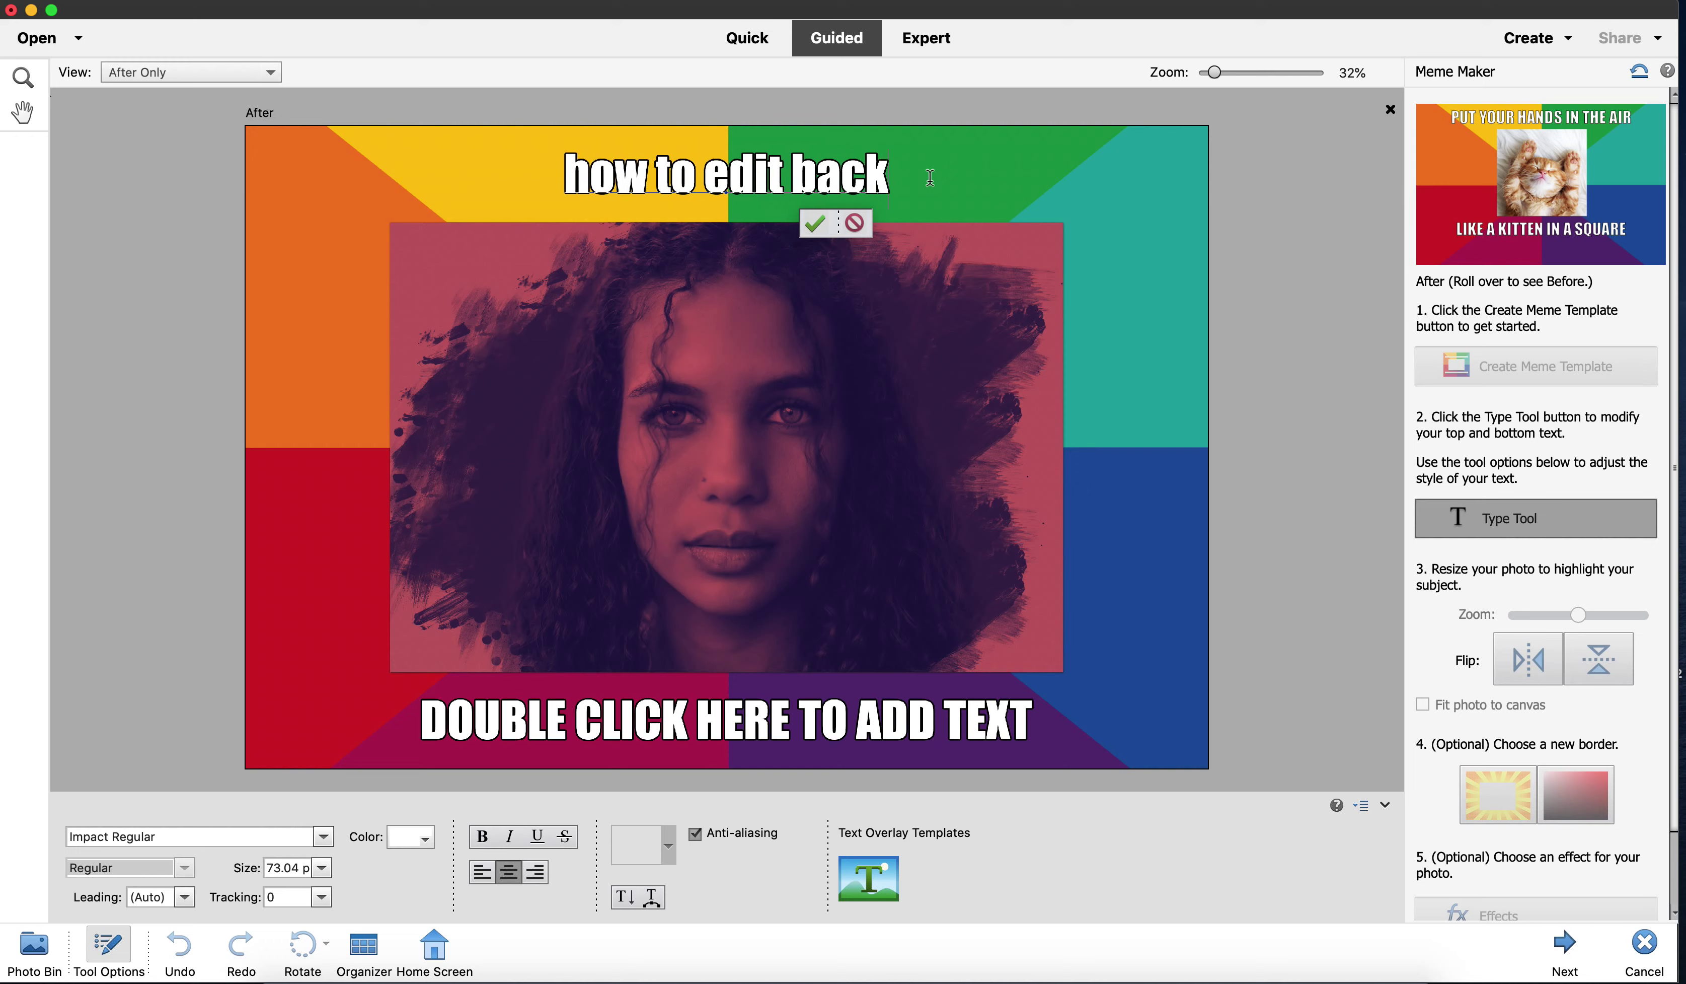
text(g)
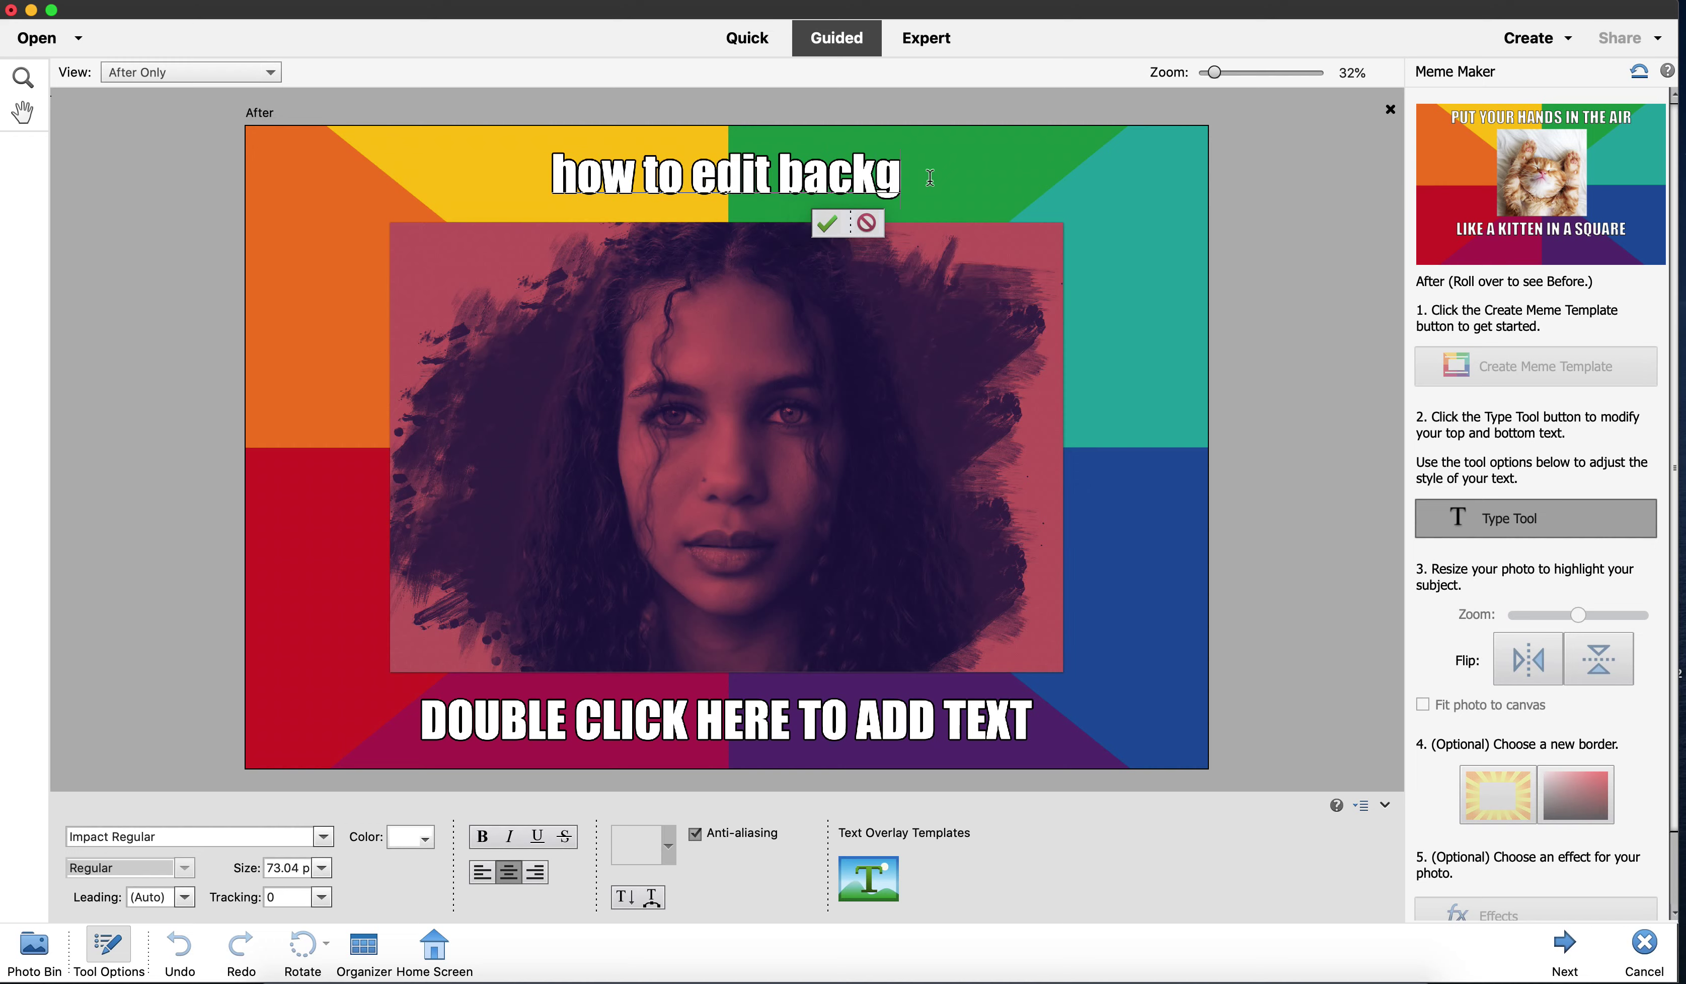
text(round)
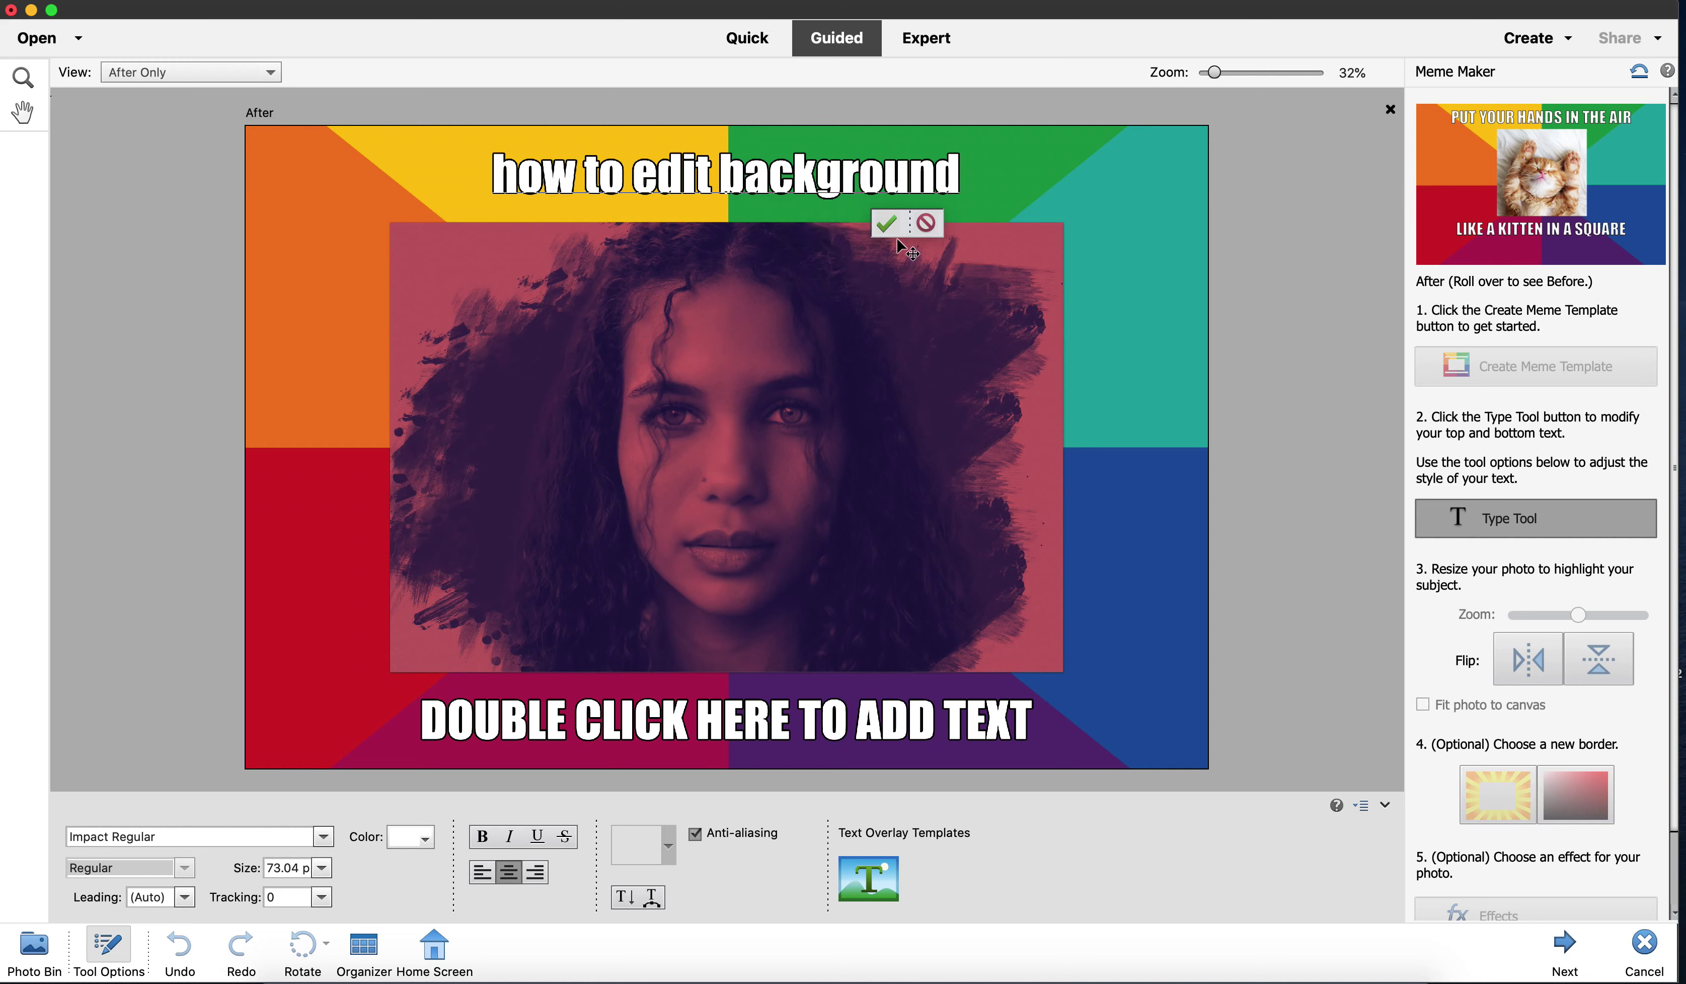
double_click(655, 729)
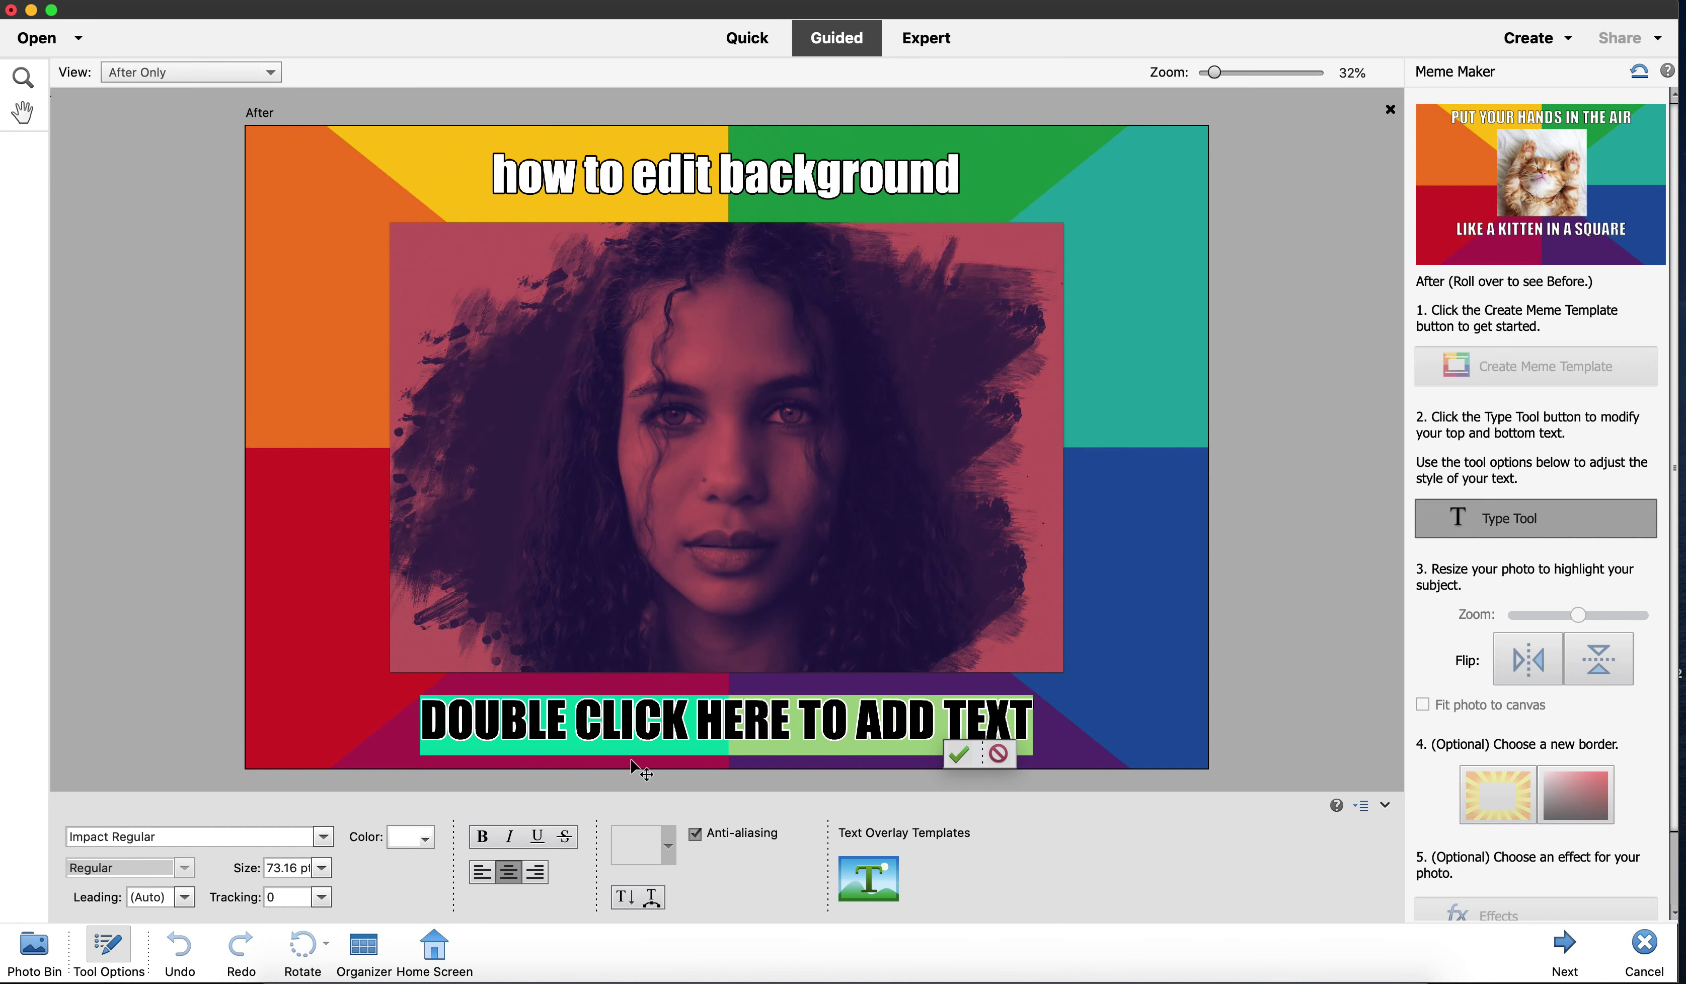
text(E)
key(BackSpace)
text(Remove background, chang)
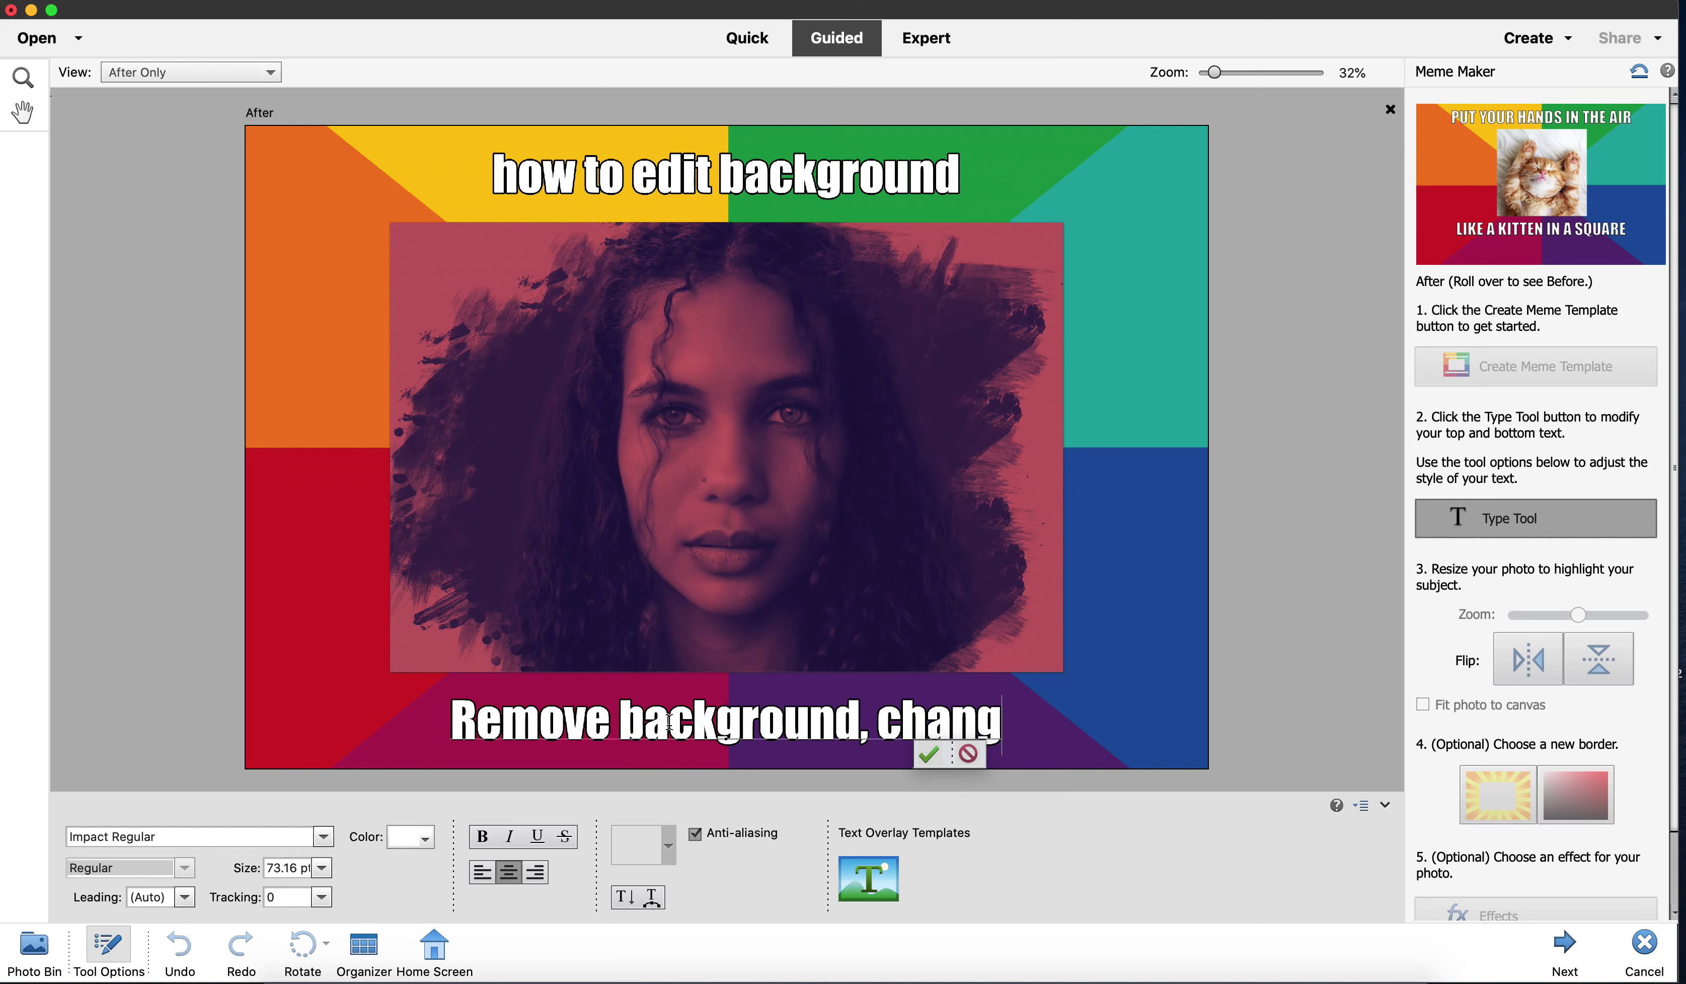
text(e color)
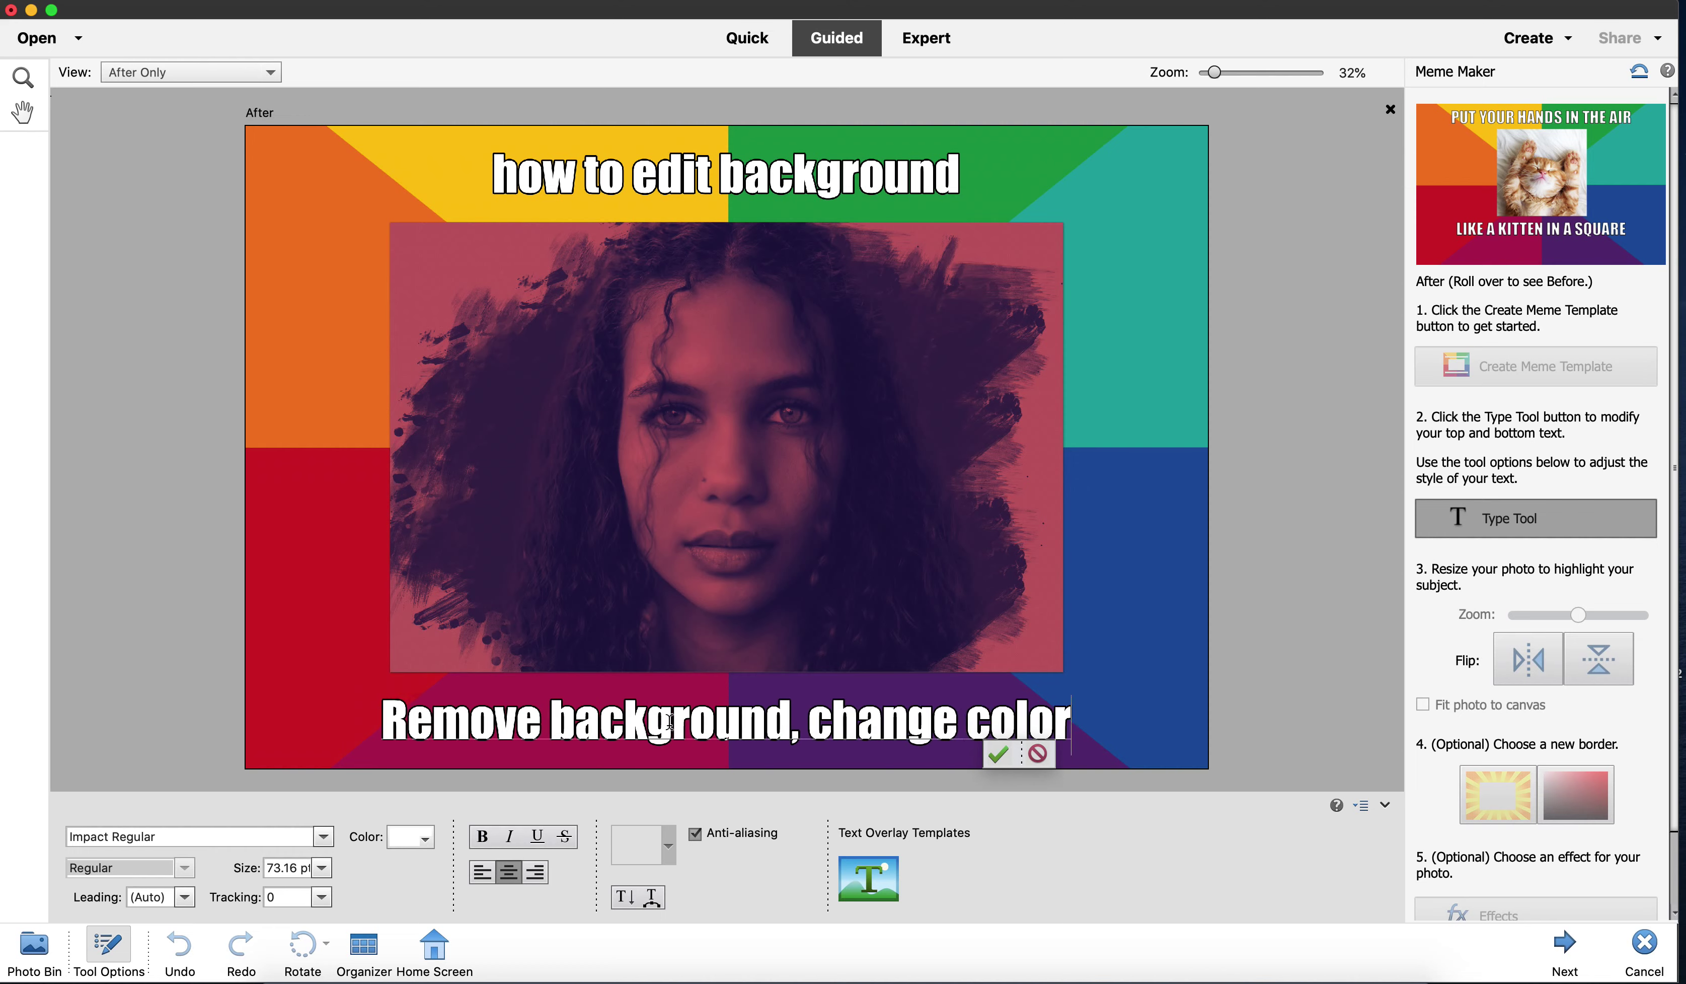
click(997, 753)
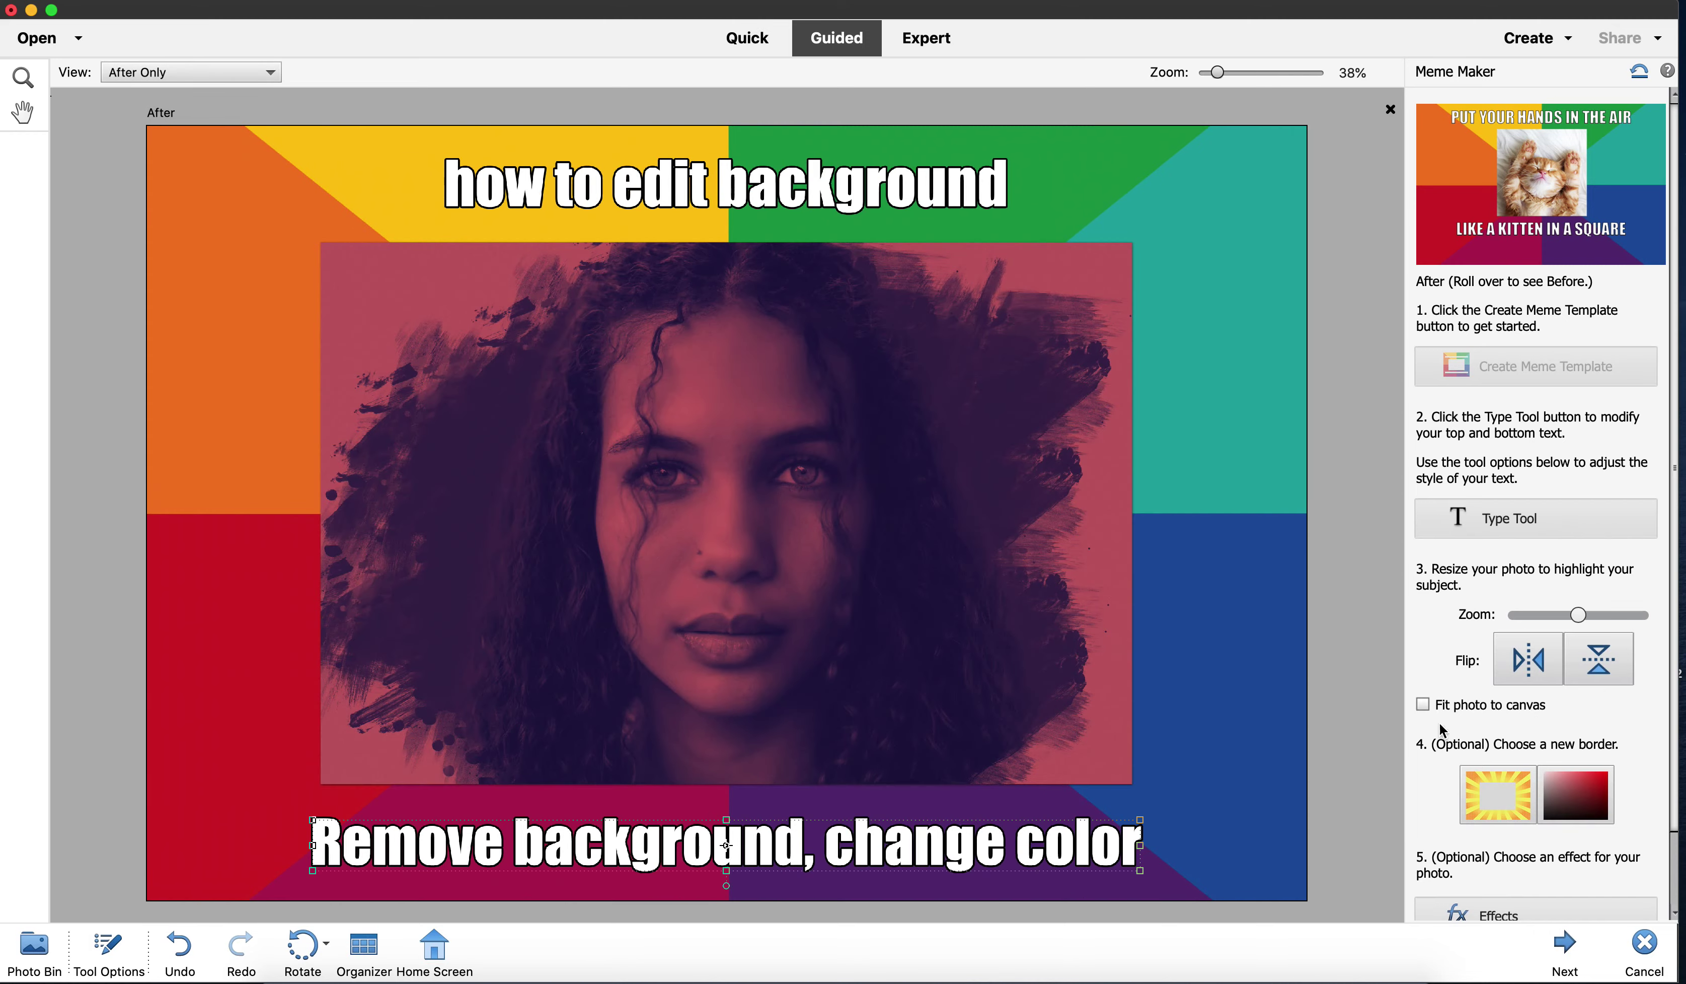
Apply the cyan, magenta and yellow sunburst meme border.
scroll(1524, 807, down, 1)
scroll(1524, 808, down, 2)
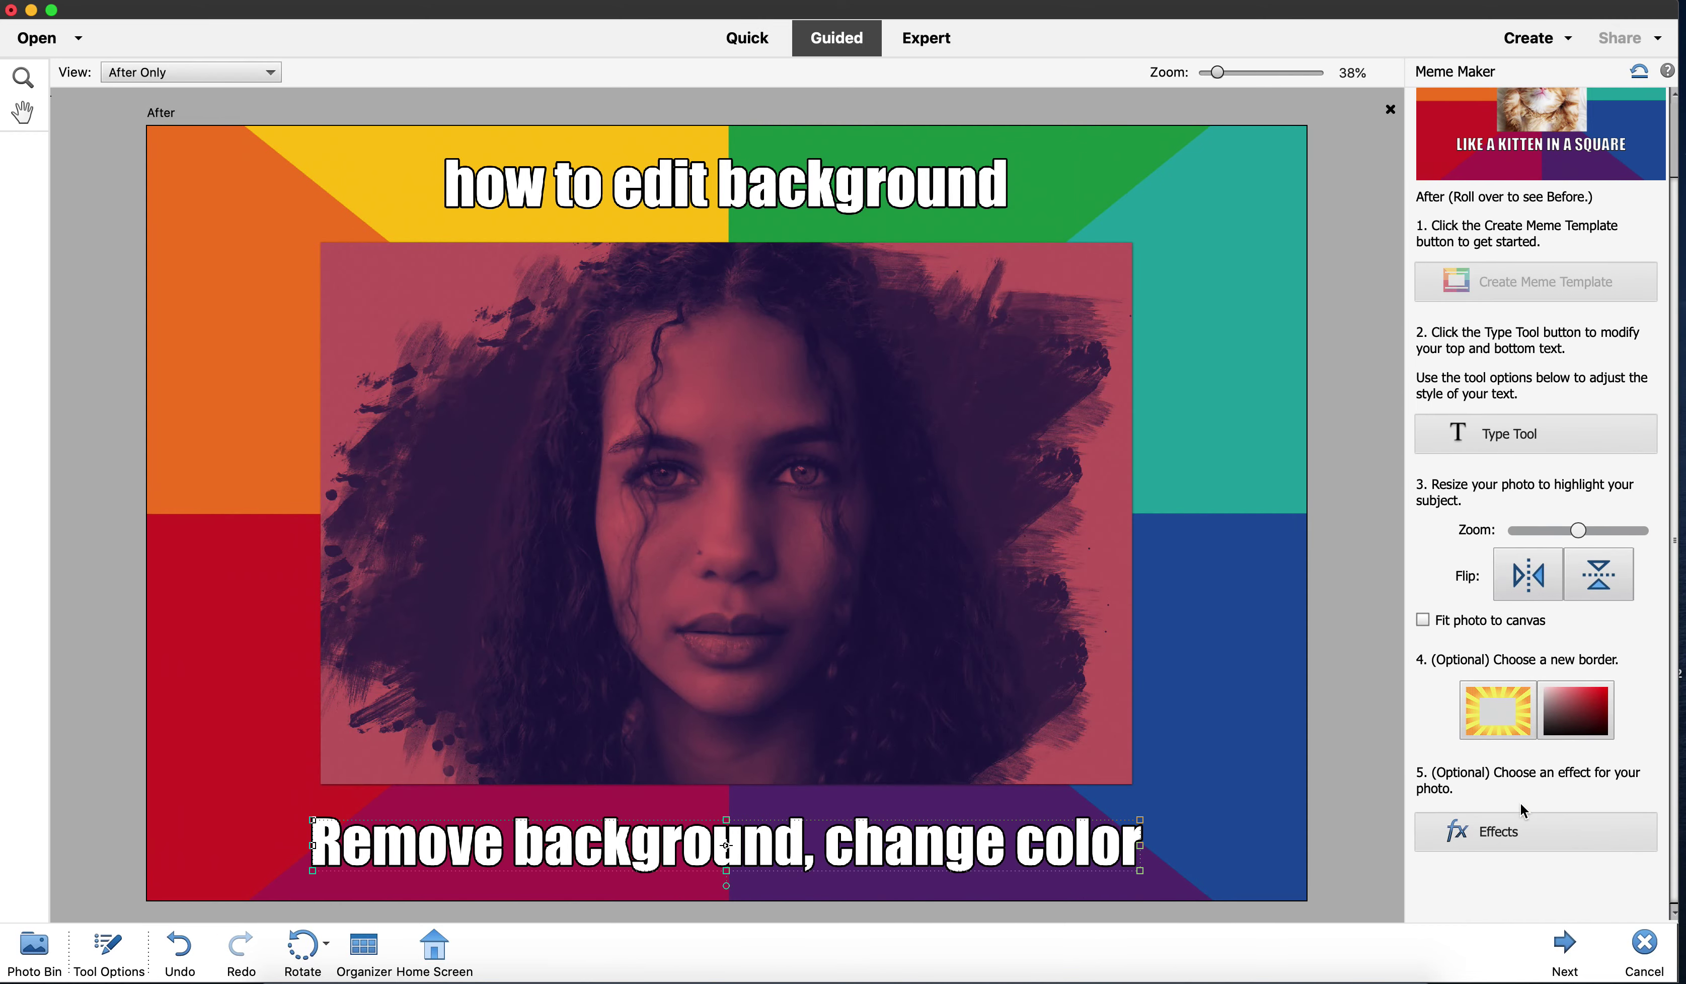
click(1510, 733)
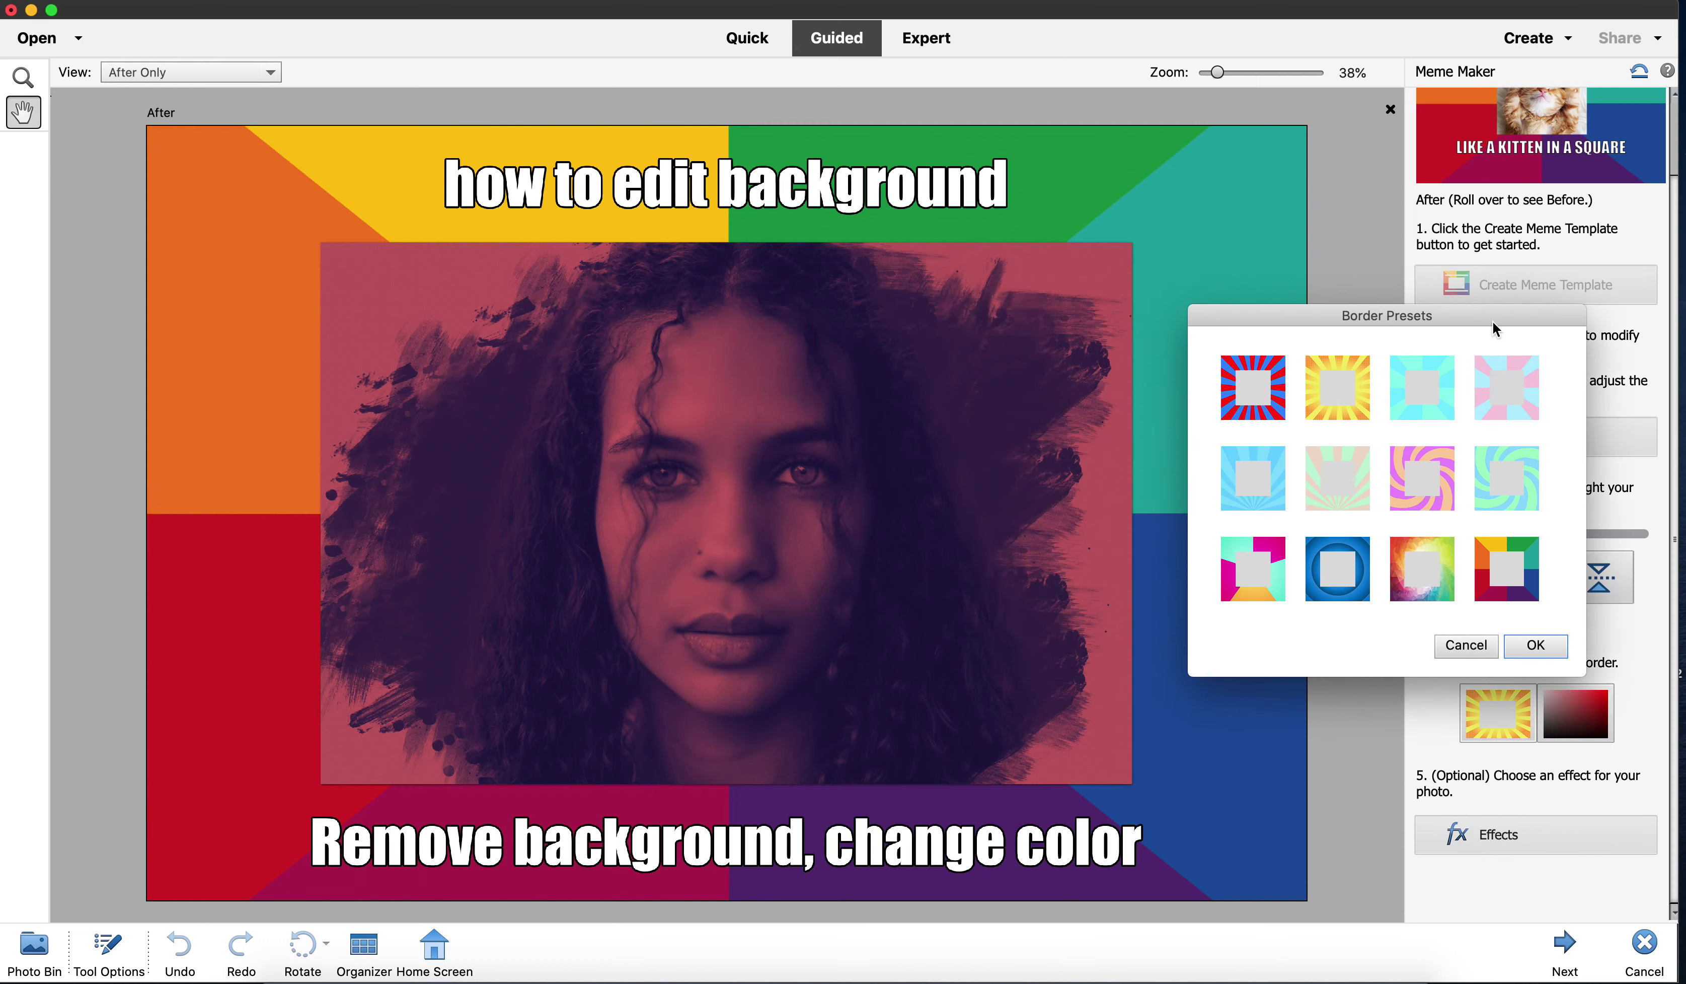
drag(966, 281, 1594, 257)
click(1421, 432)
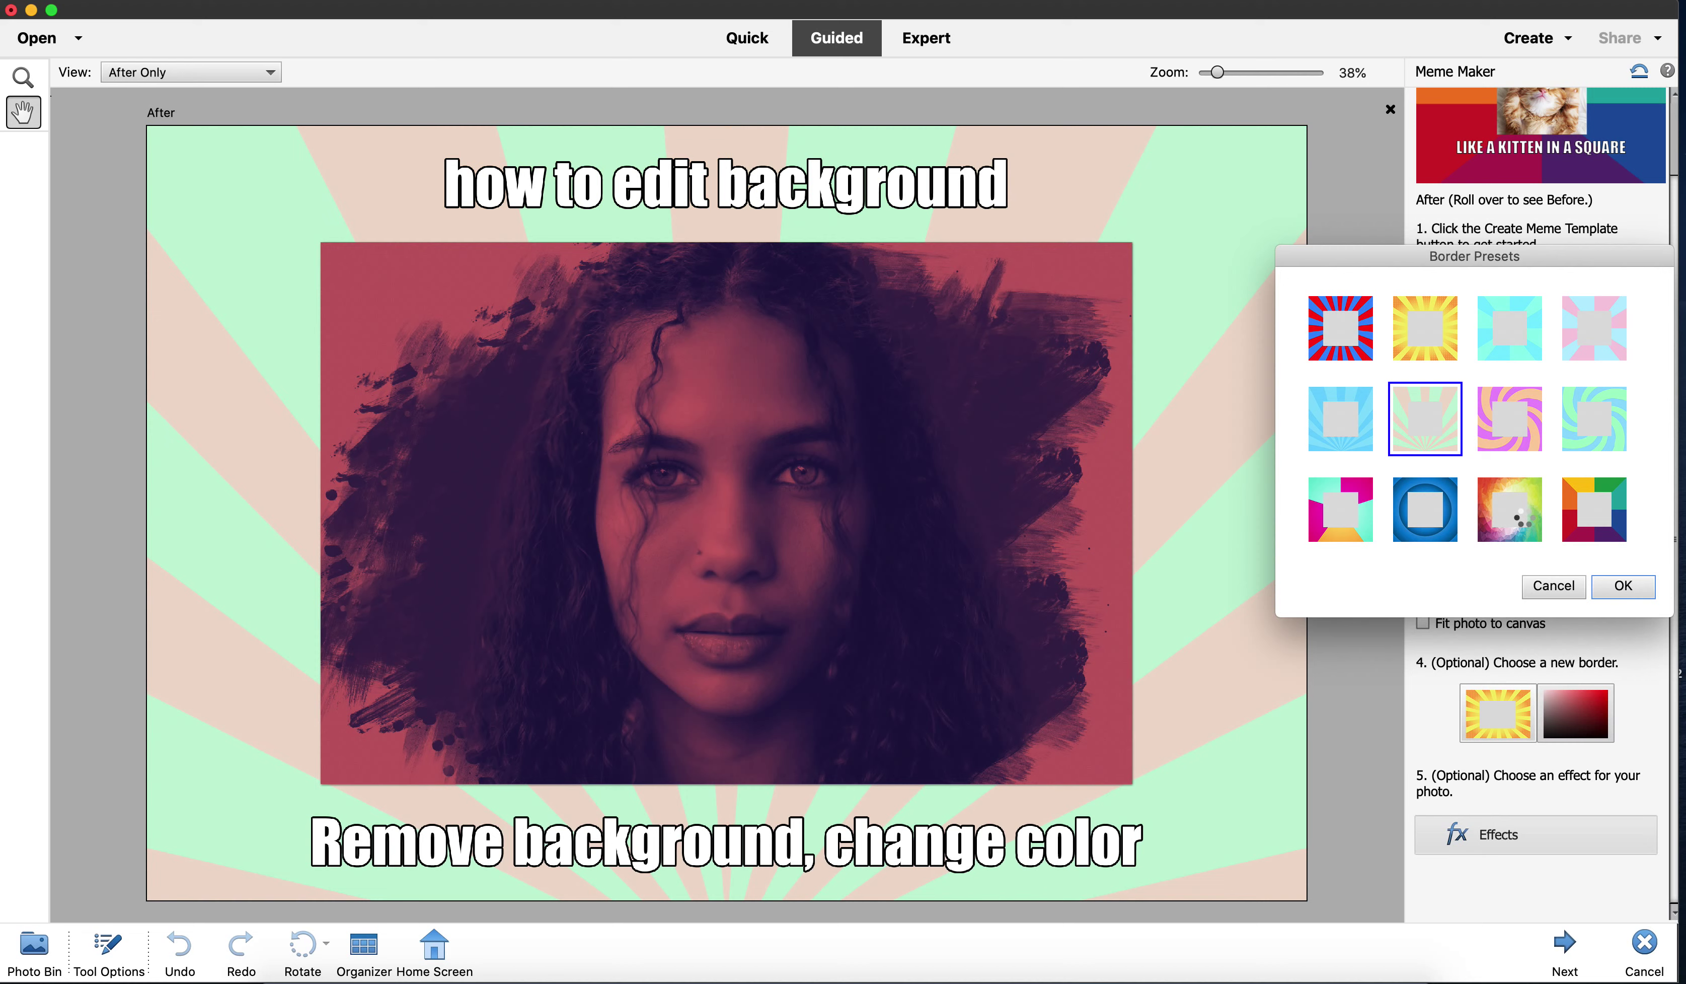
click(1521, 519)
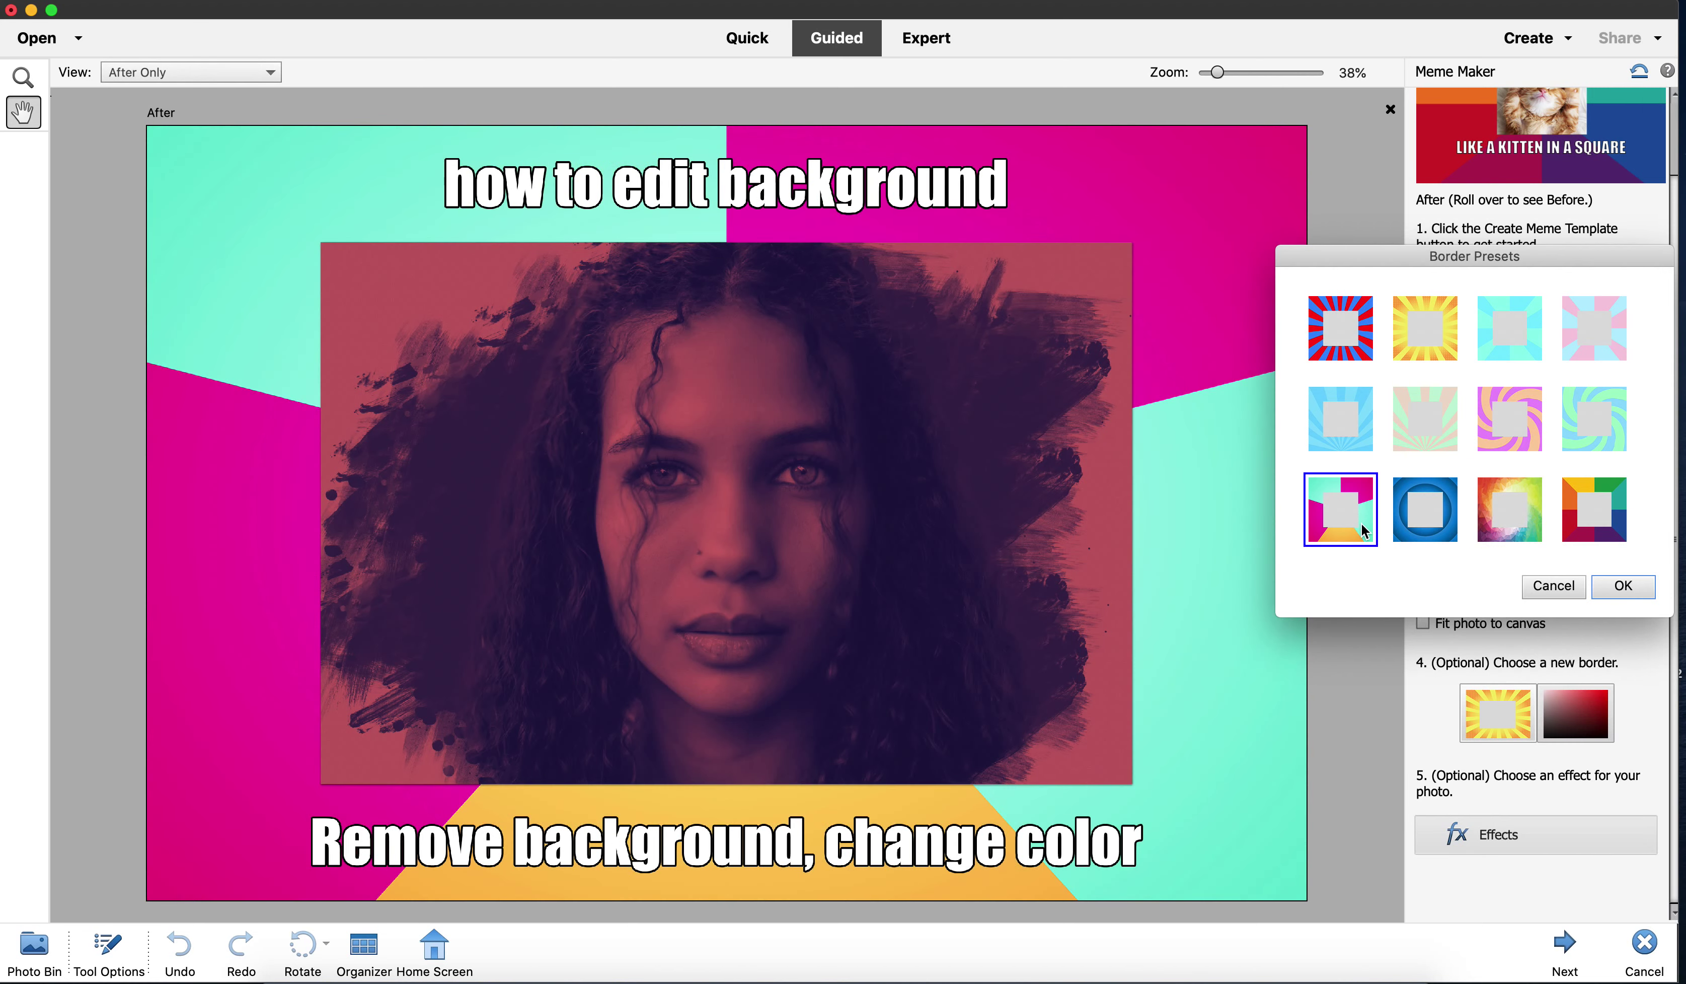
click(1619, 585)
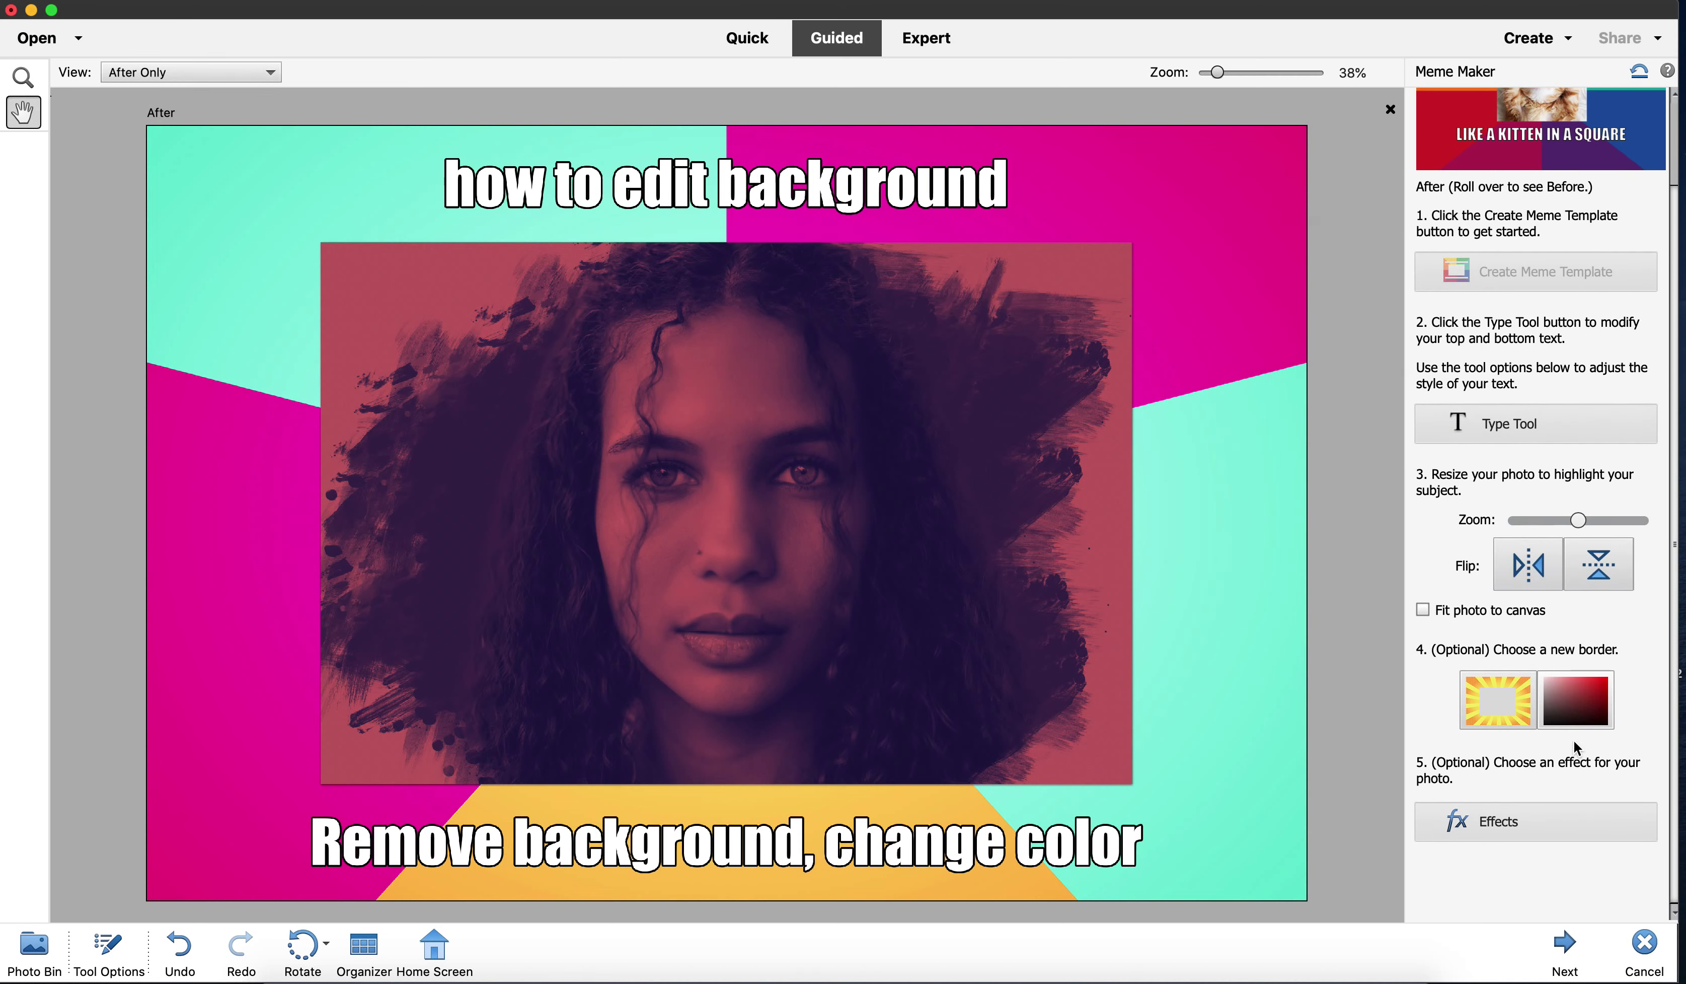
Add the pink-toned photo effect, finish the meme, and switch to Expert mode.
click(1520, 835)
click(1532, 821)
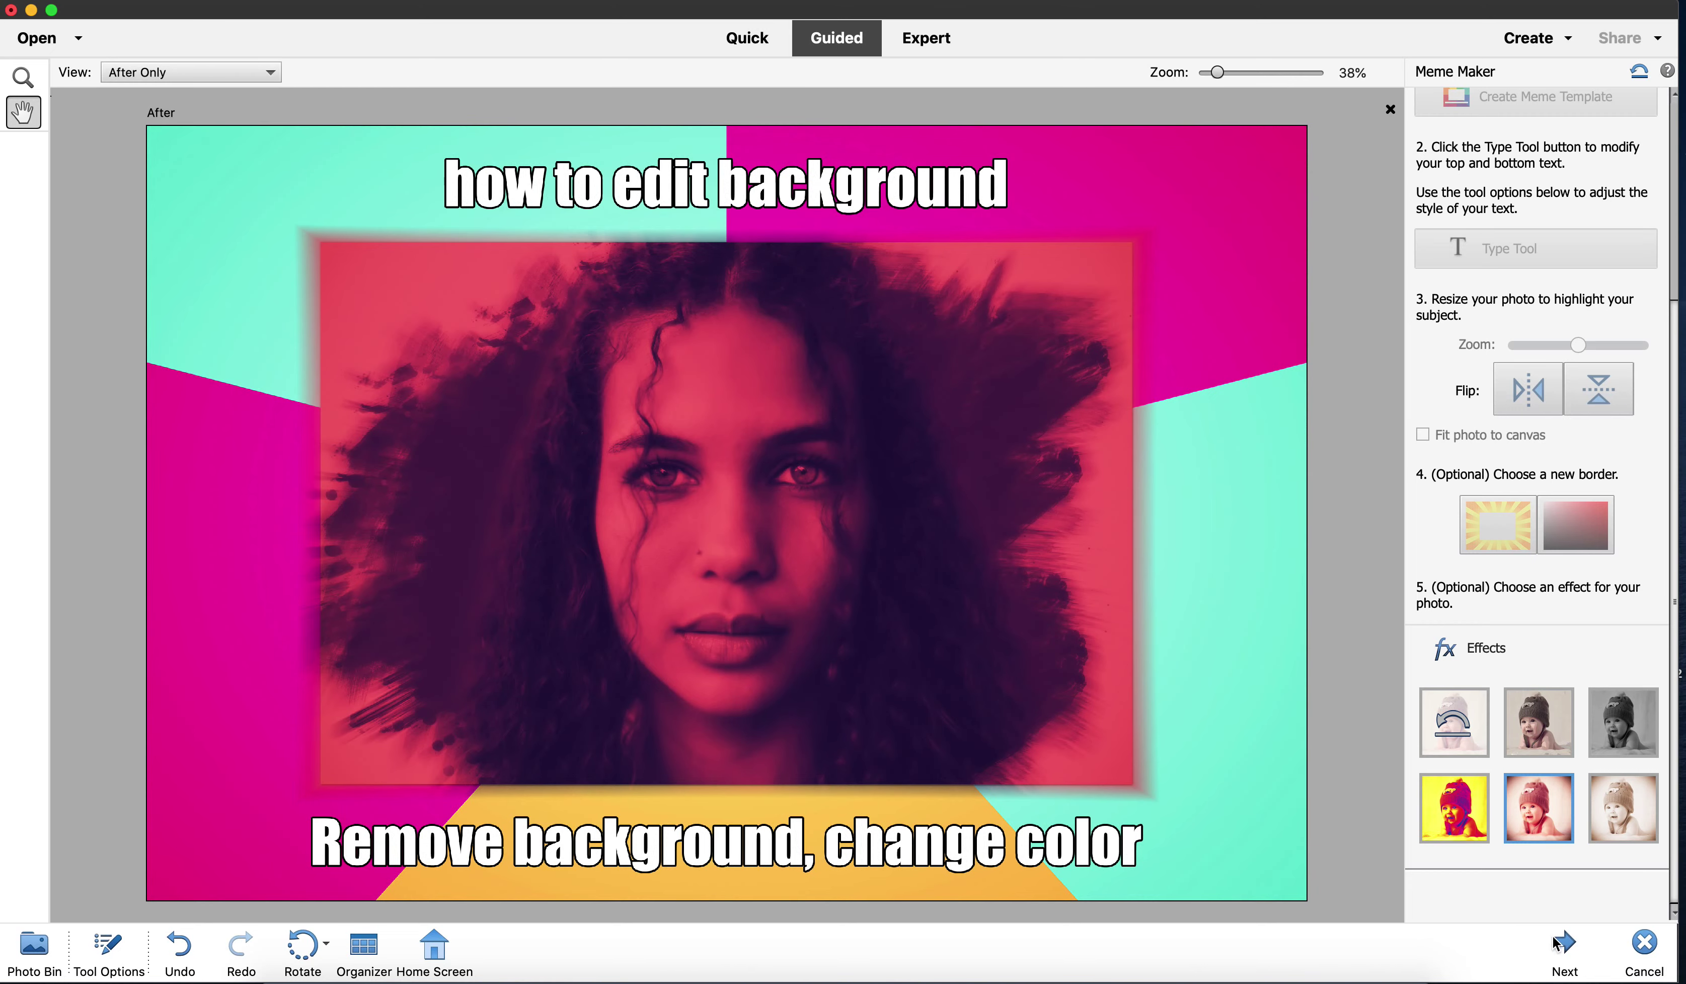
click(1569, 962)
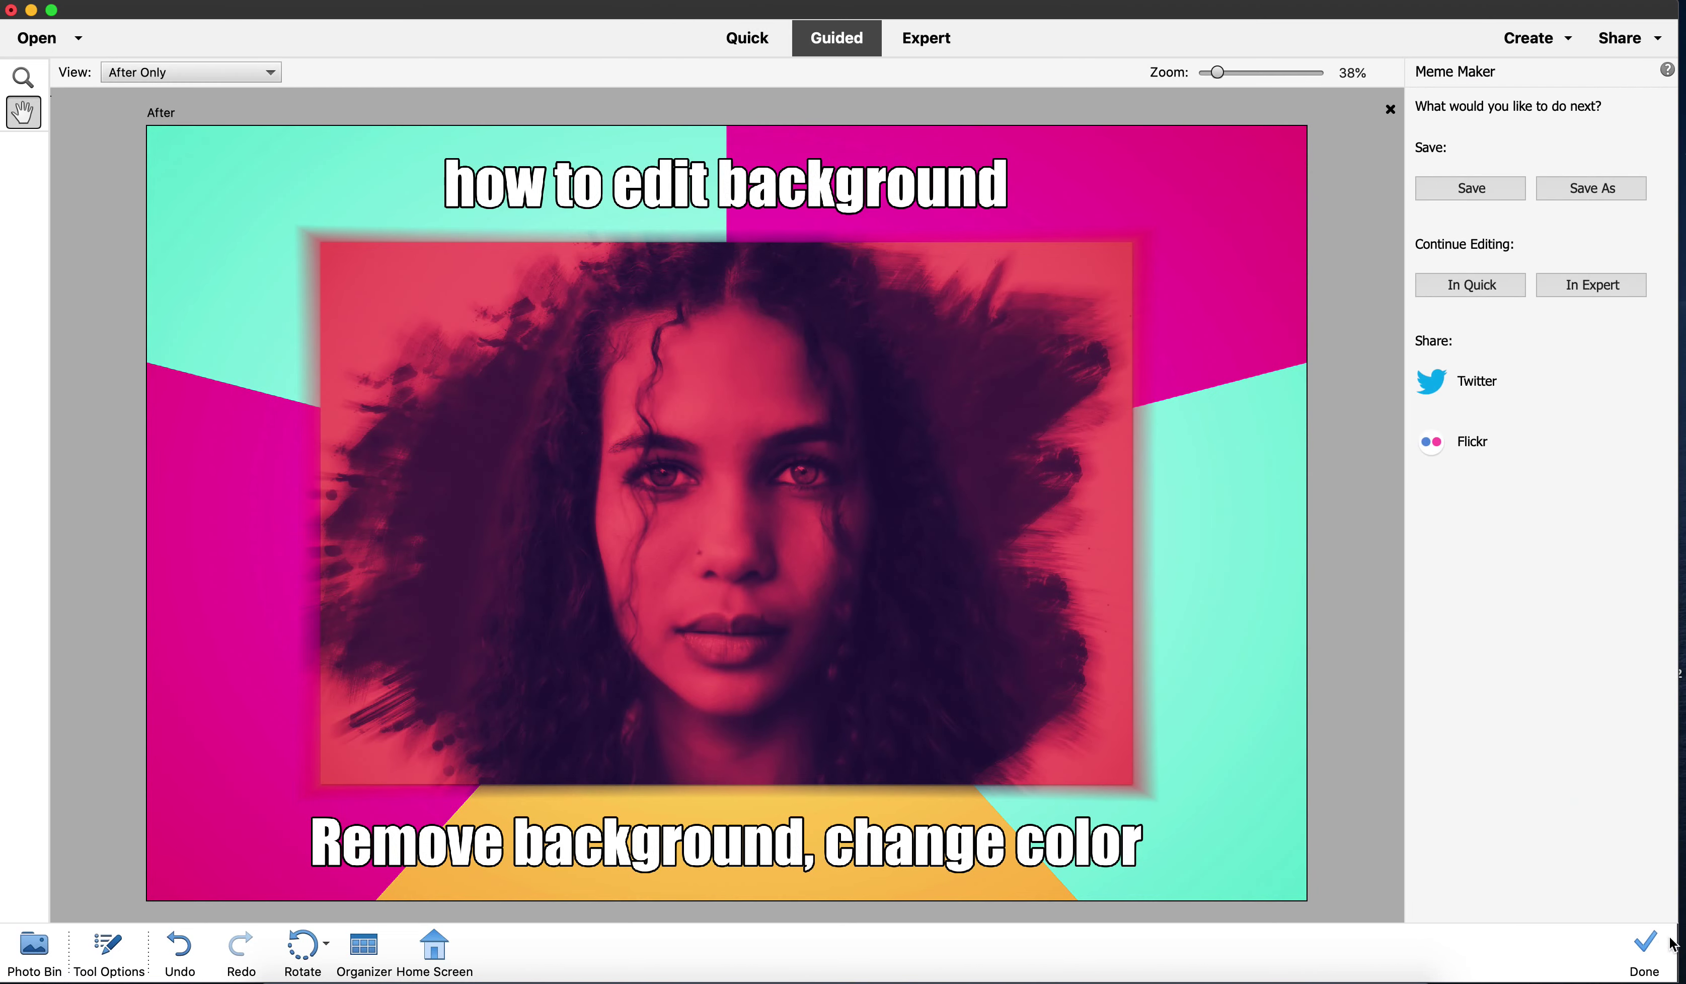
click(1643, 942)
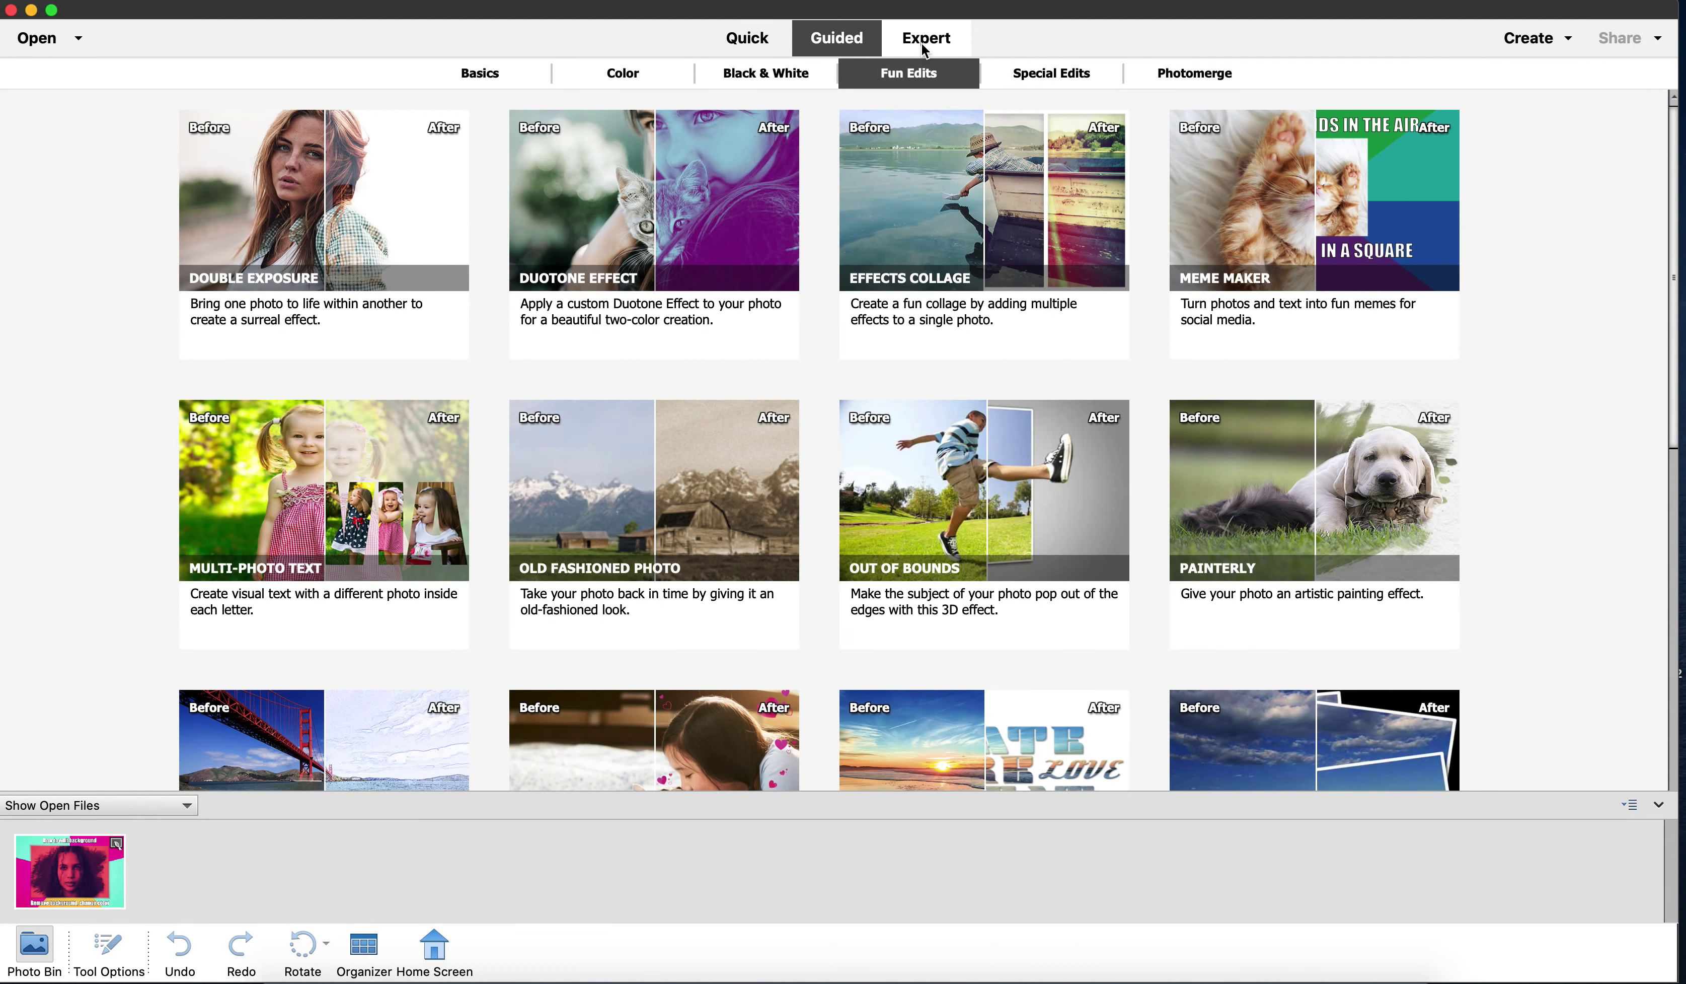
click(925, 41)
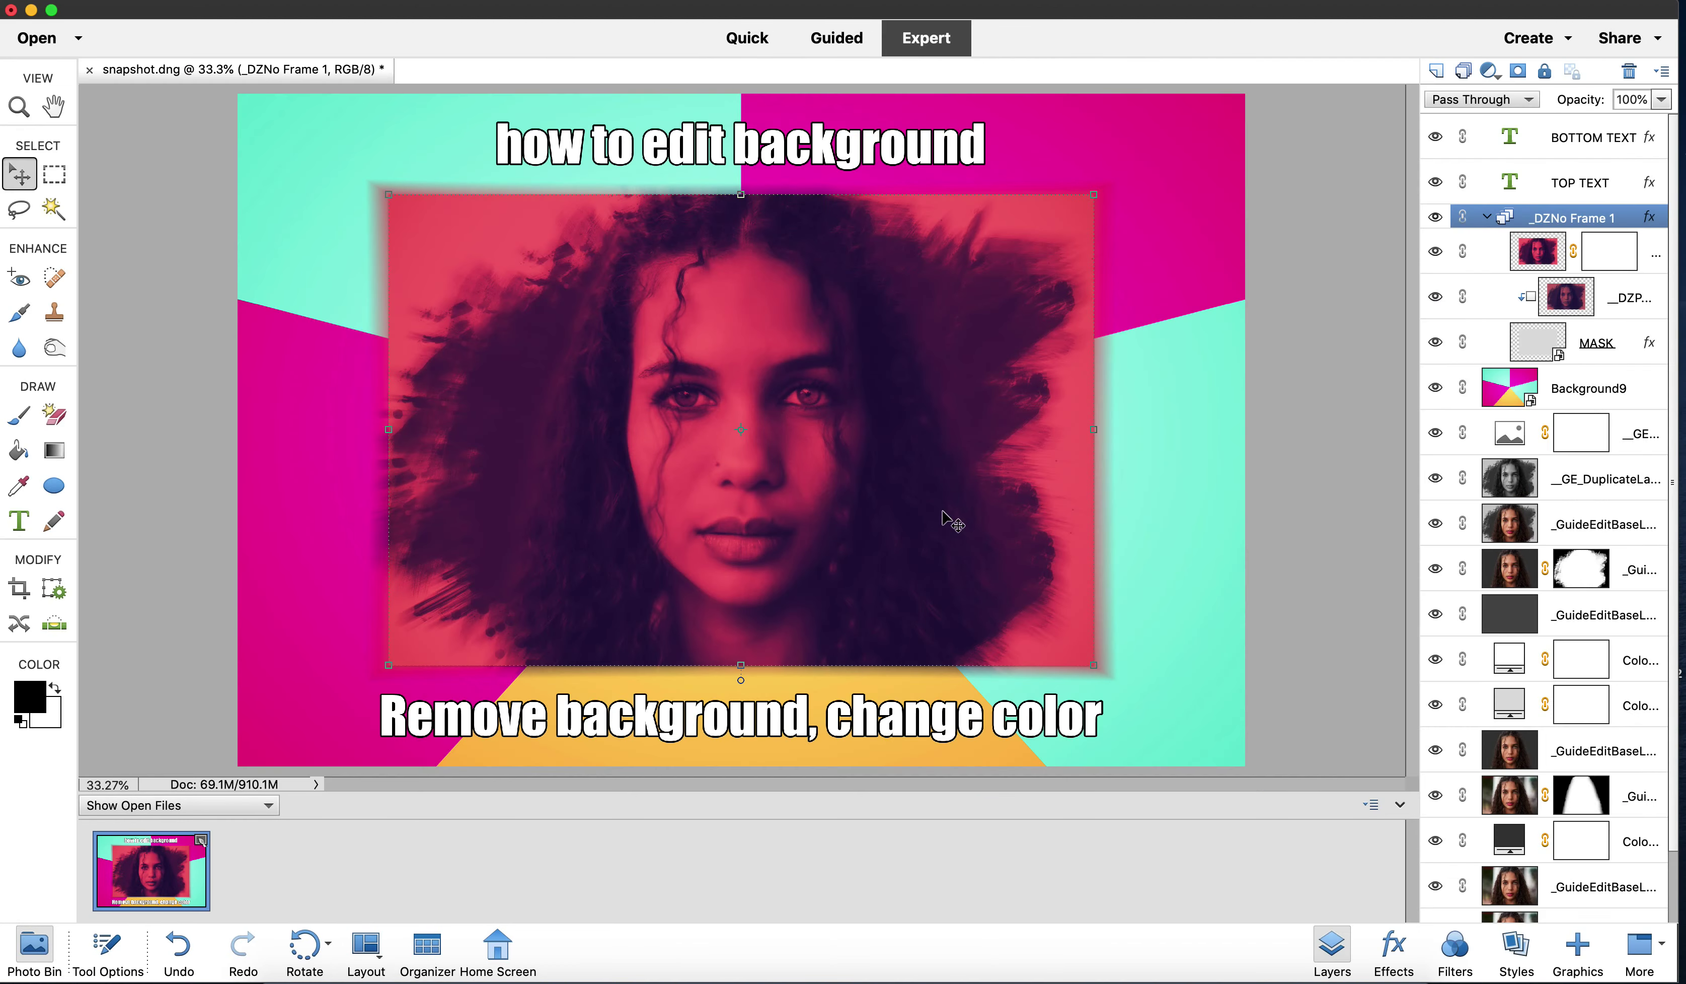